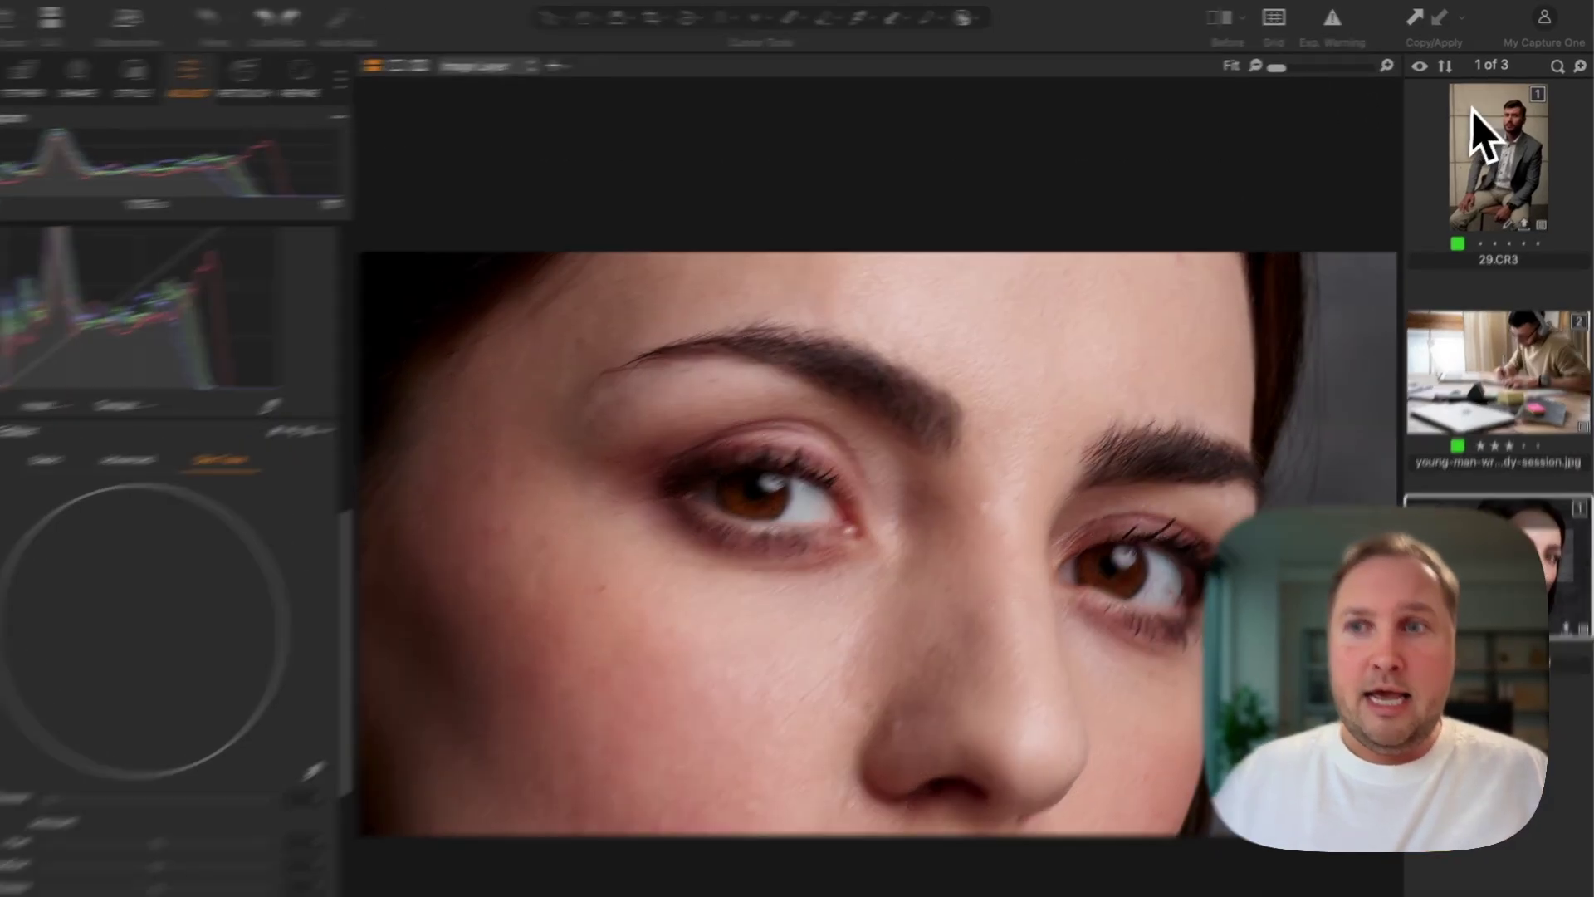
# Select the desk worker photo and shift his green shirt to teal in the Color Editor
pyautogui.click(1478, 137)
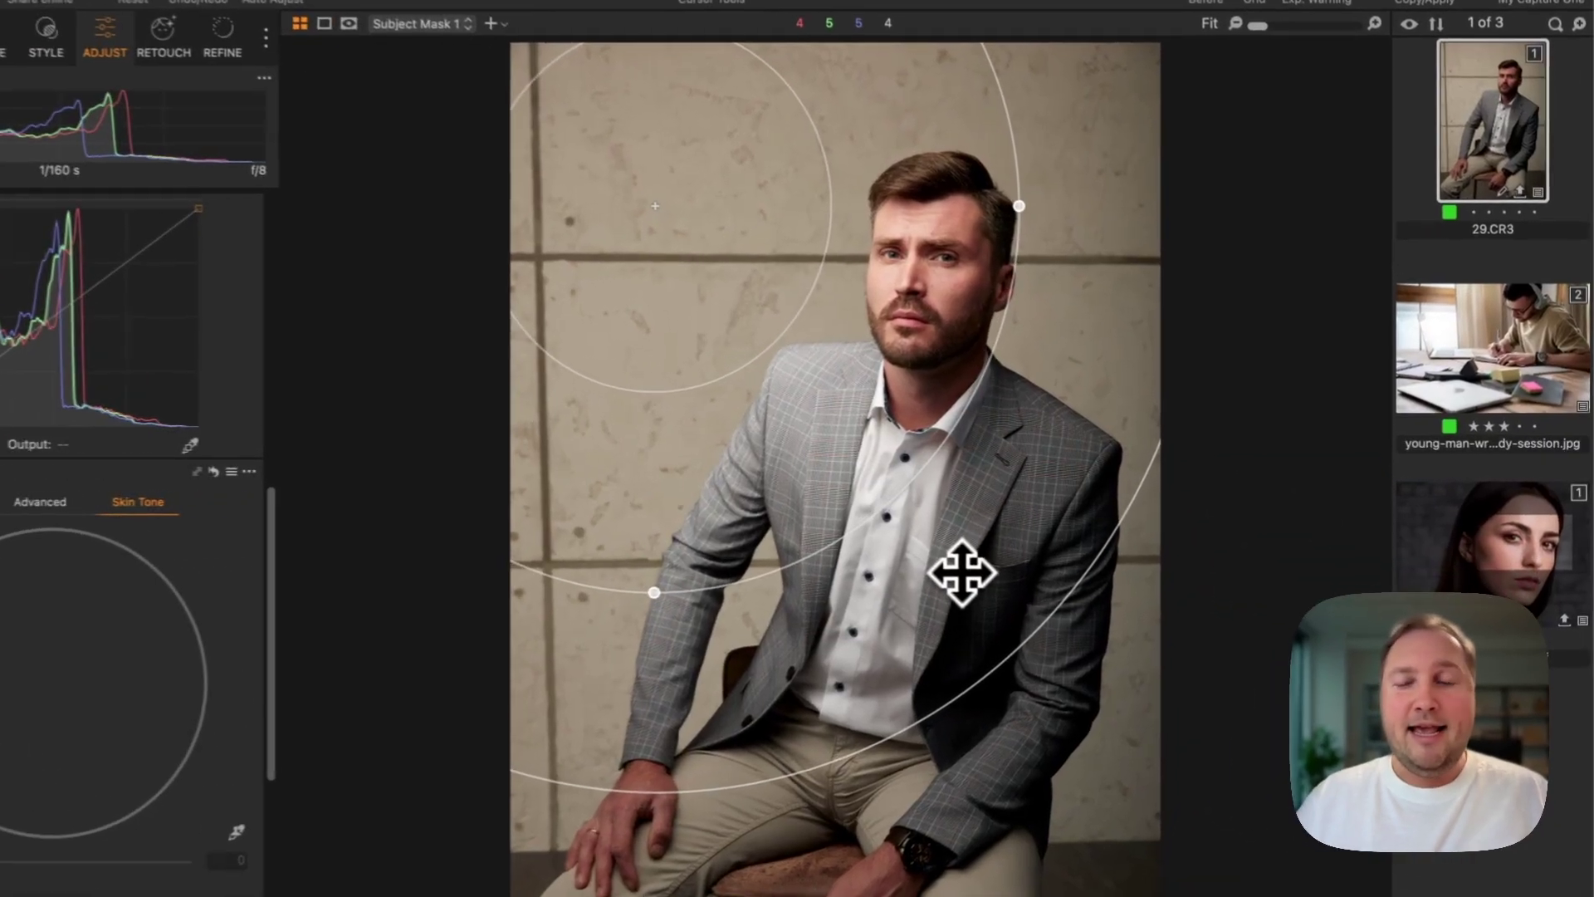
pyautogui.click(1540, 365)
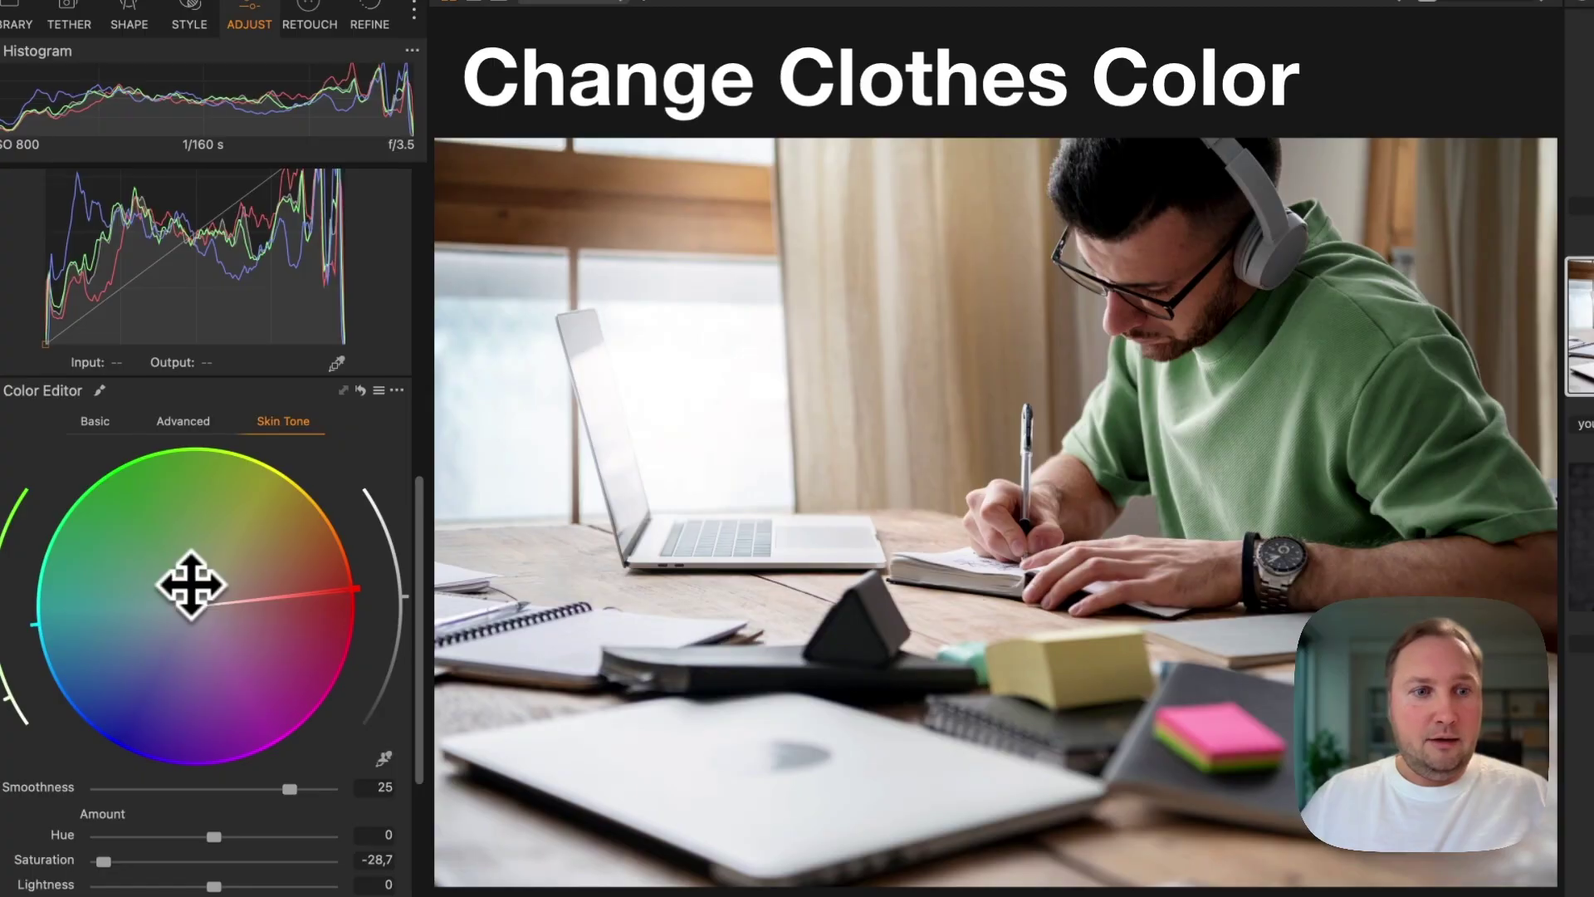
pyautogui.moveTo(182, 584)
pyautogui.mouseDown()
pyautogui.moveTo(171, 612)
pyautogui.moveTo(187, 632)
pyautogui.moveTo(167, 612)
pyautogui.moveTo(191, 607)
pyautogui.mouseUp()
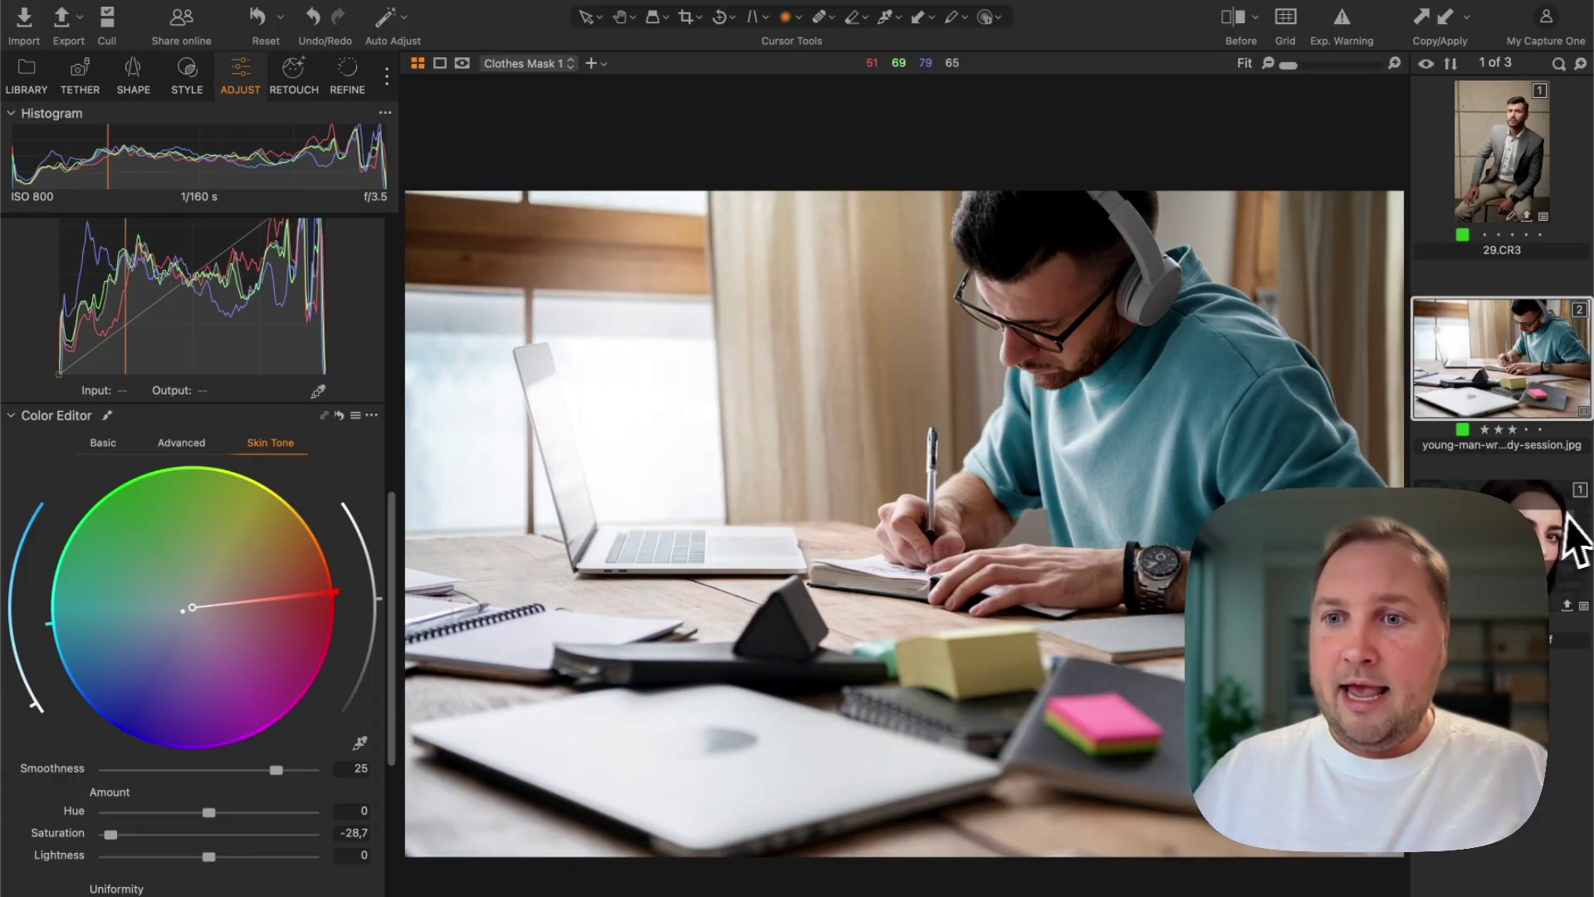
# Open the woman's eye close-up and limit the face retouching to the left eye
pyautogui.click(1561, 540)
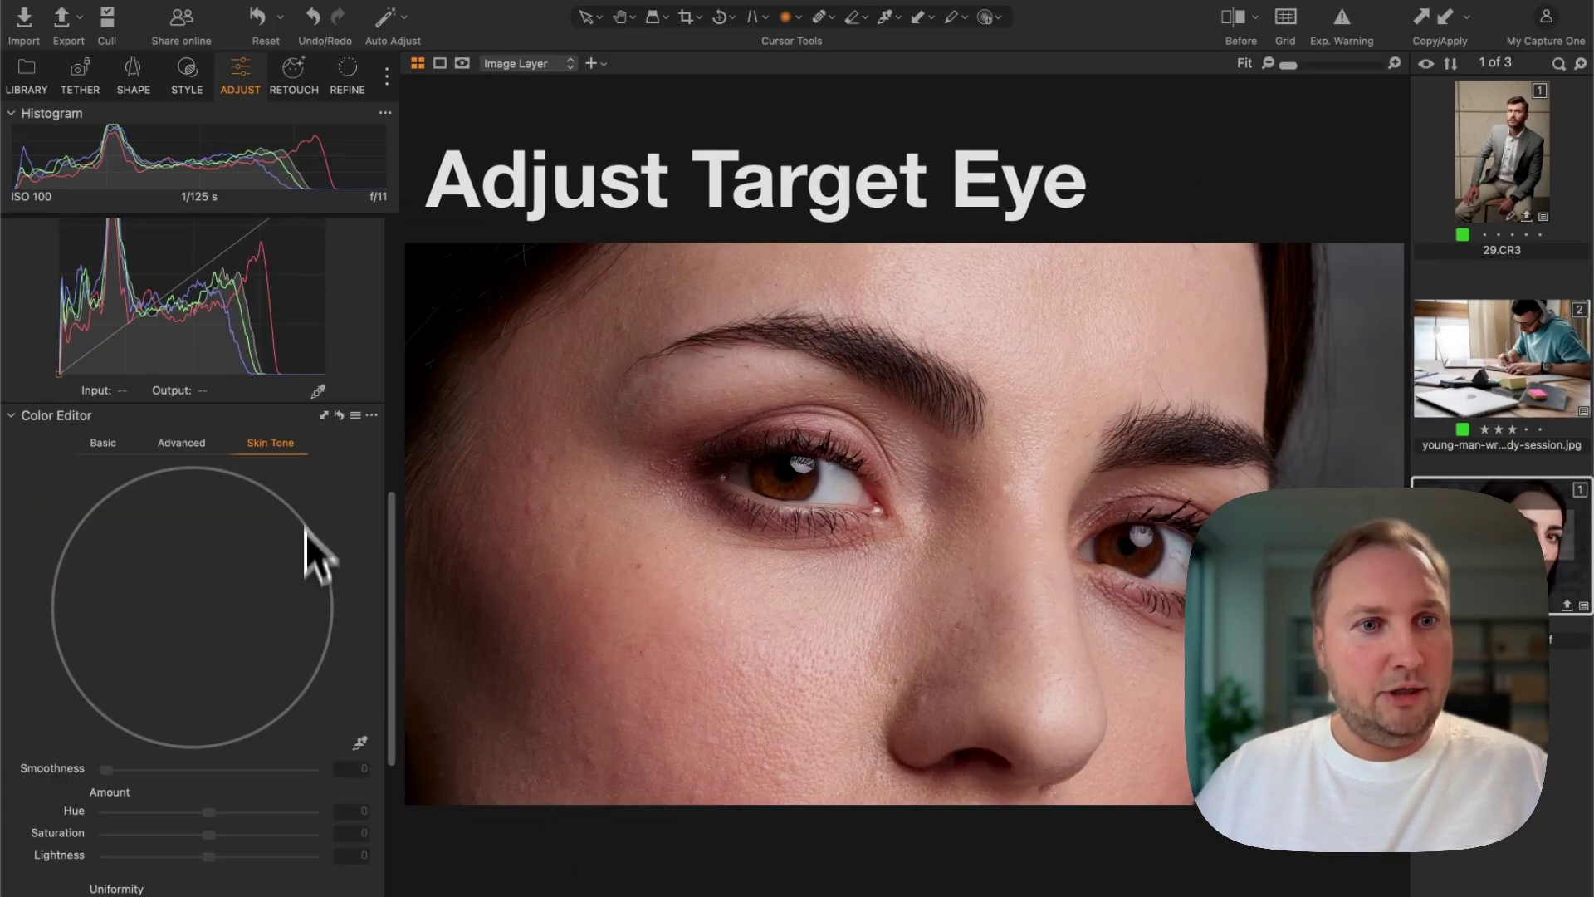
pyautogui.scroll(-10, 306, 531)
pyautogui.click(294, 73)
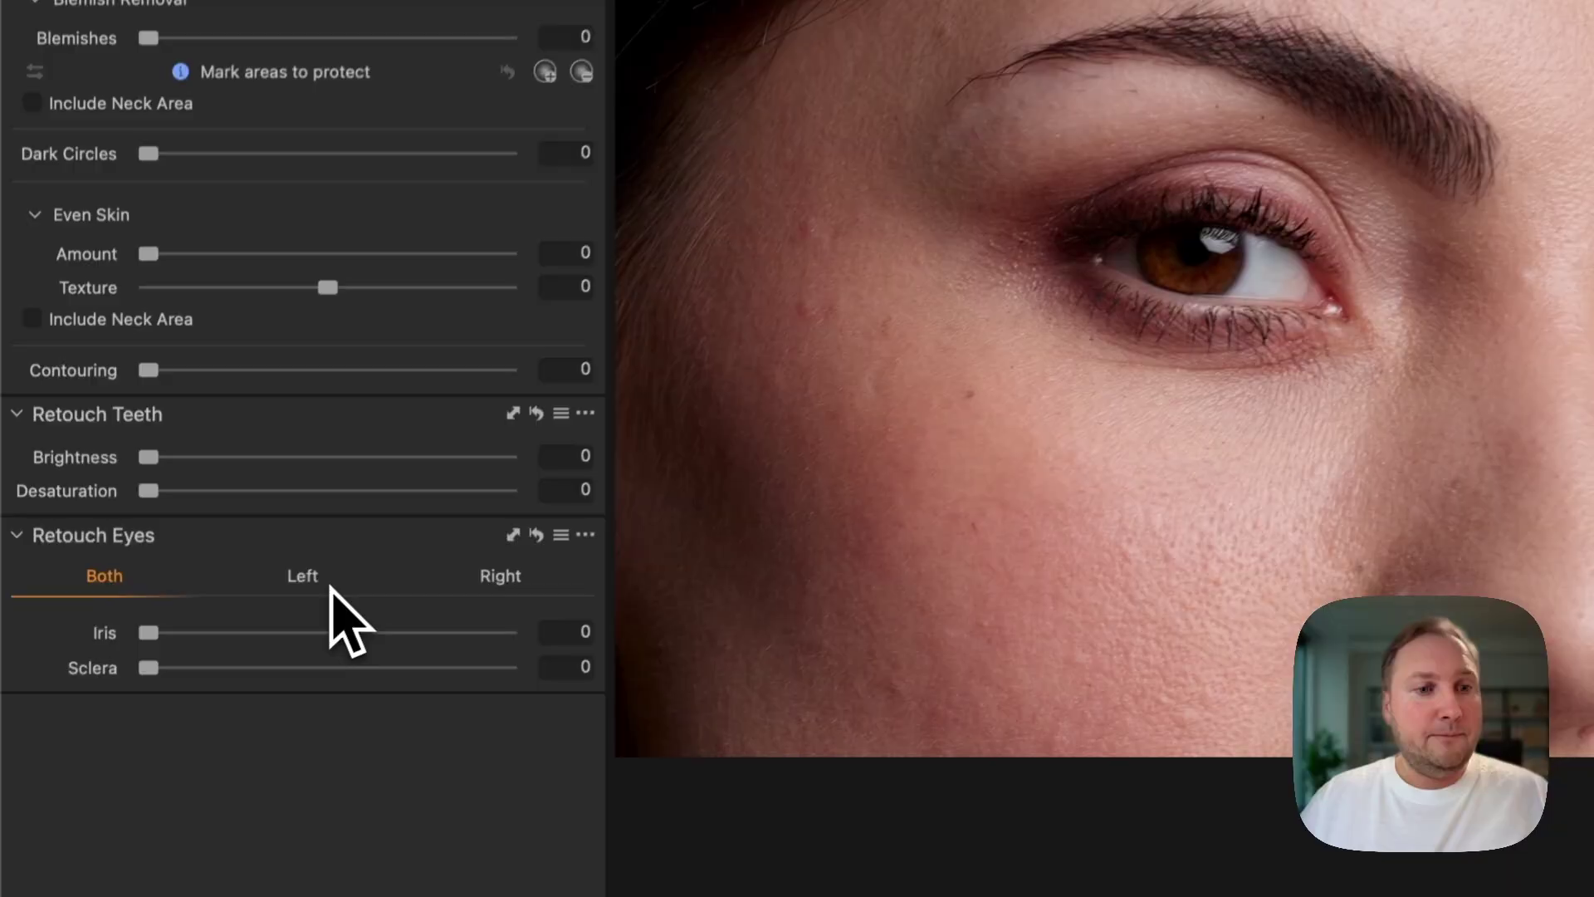
pyautogui.click(330, 581)
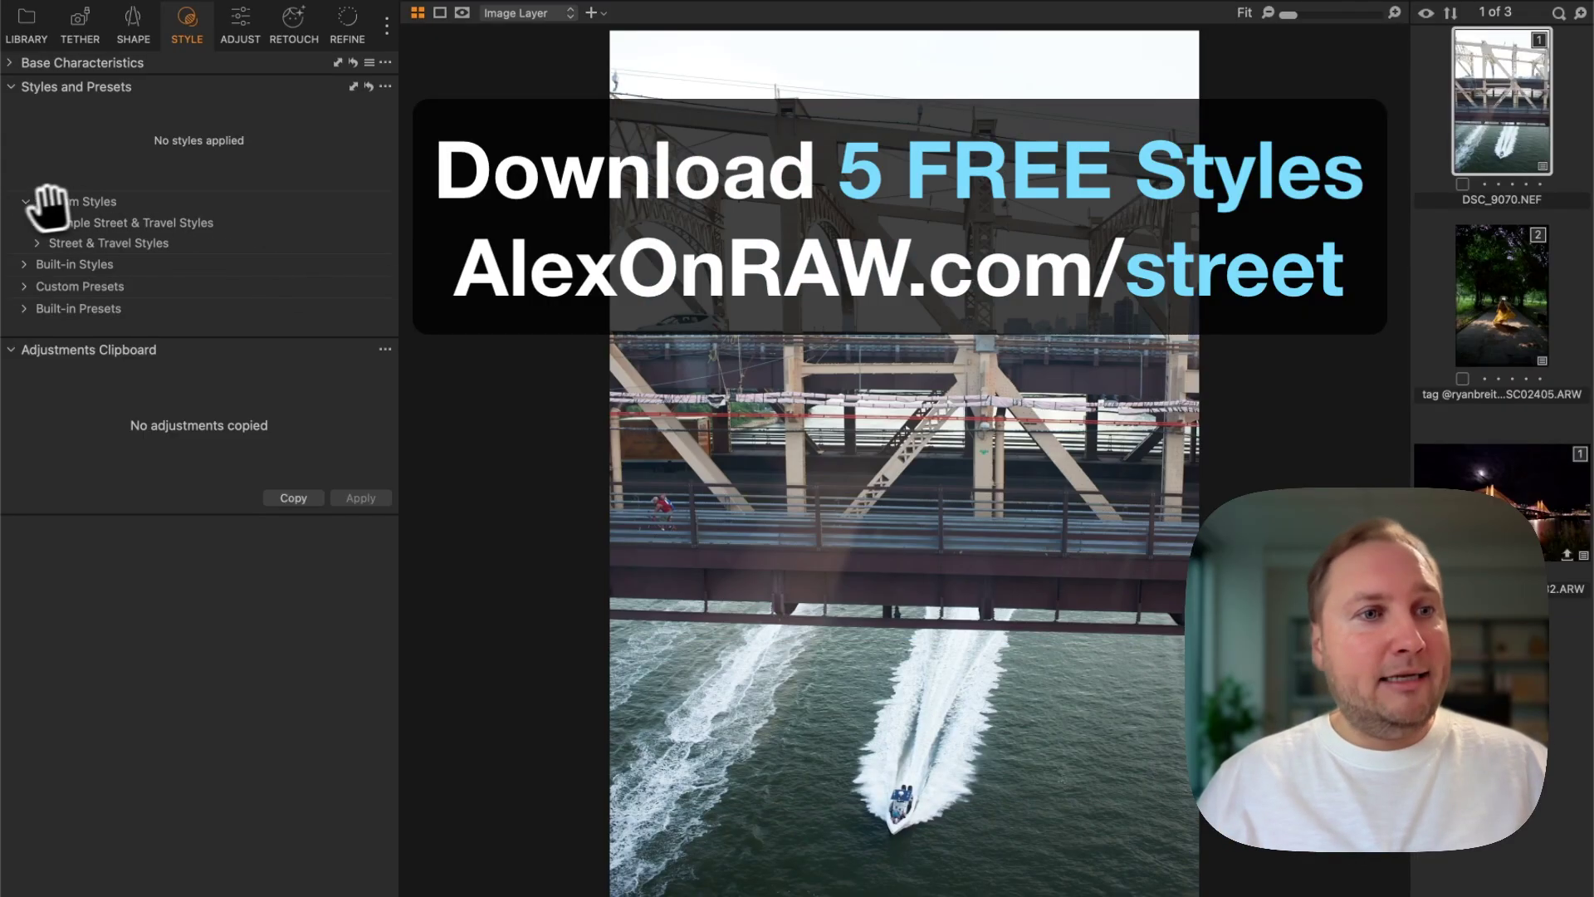
# Expand the Street & Travel Styles folders and apply the 2. Documentary Filmic tone base
pyautogui.click(38, 222)
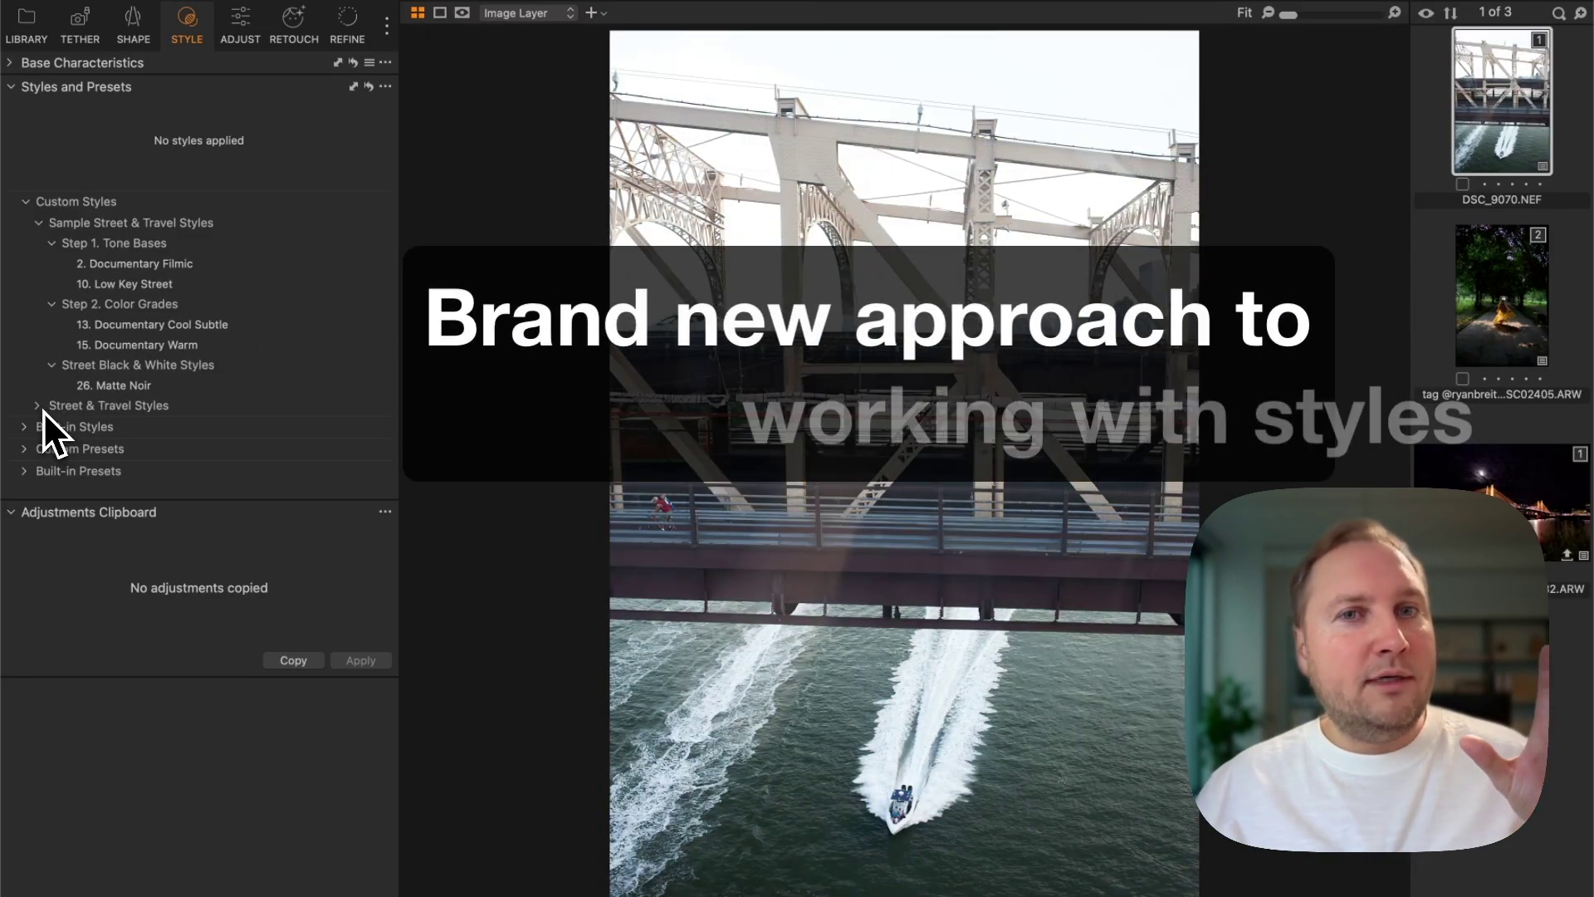
pyautogui.click(42, 408)
pyautogui.scroll(-5, 284, 484)
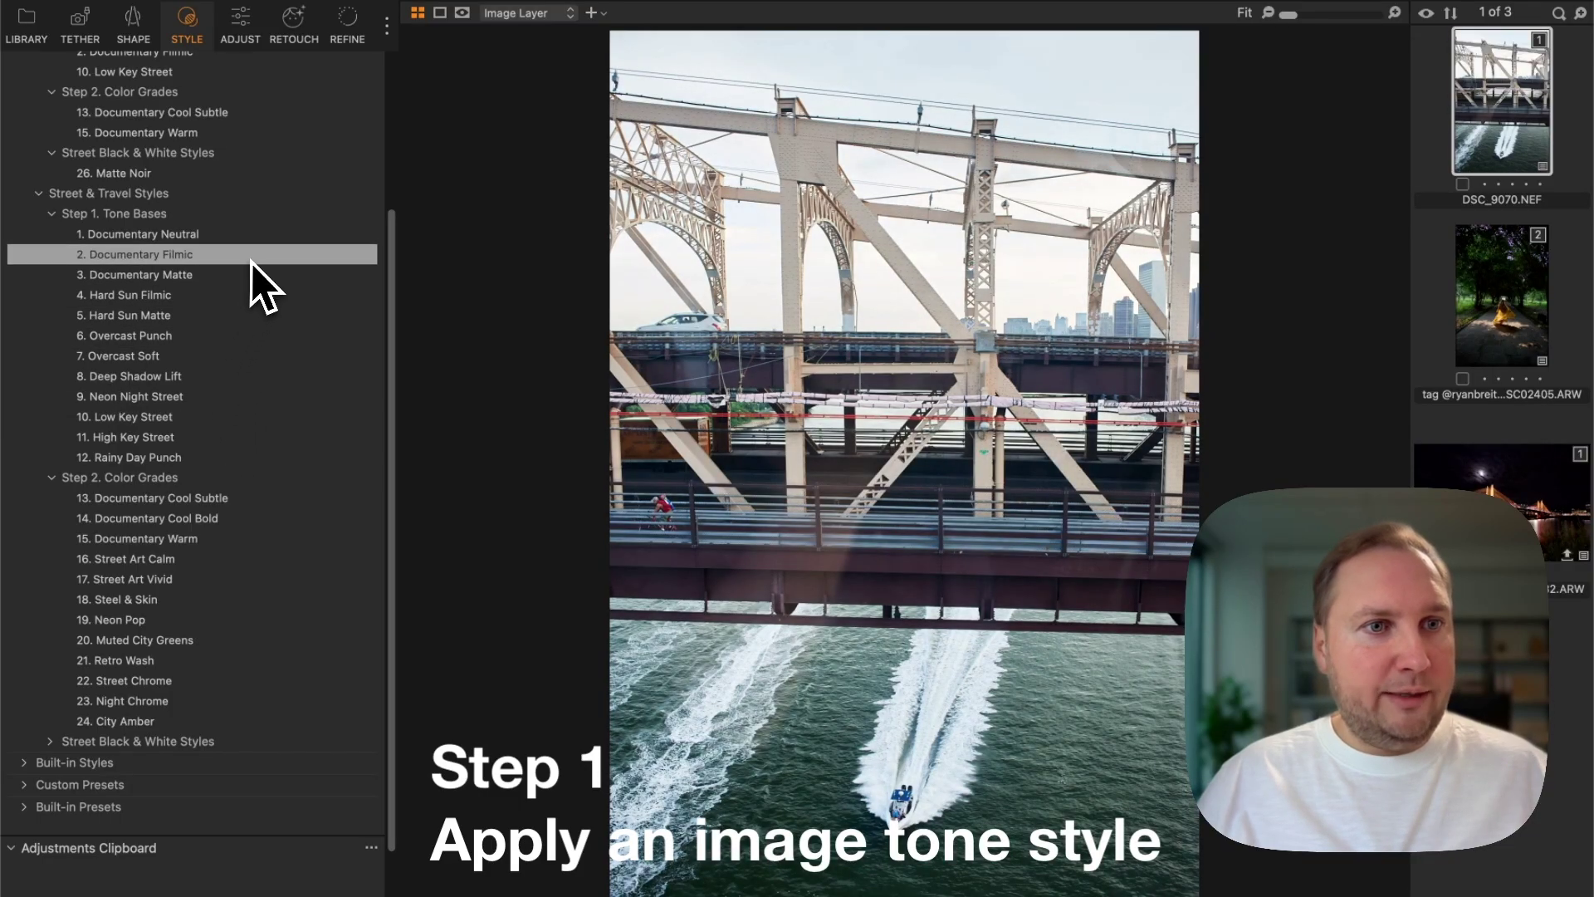
pyautogui.click(133, 254)
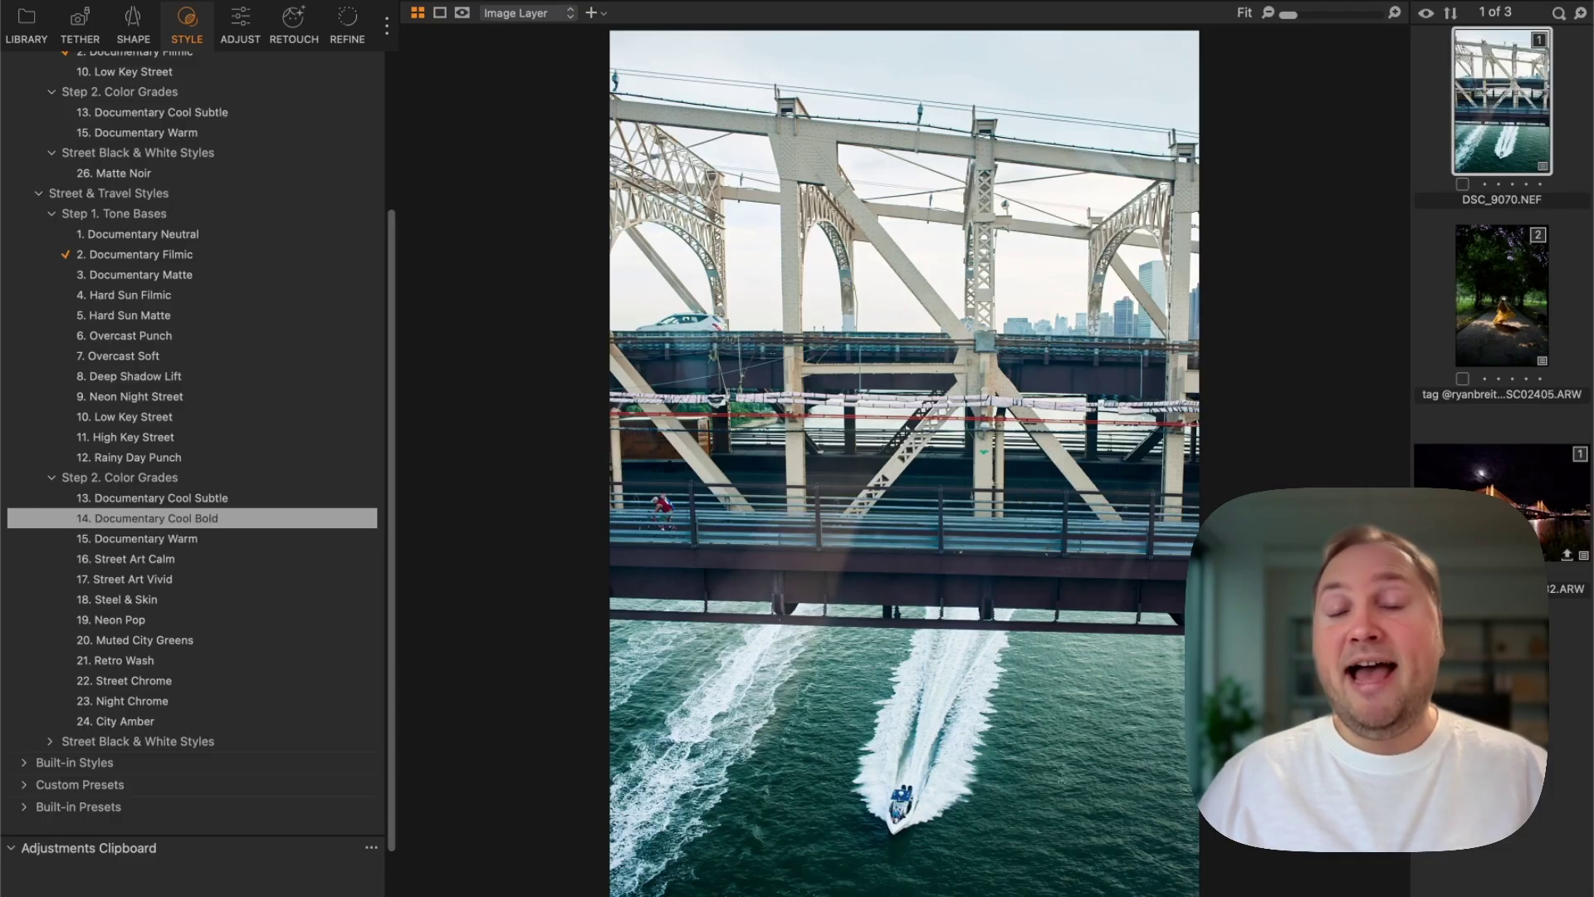
# Compare the styled bridge photo against the original with the Before/After split
pyautogui.press('y')
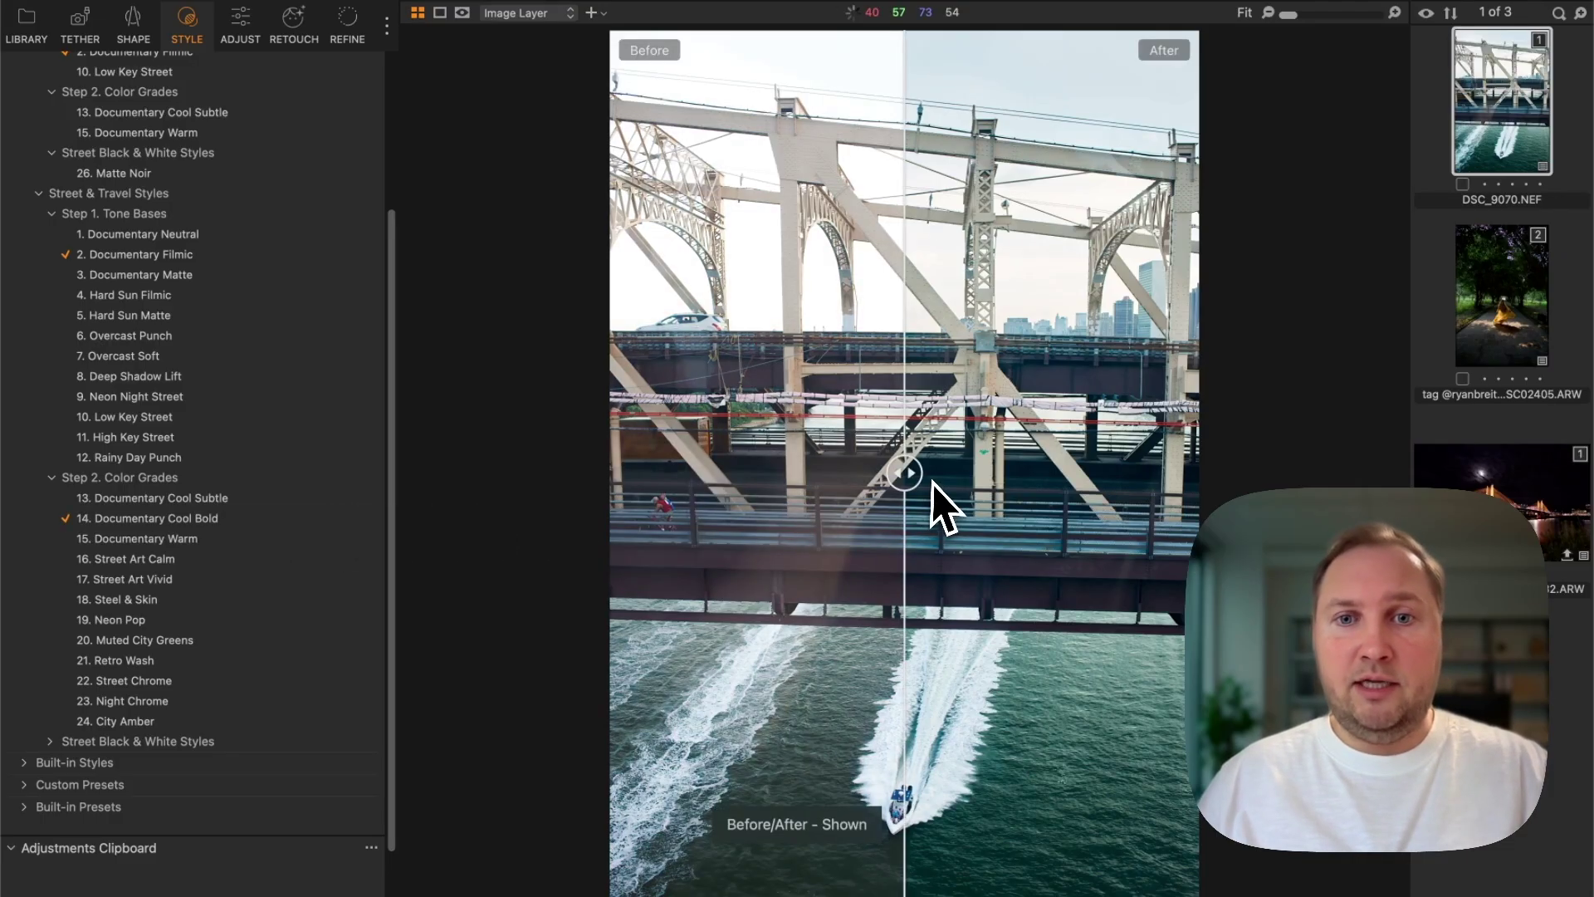
pyautogui.moveTo(914, 473)
pyautogui.mouseDown()
pyautogui.moveTo(1214, 492)
pyautogui.moveTo(545, 413)
pyautogui.moveTo(1212, 490)
pyautogui.moveTo(900, 471)
pyautogui.mouseUp()
pyautogui.press('y')
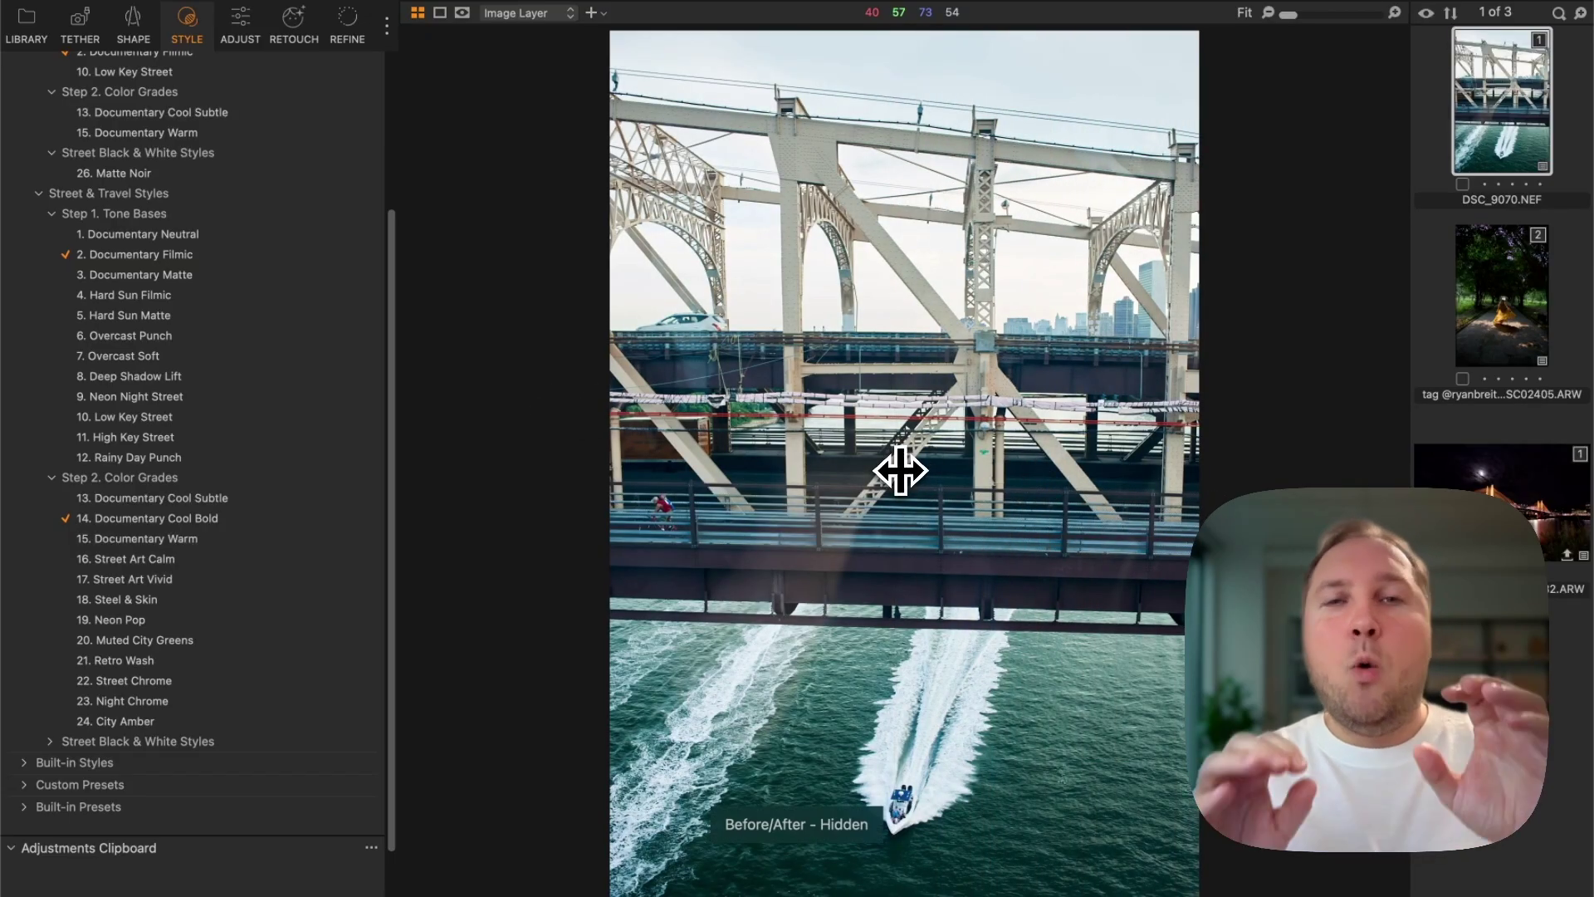
# Apply 5. Hard Sun Matte to the tree-lined path photo, compare before/after, then select the night bridge
pyautogui.click(1481, 351)
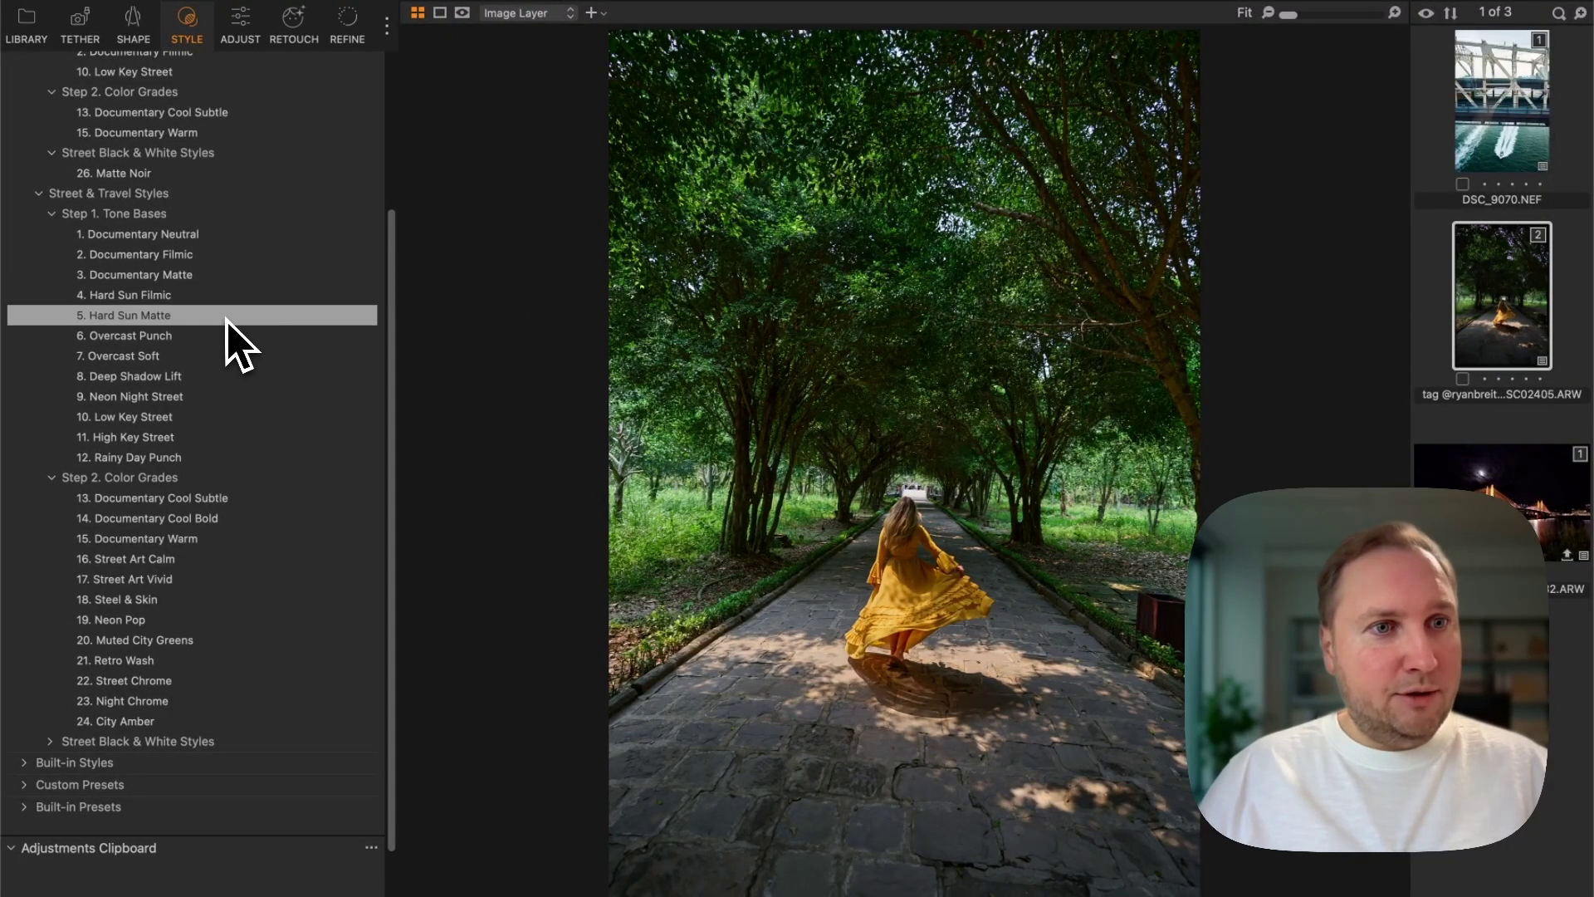
pyautogui.click(231, 319)
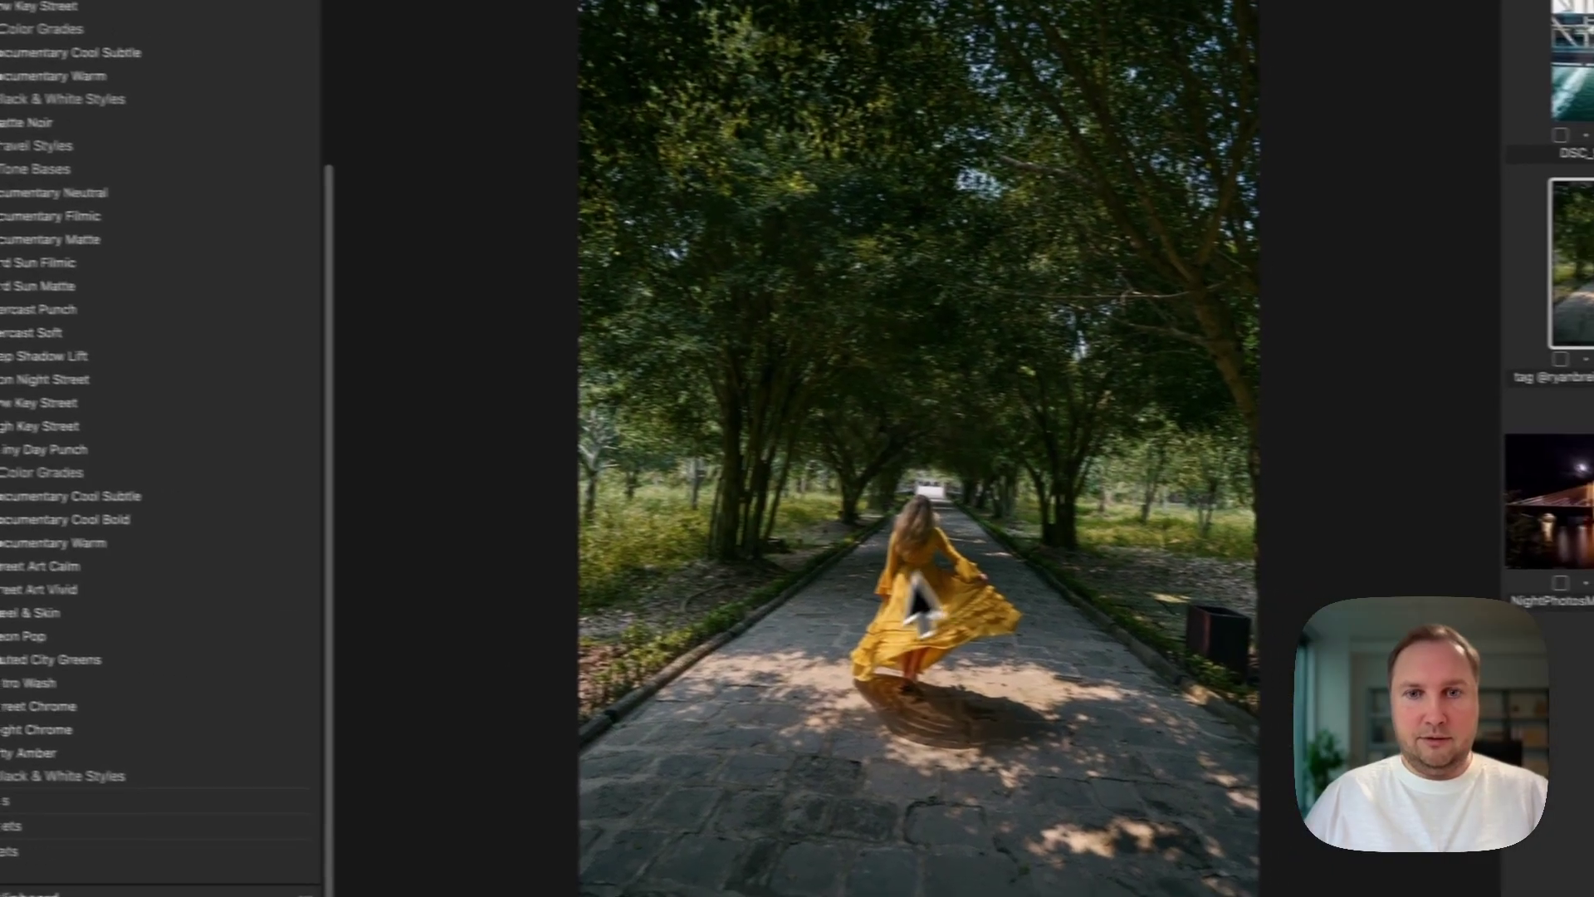
pyautogui.press('y')
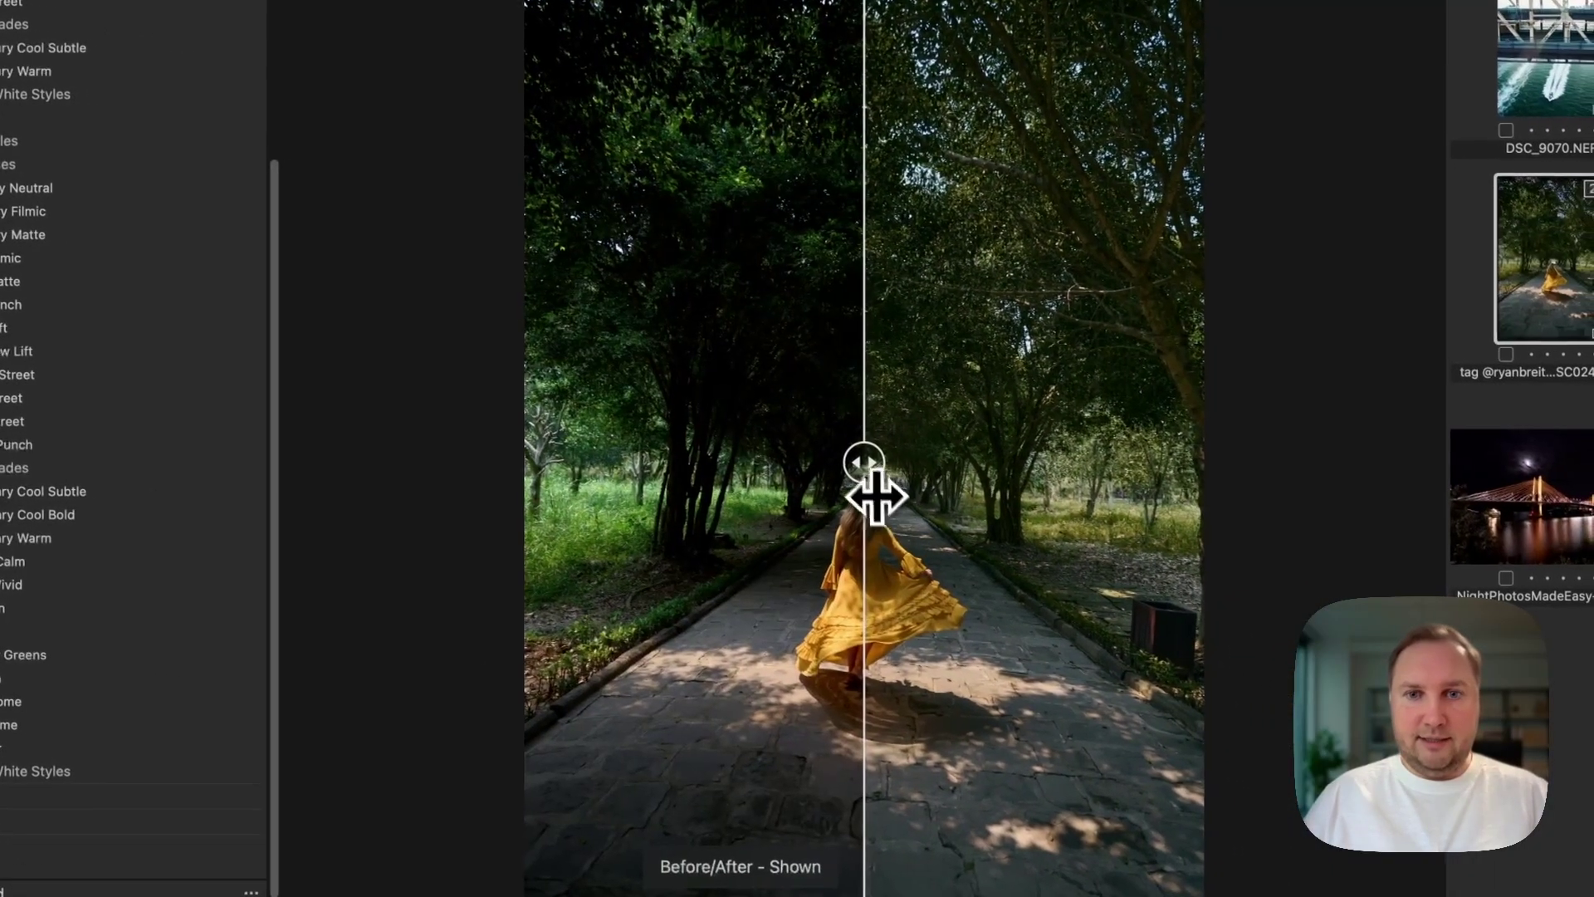
pyautogui.moveTo(1012, 478); pyautogui.dragTo(1374, 515)
pyautogui.moveTo(1233, 502); pyautogui.dragTo(580, 391)
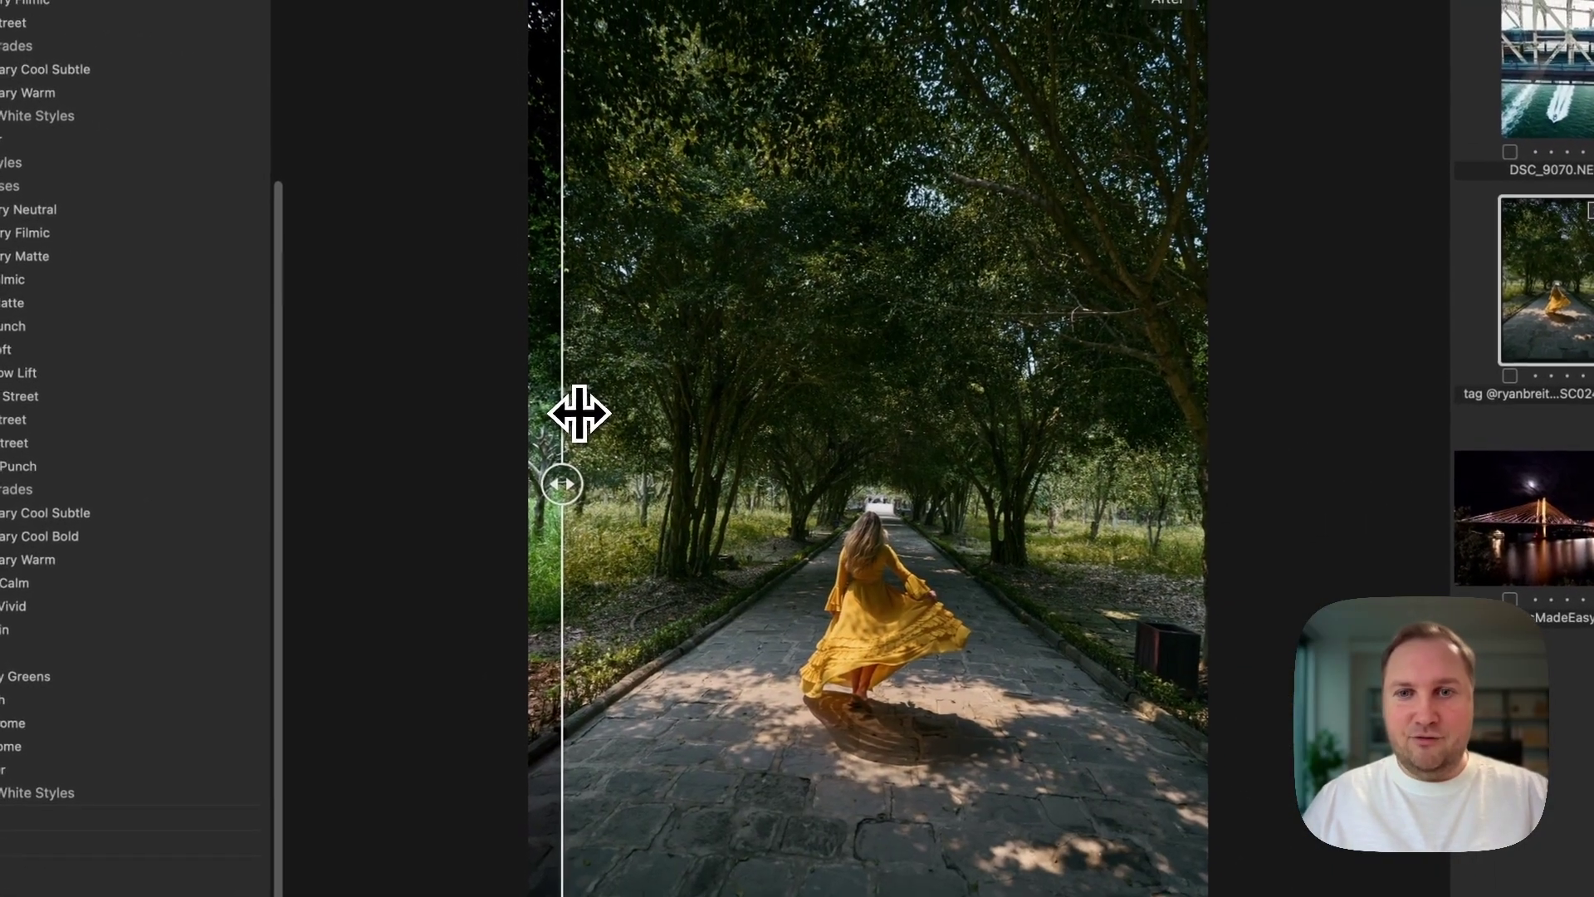
pyautogui.press('y')
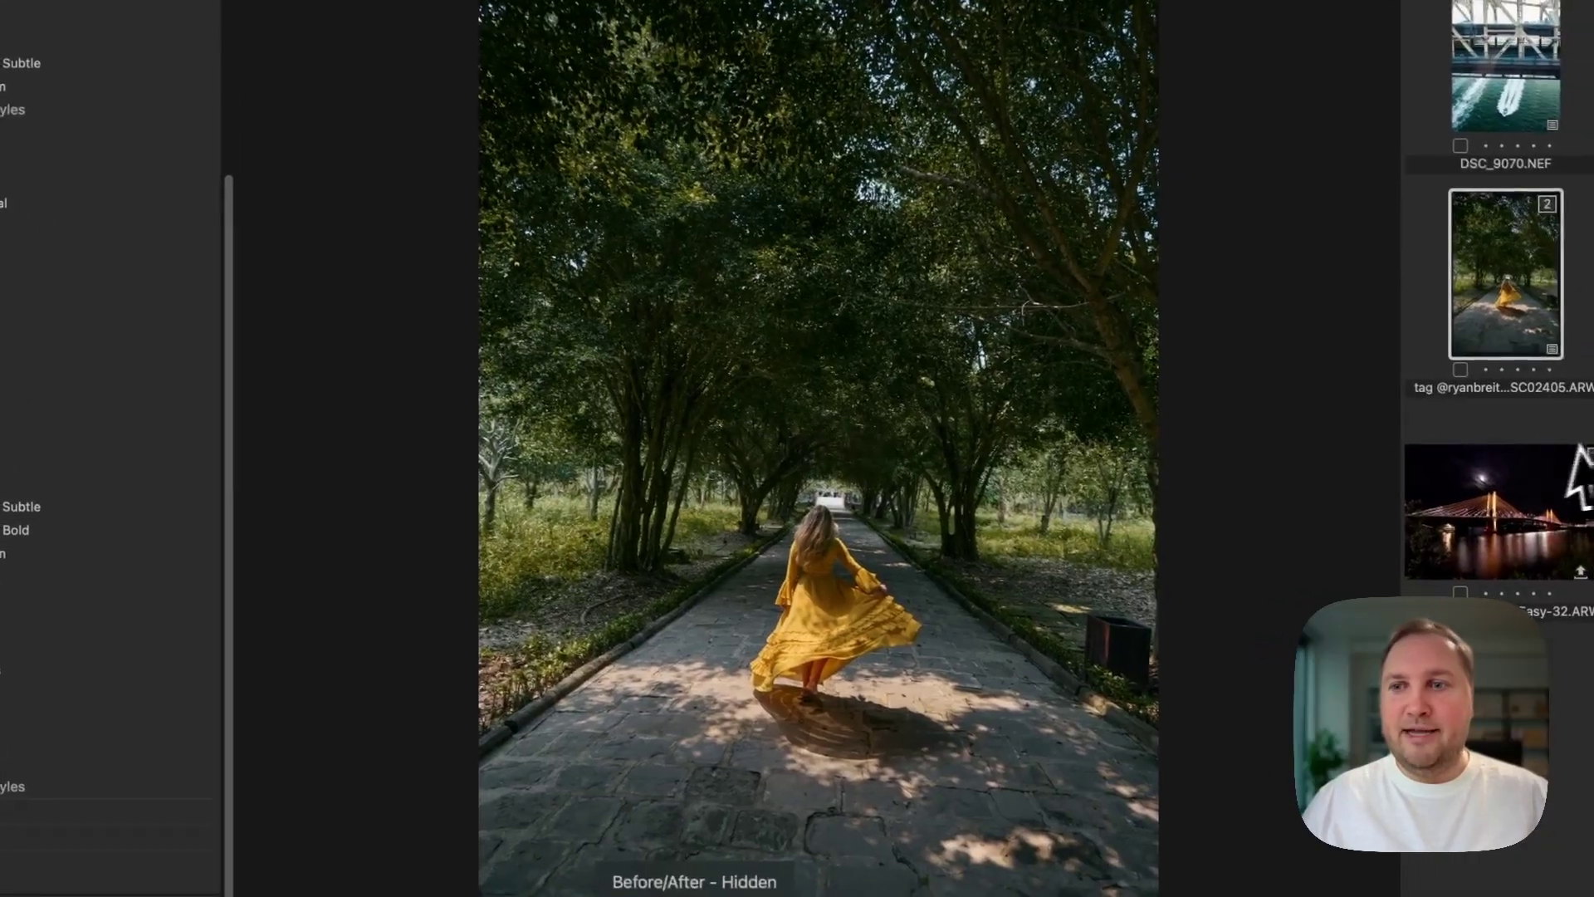
pyautogui.click(1503, 525)
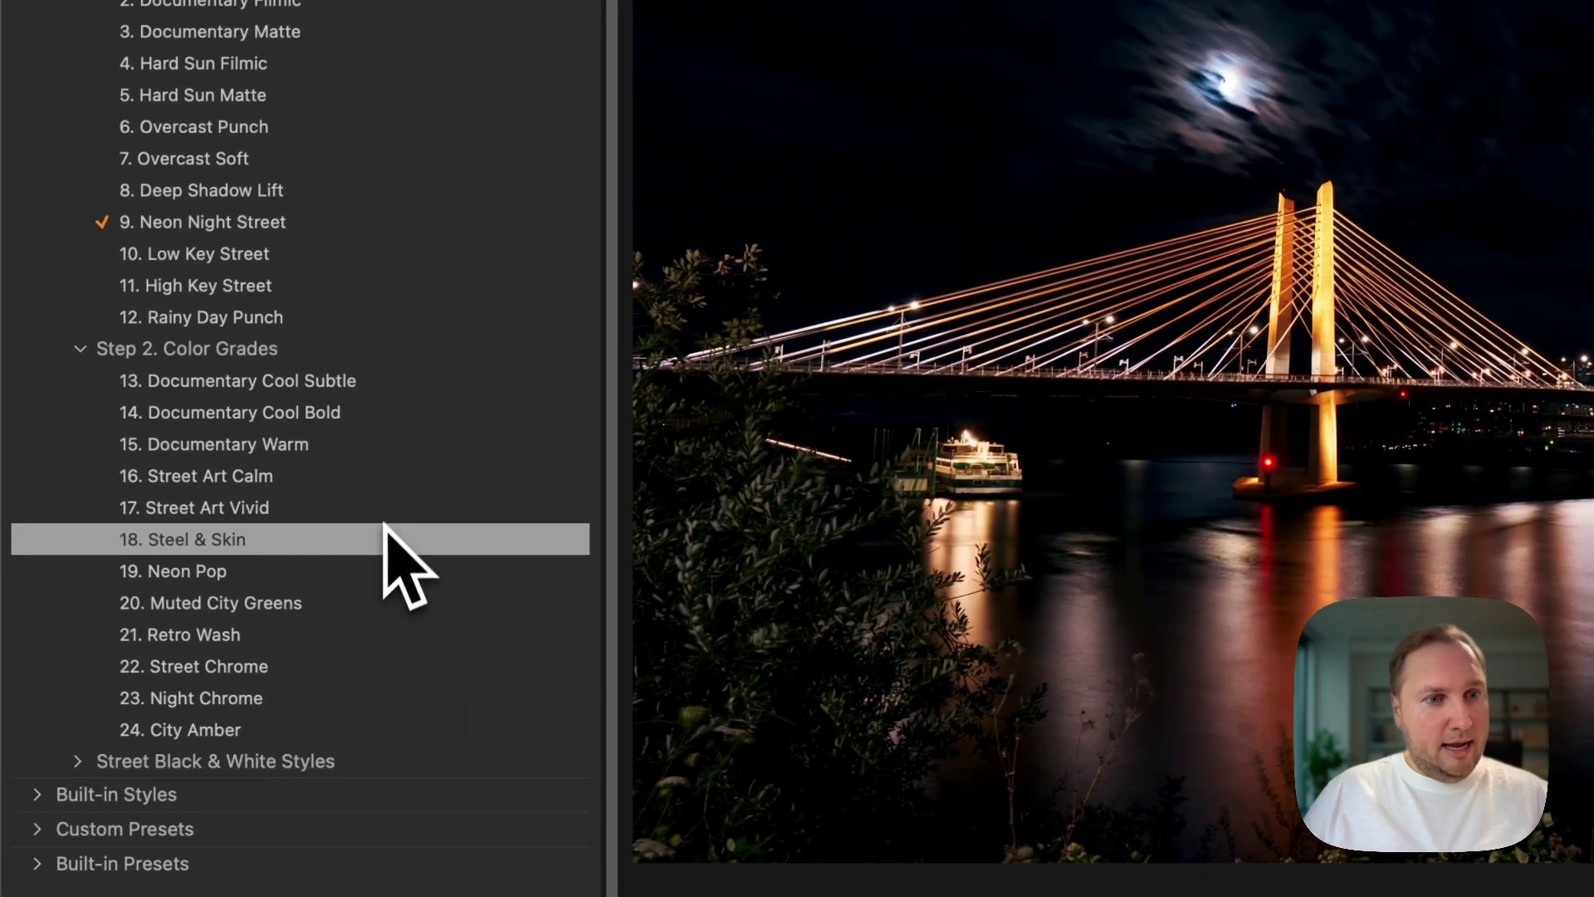
# Add the 16. Street Art Calm colour grade and sweep the Before/After split to compare
pyautogui.click(440, 475)
pyautogui.press('y')
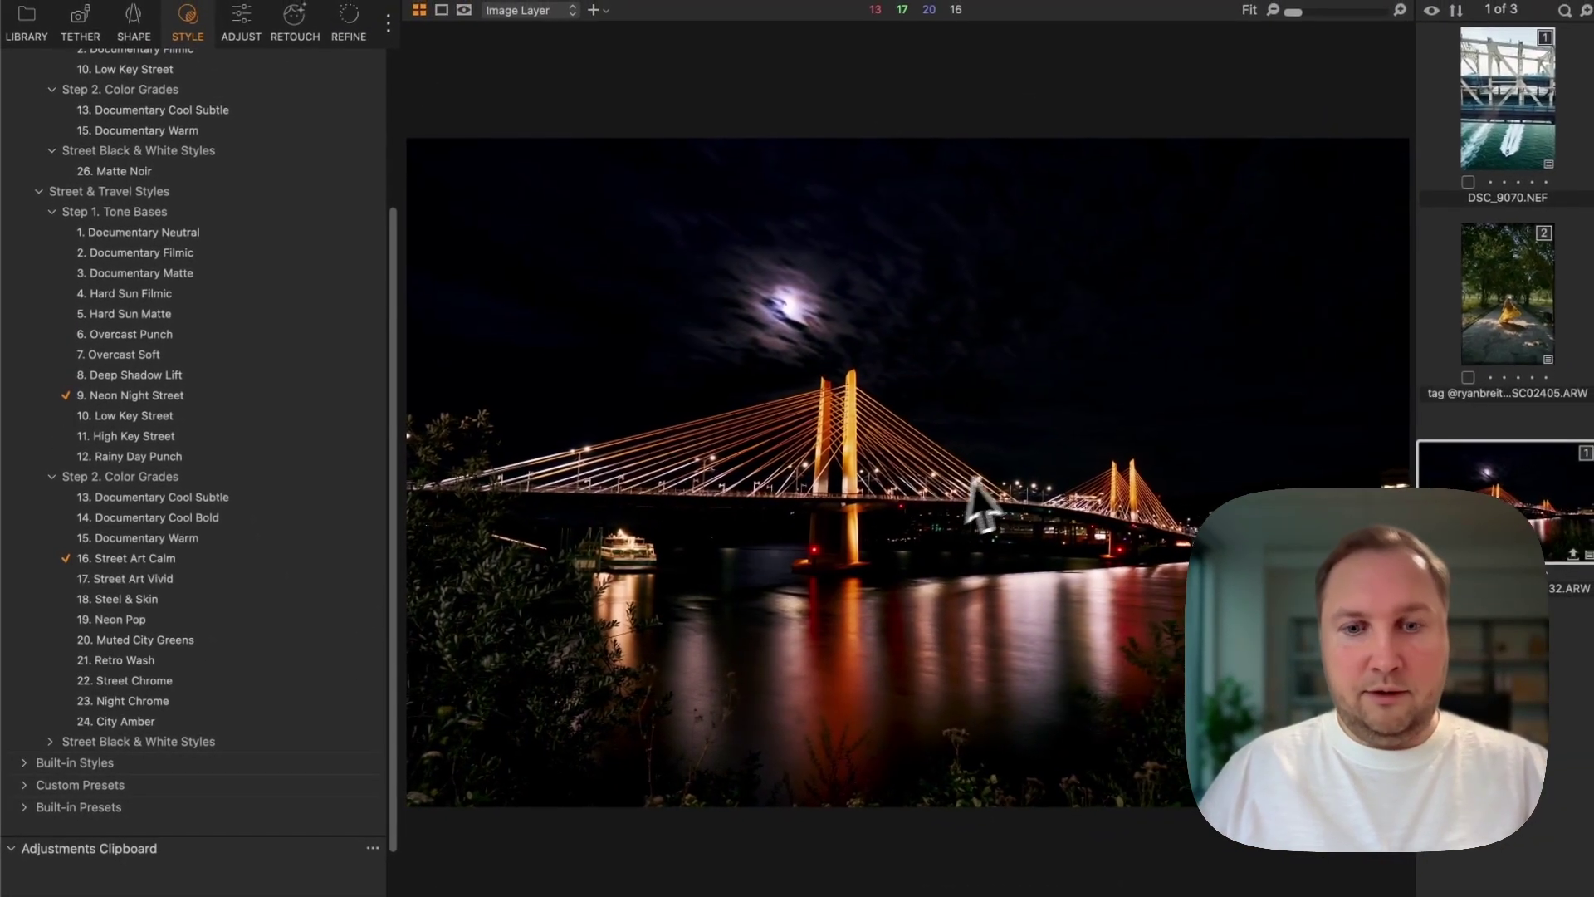
pyautogui.moveTo(904, 456); pyautogui.dragTo(733, 441)
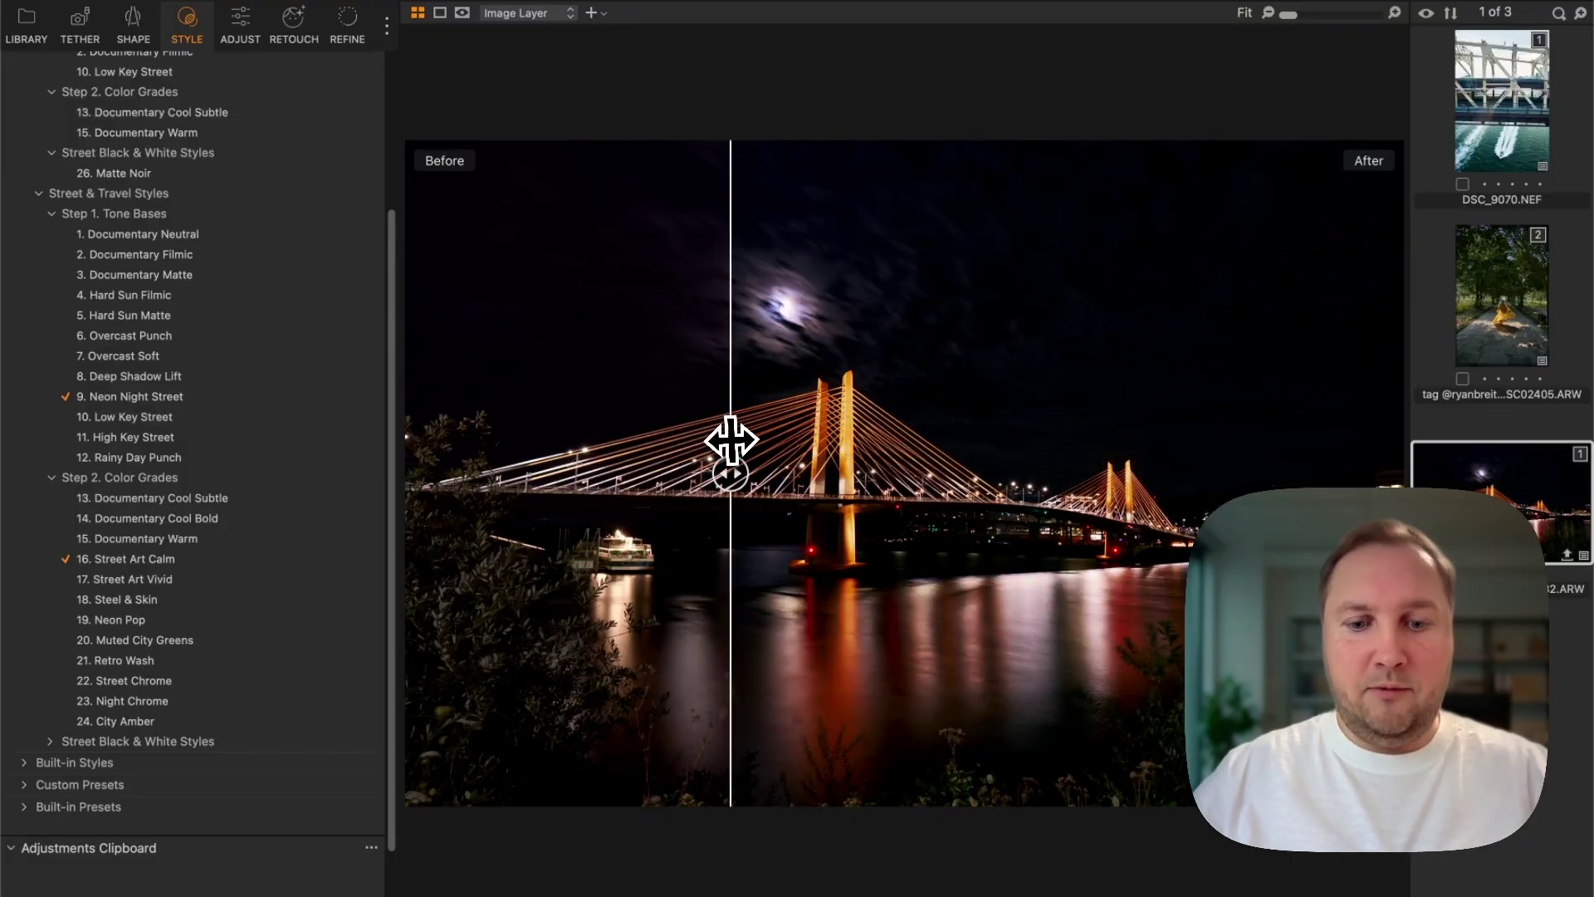
pyautogui.press('y')
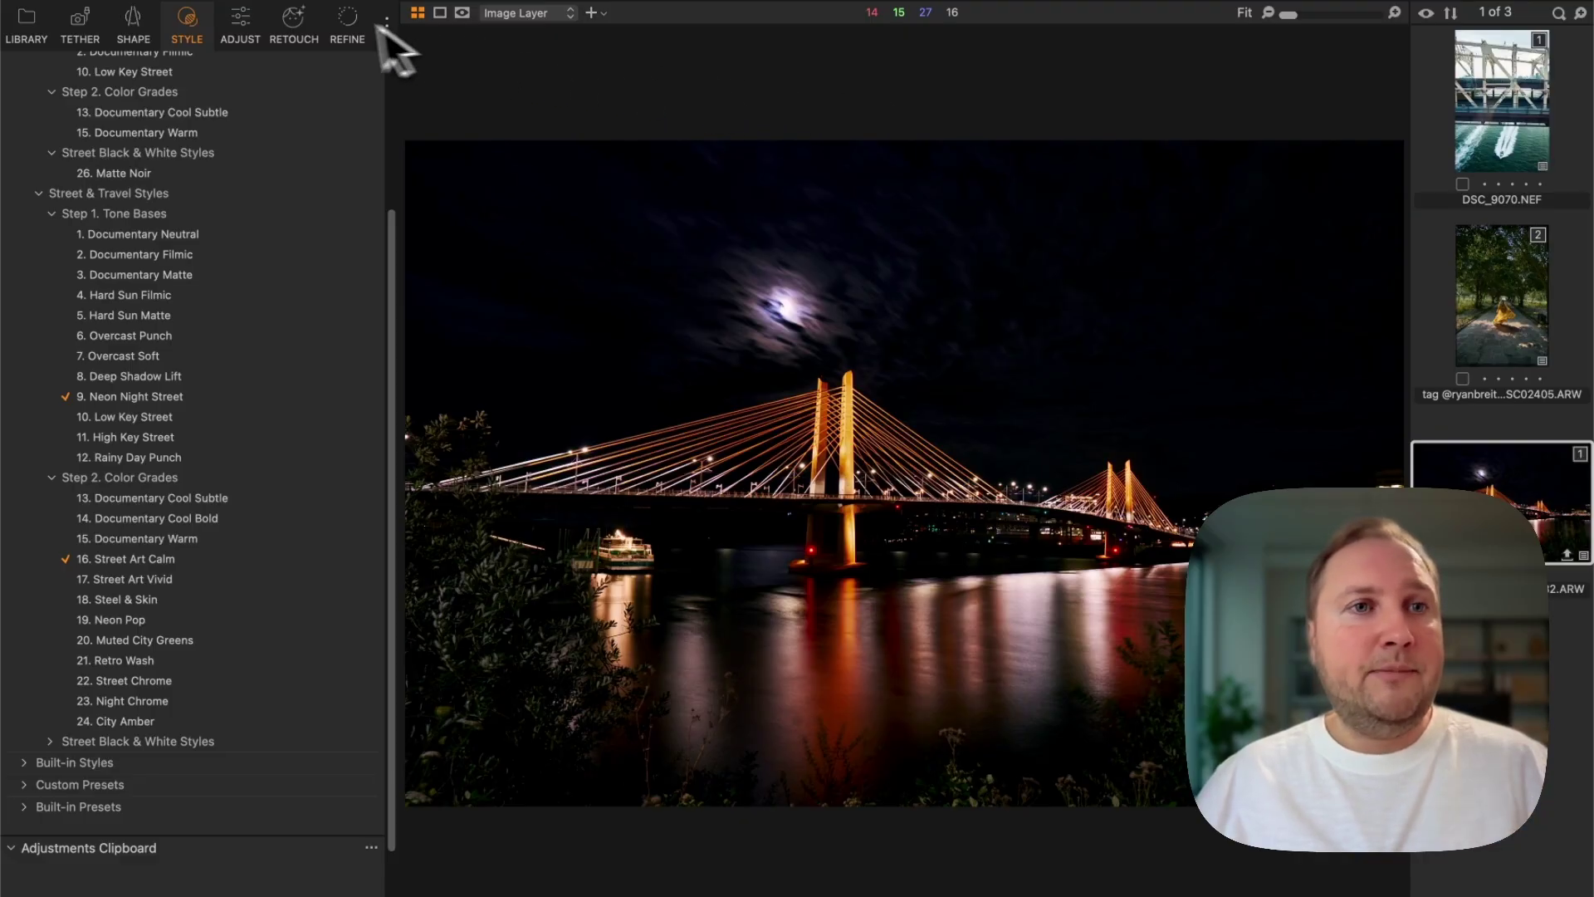
# In the Adjust tools, switch the Color Editor to Advanced and inspect its colour ranges
pyautogui.click(240, 22)
pyautogui.scroll(-5, 282, 337)
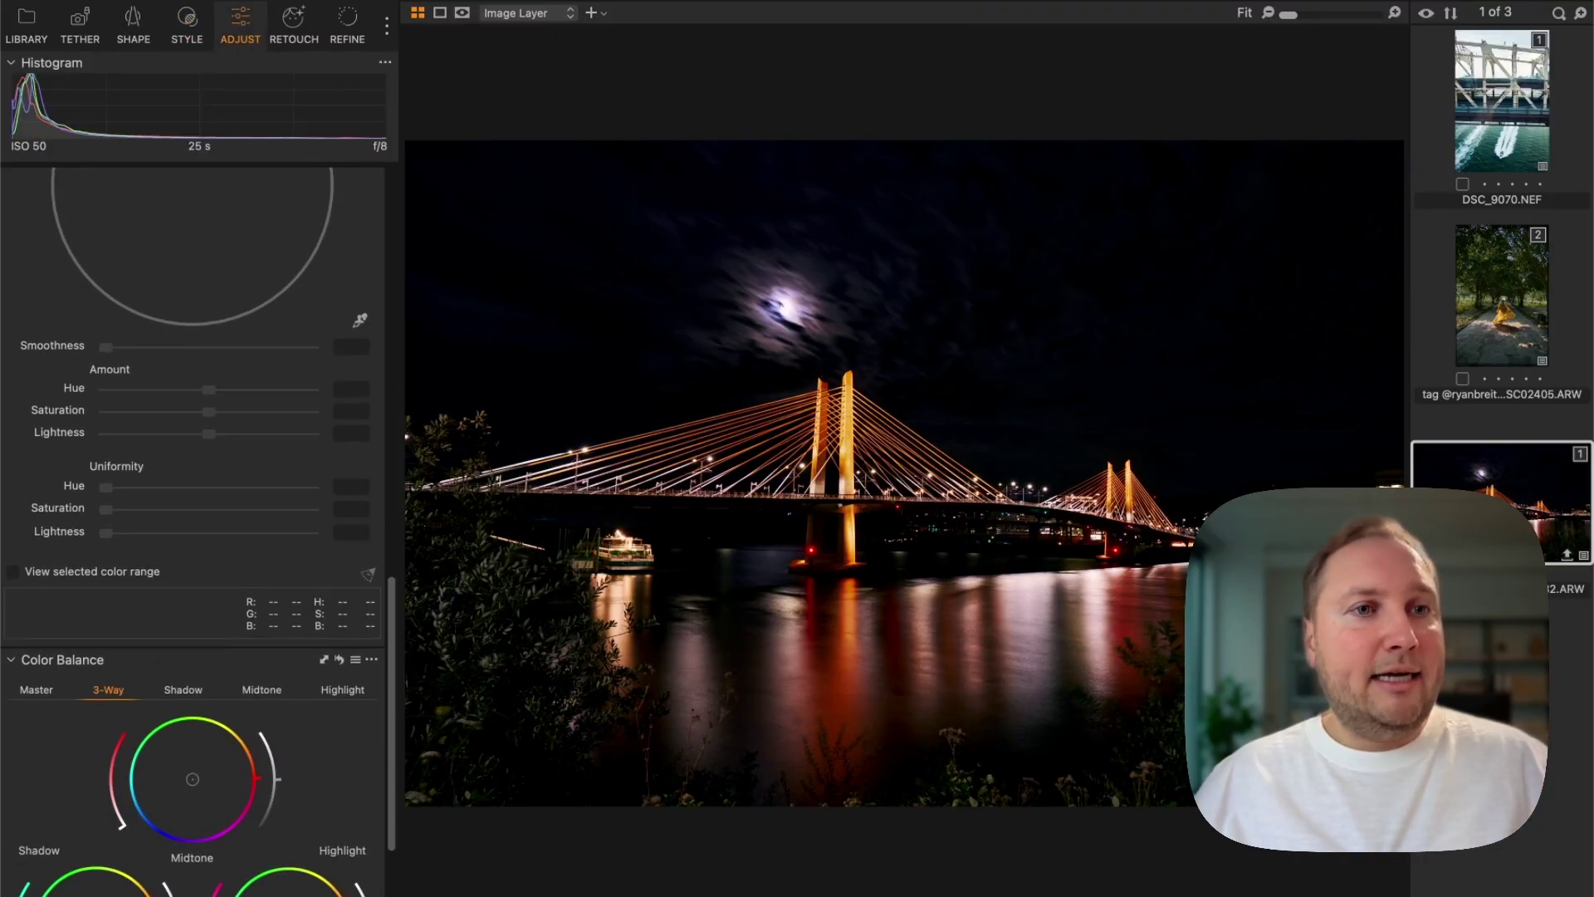
pyautogui.scroll(8, 291, 387)
pyautogui.click(178, 295)
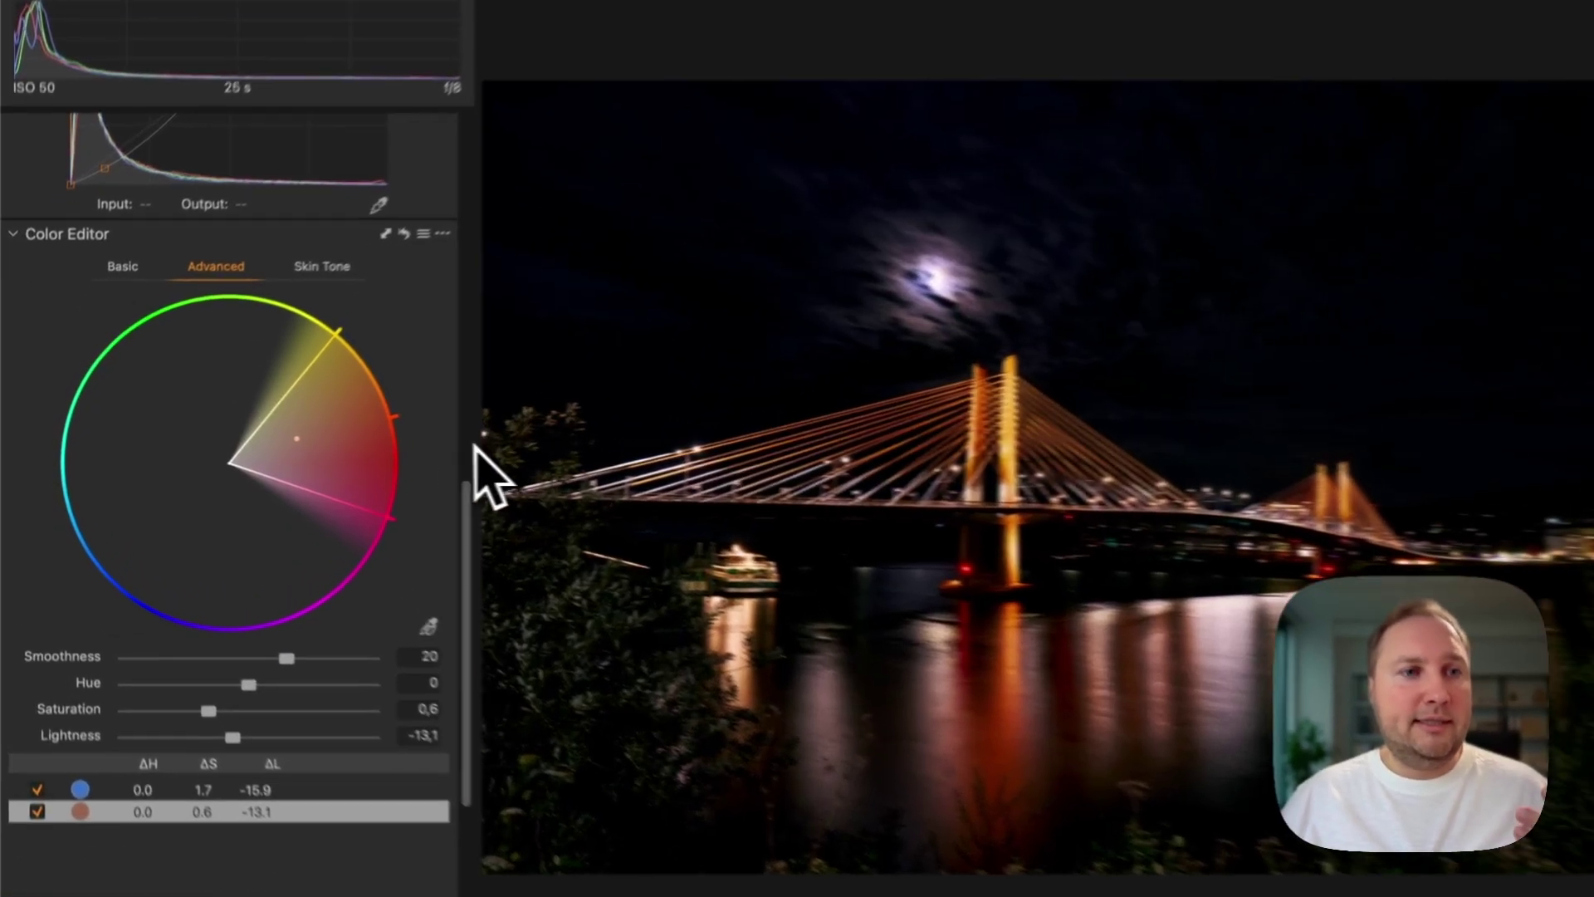
pyautogui.scroll(-5, 488, 499)
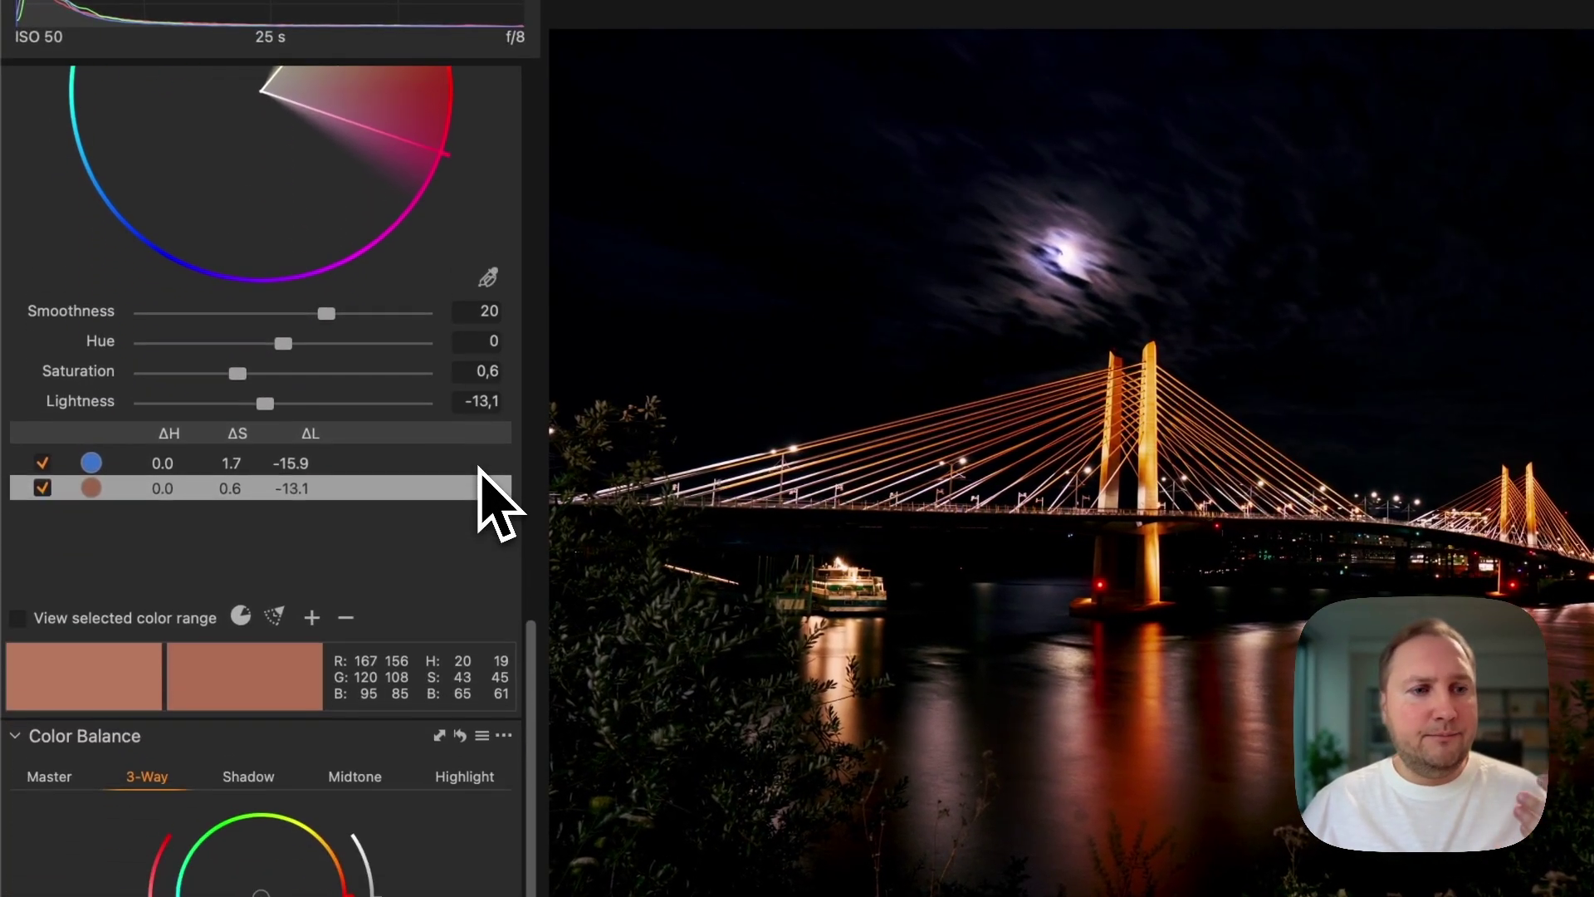
pyautogui.scroll(10, 481, 489)
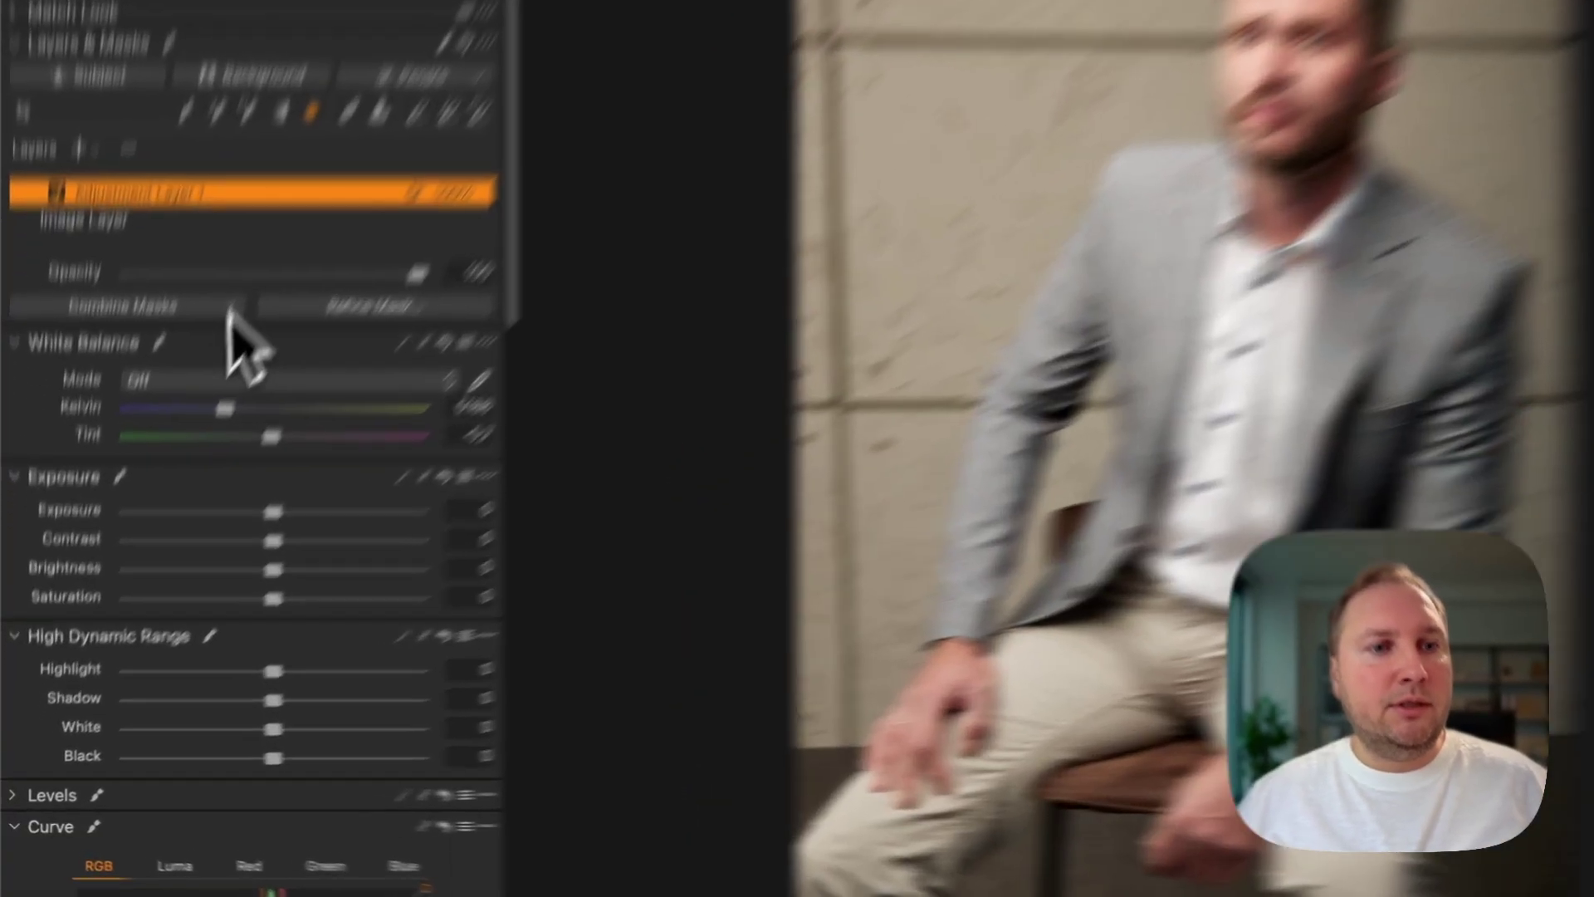
# Create a Subject mask of the seated man and display its red overlay
pyautogui.click(176, 430)
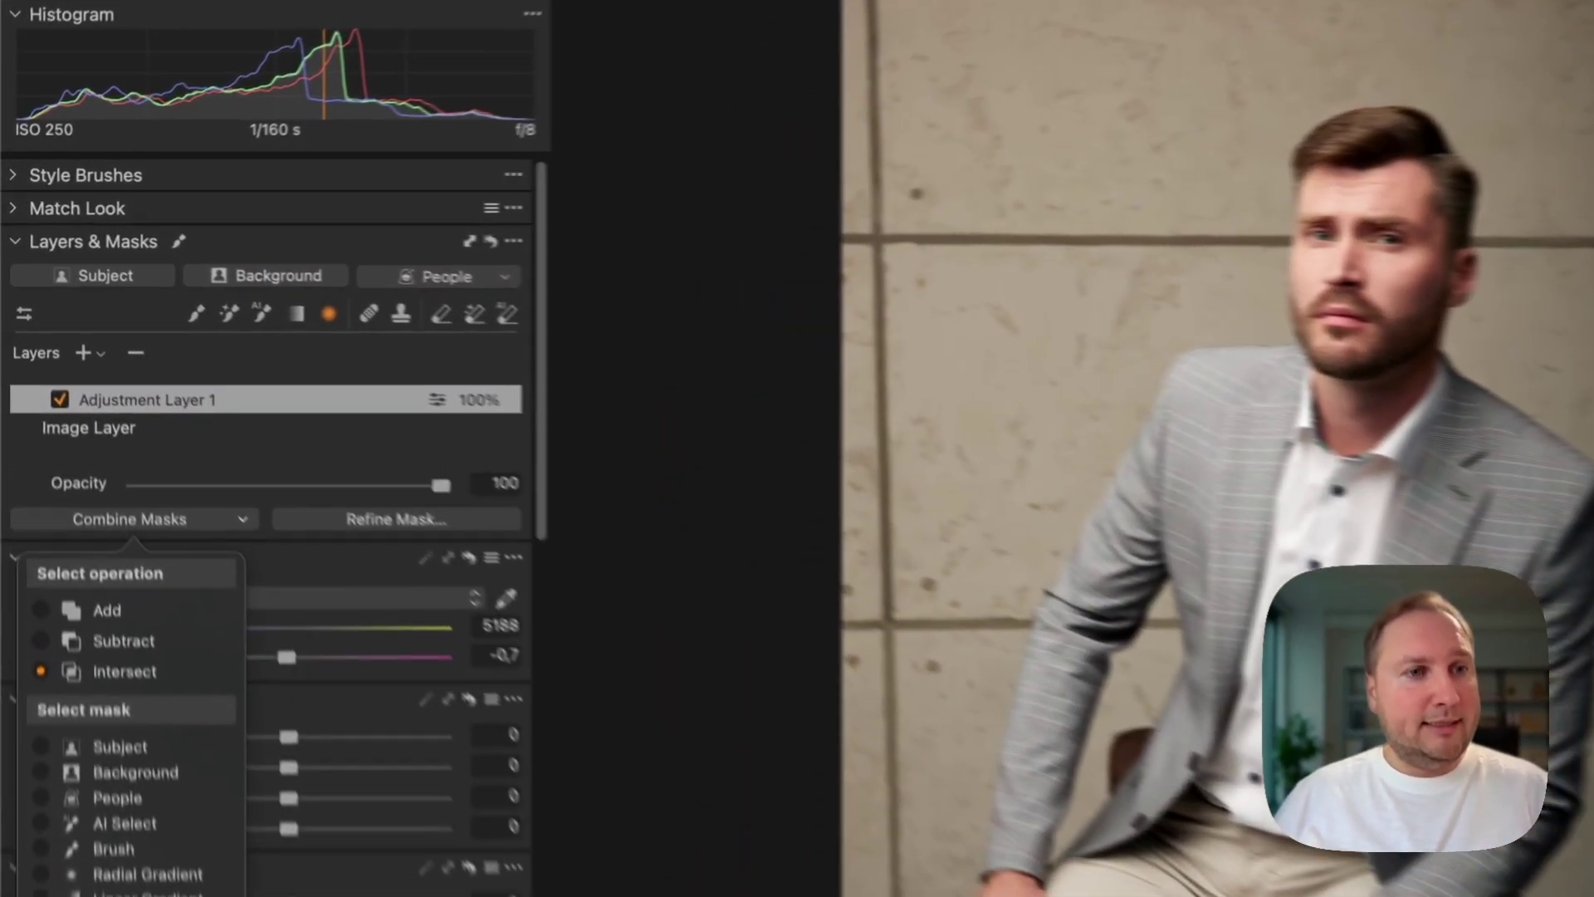
pyautogui.click(287, 337)
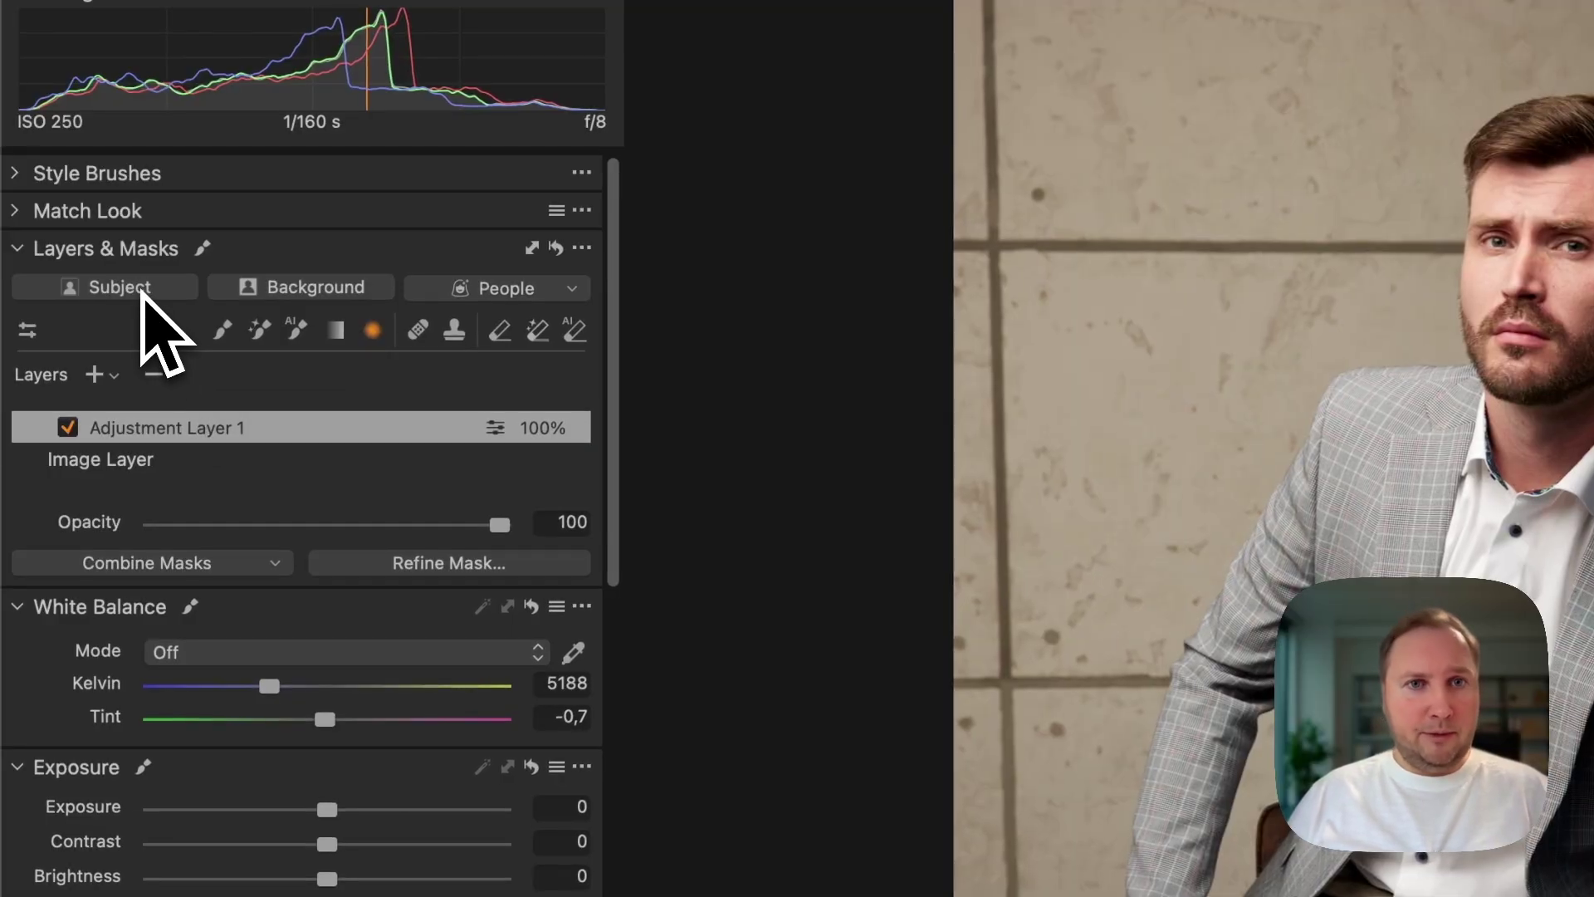
pyautogui.click(143, 290)
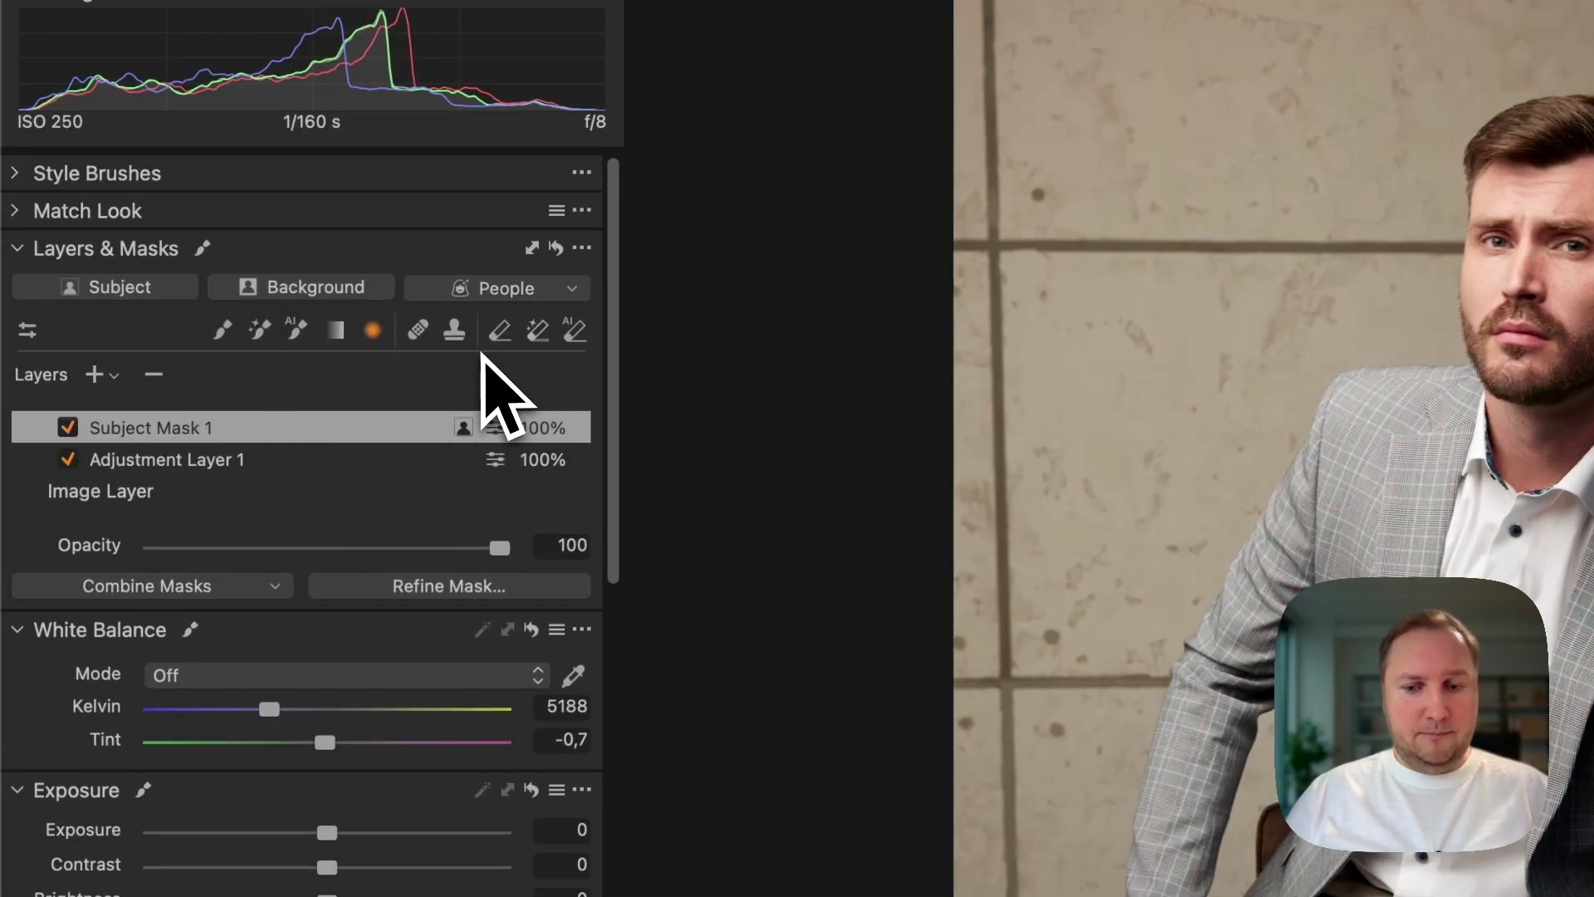
pyautogui.press('m')
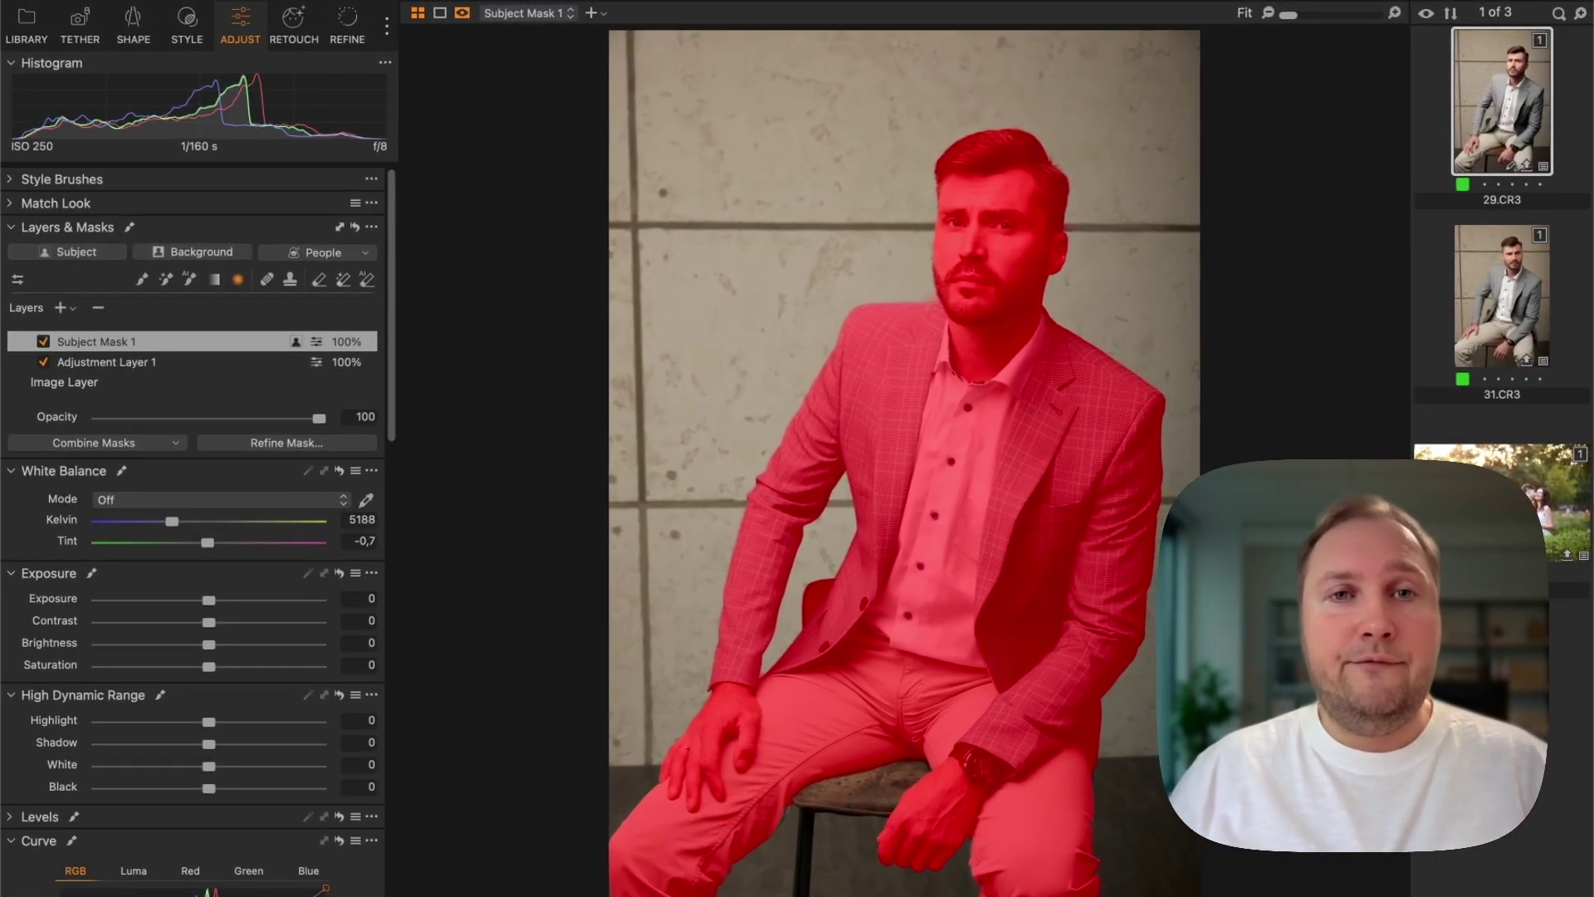
# Darken Subject Mask 1 to -1.3 exposure and bring up its Combine Masks options
pyautogui.press('m')
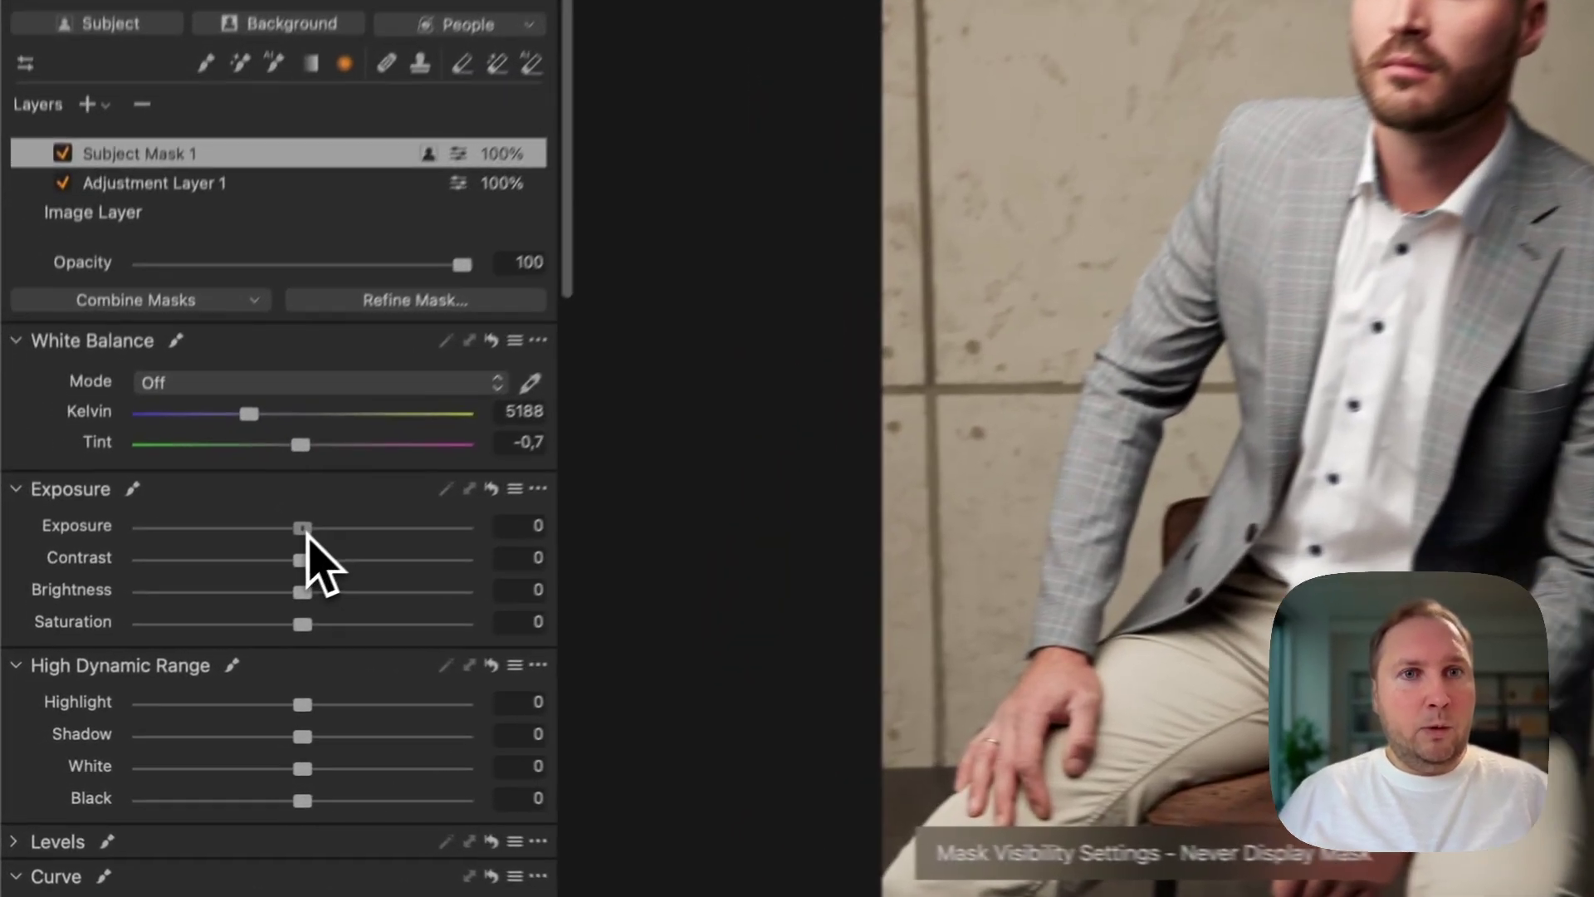
pyautogui.moveTo(210, 599); pyautogui.dragTo(170, 608)
pyautogui.moveTo(264, 525); pyautogui.dragTo(276, 525)
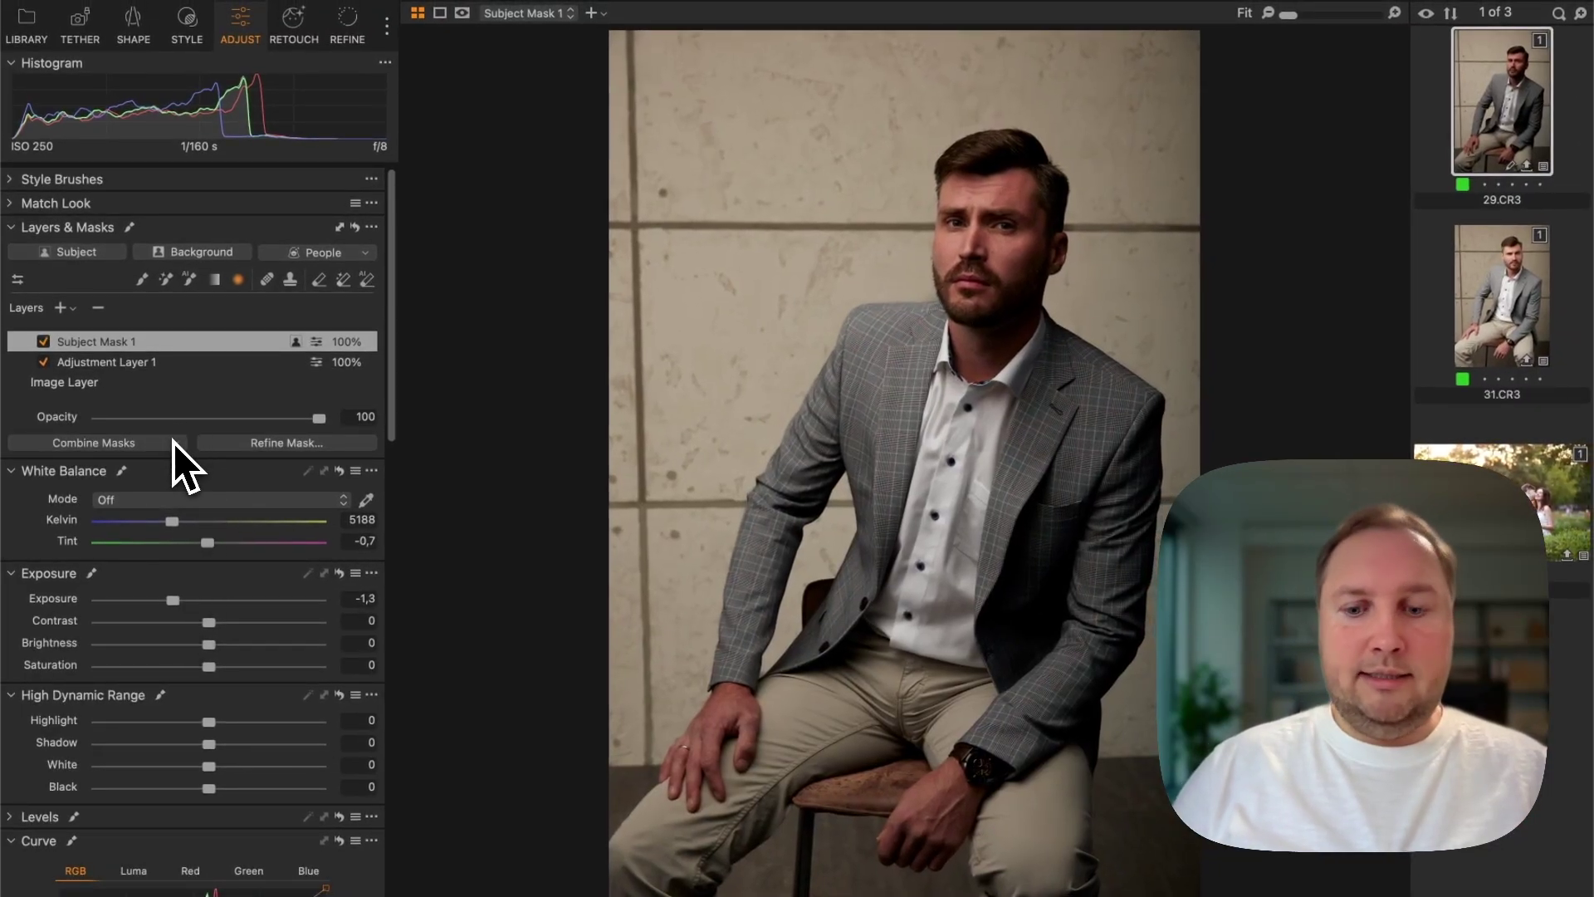
pyautogui.press('m')
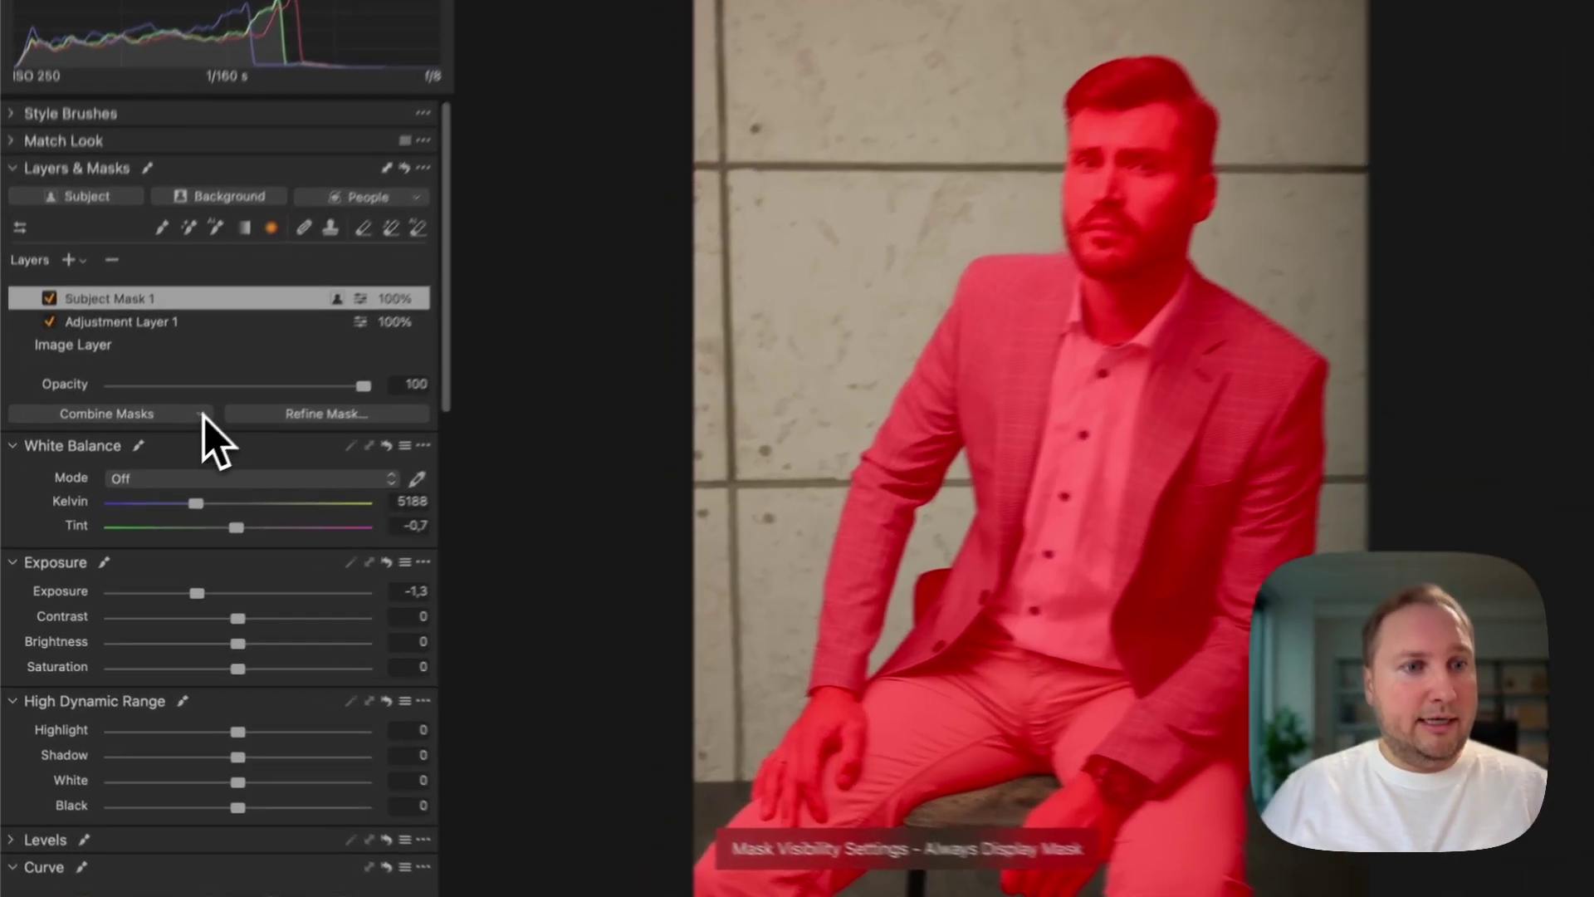
pyautogui.click(202, 415)
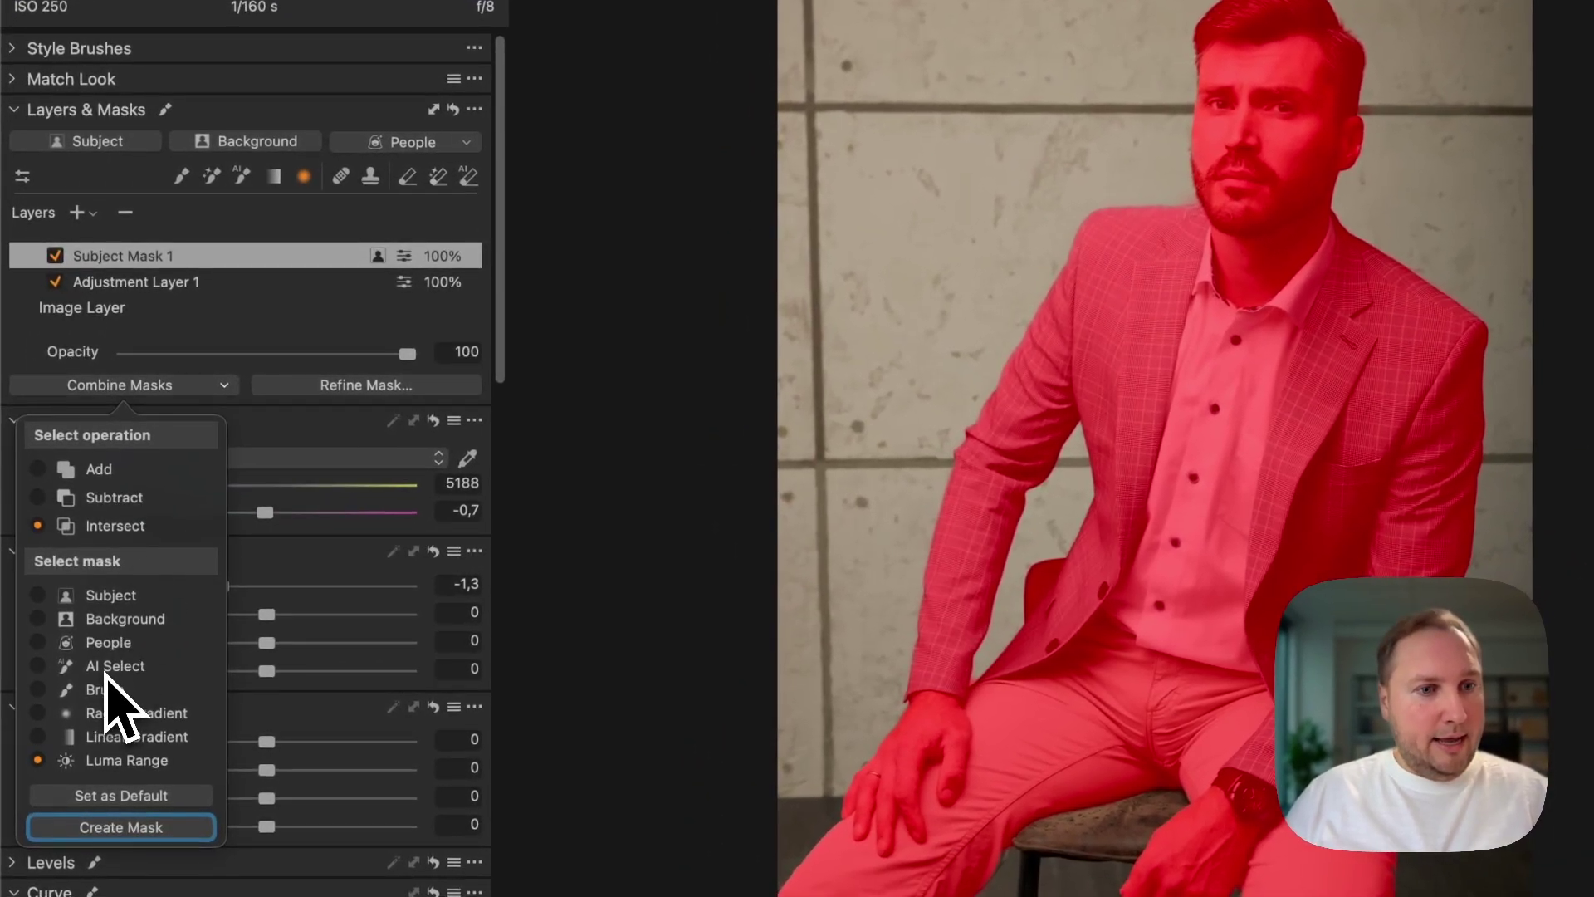
# Add an intersecting radial gradient to the subject mask and check its mask settings
pyautogui.click(106, 827)
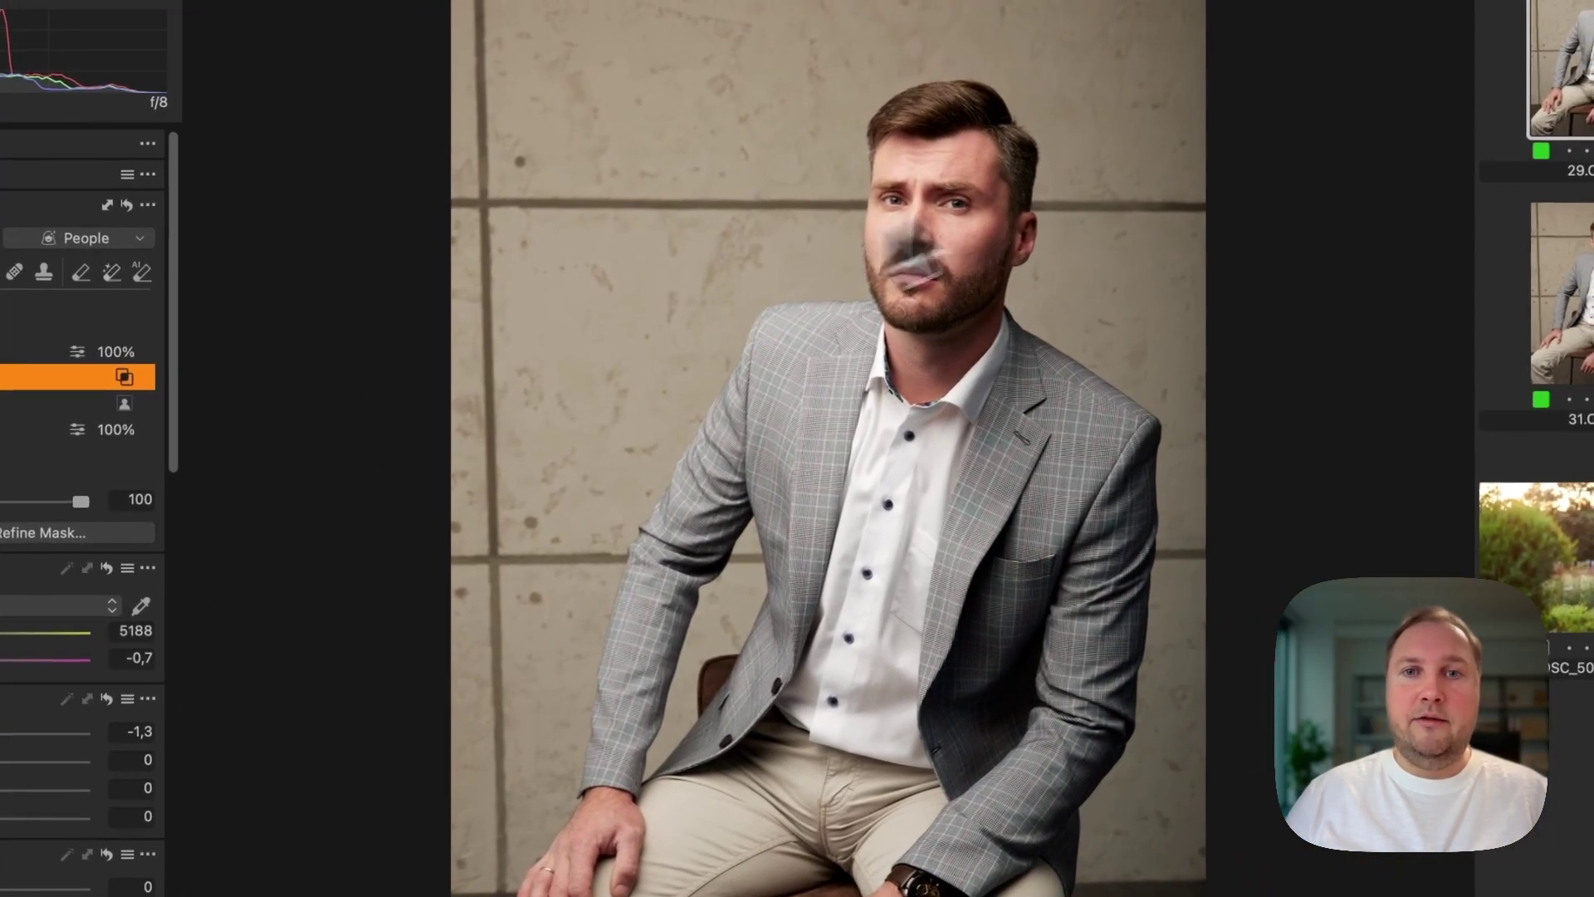
pyautogui.moveTo(753, 96); pyautogui.dragTo(1320, 635)
pyautogui.rightClick(824, 266)
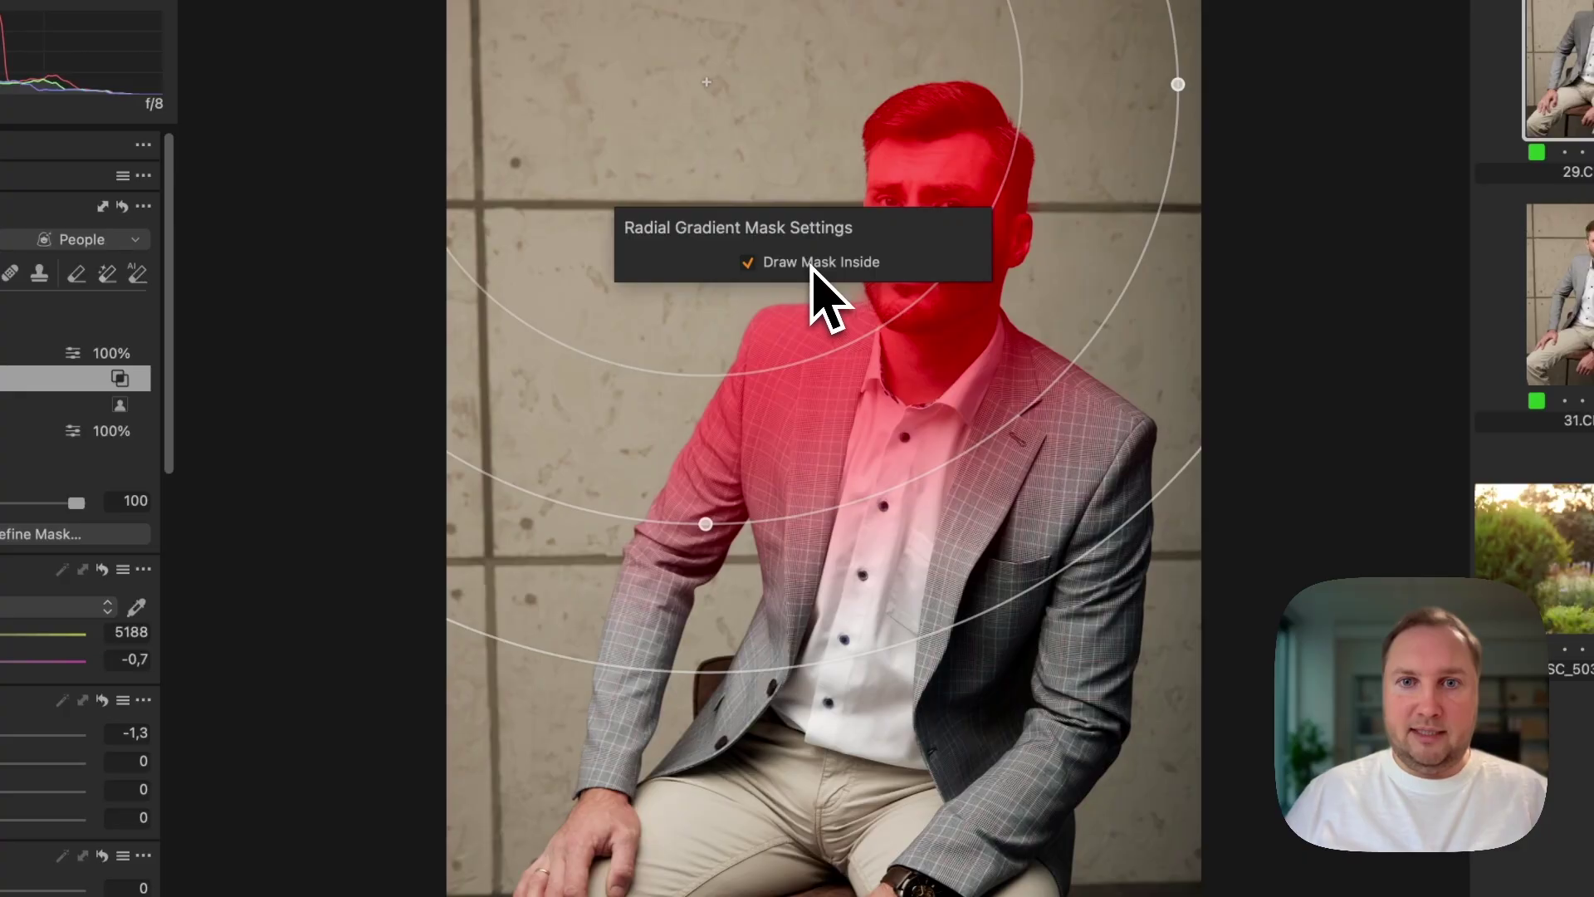
pyautogui.click(754, 338)
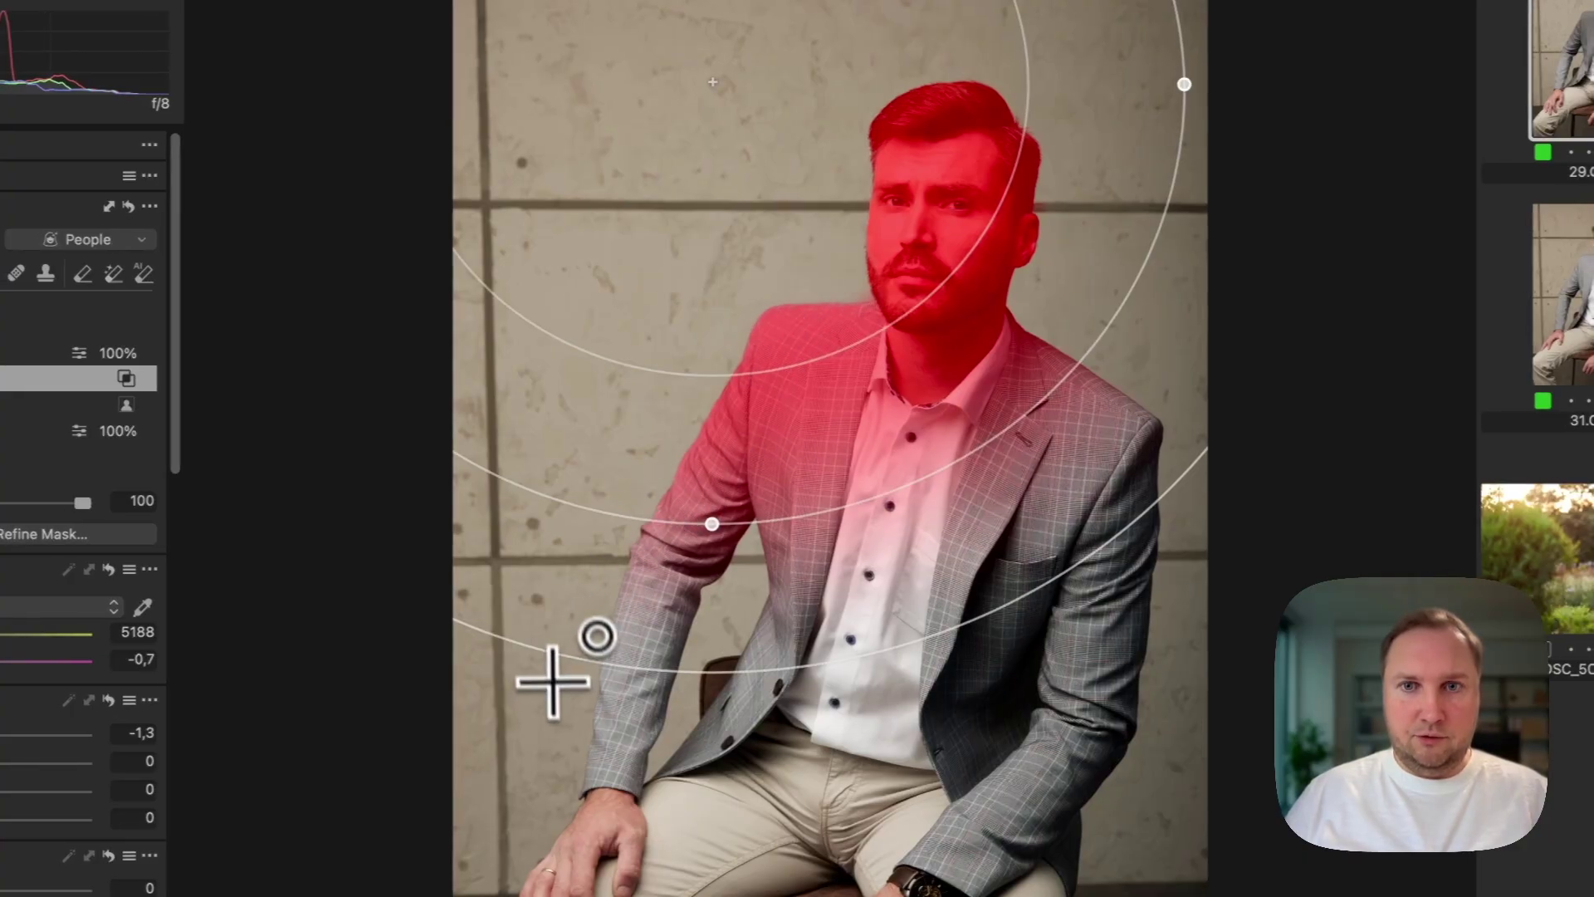
# Redraw the radial gradient and position it over the man's right side, off his face
pyautogui.moveTo(546, 708); pyautogui.dragTo(1170, 38)
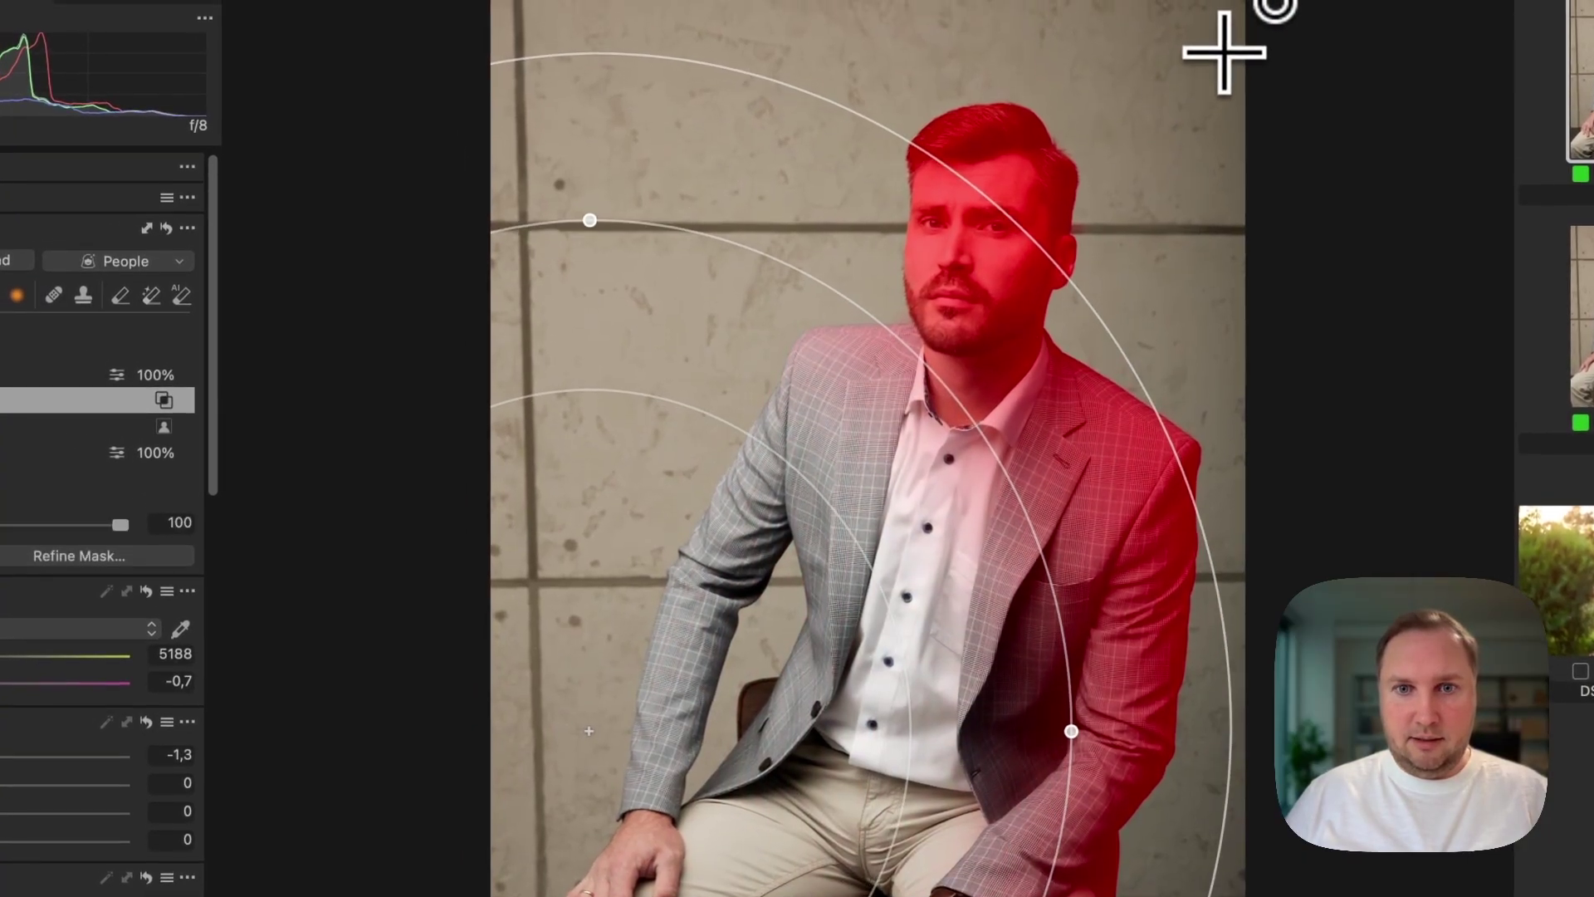
pyautogui.moveTo(731, 573); pyautogui.dragTo(597, 160)
pyautogui.moveTo(692, 335); pyautogui.dragTo(763, 406)
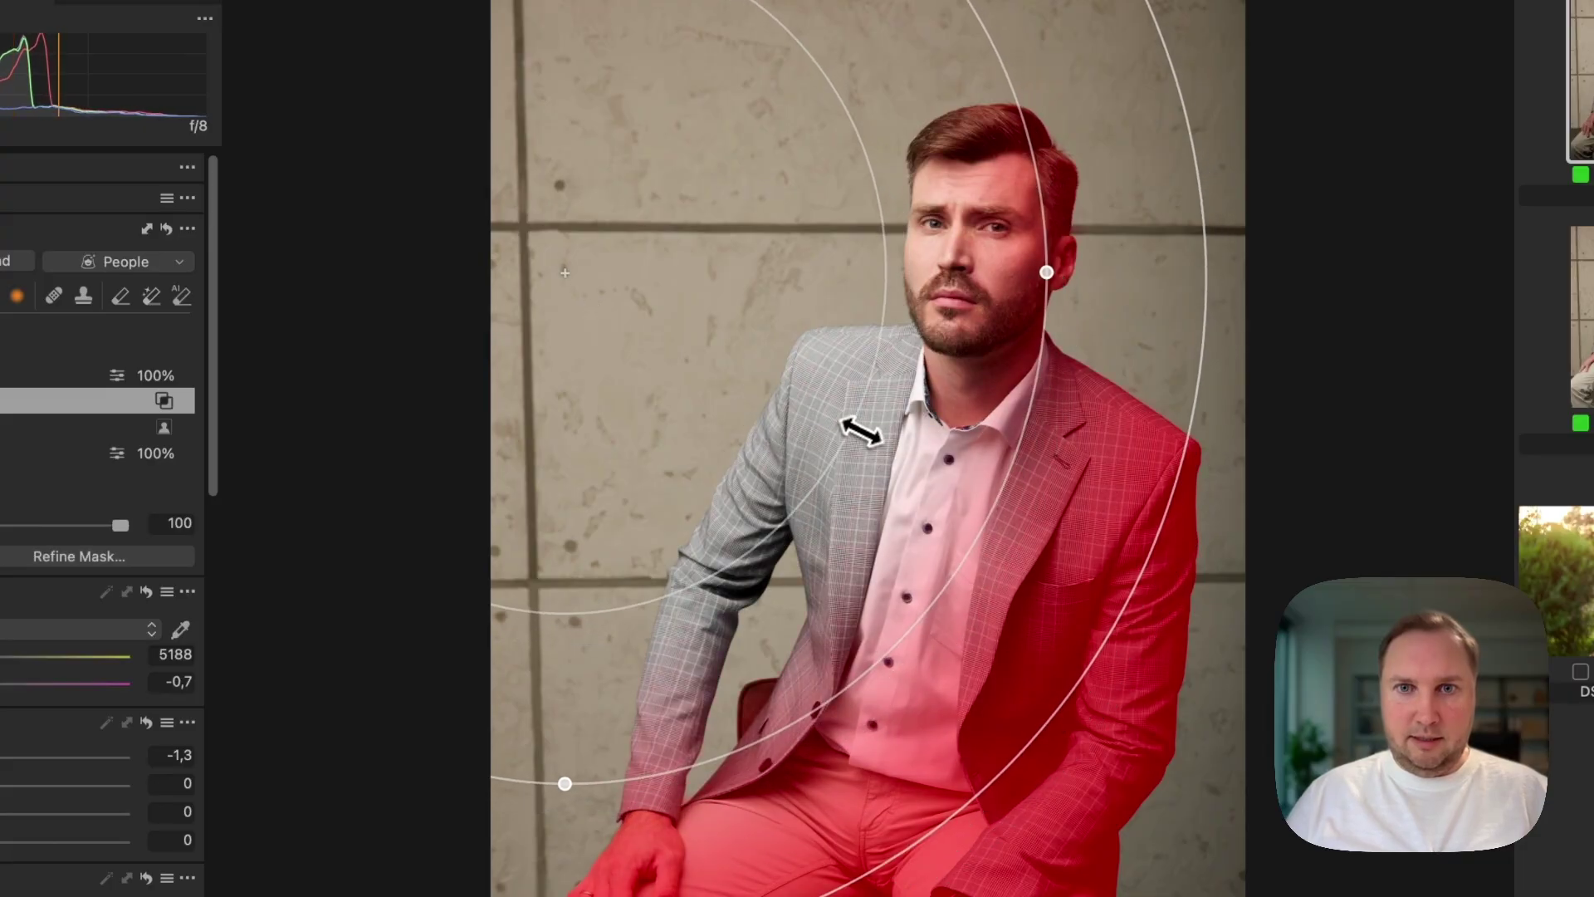
pyautogui.moveTo(857, 426); pyautogui.dragTo(739, 403)
pyautogui.moveTo(594, 328); pyautogui.dragTo(686, 351)
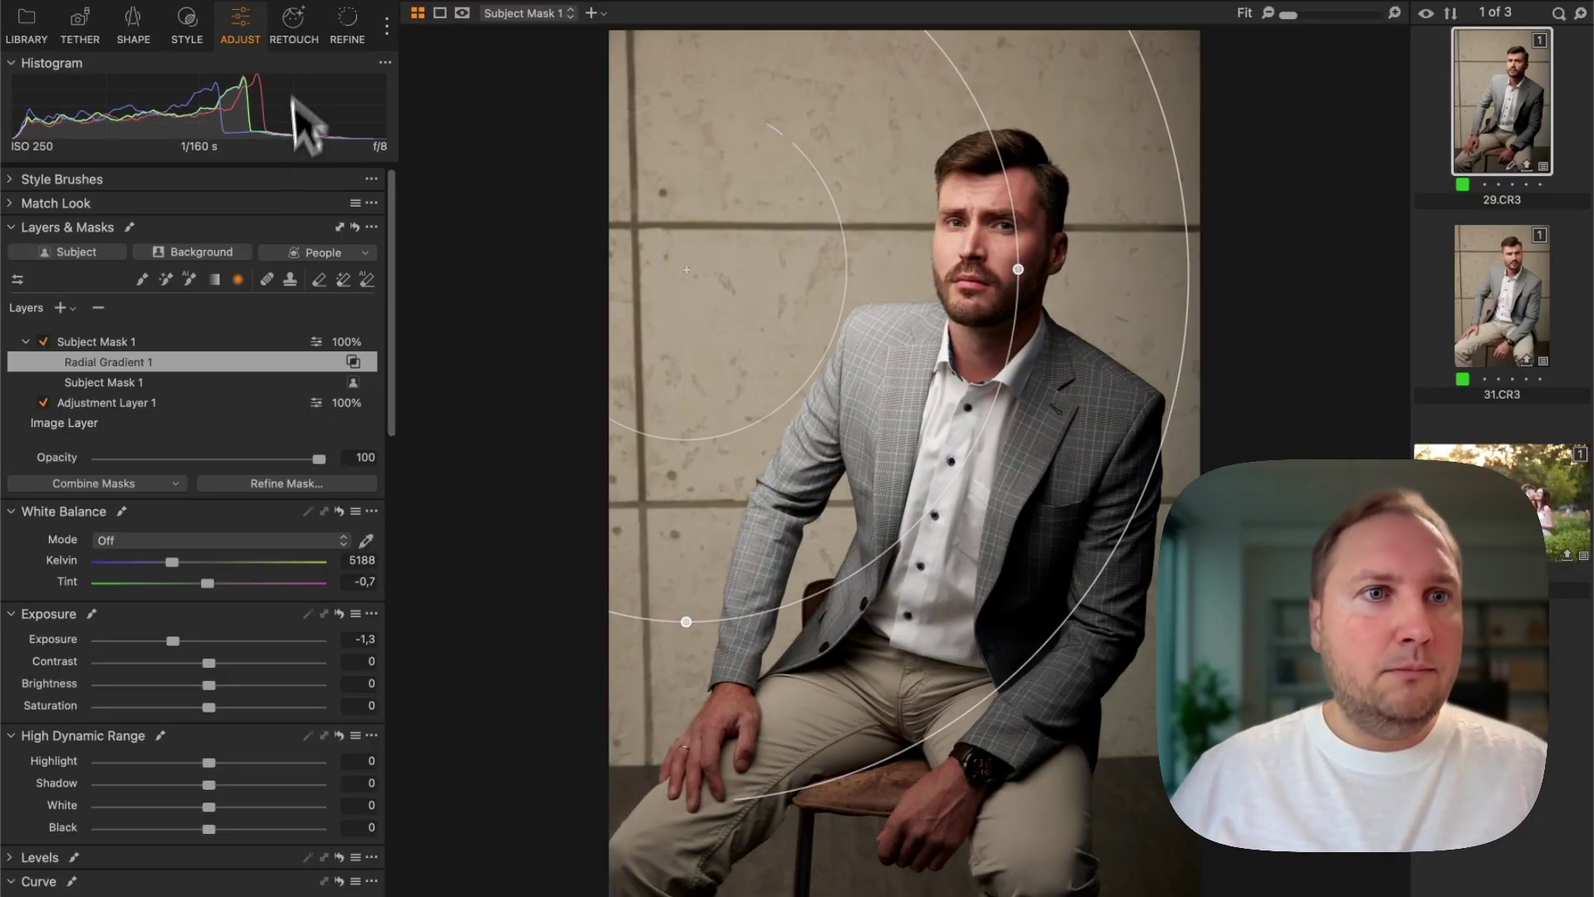
# Copy 29.CR3's adjustments without Exposure and paste them onto 31.CR3
pyautogui.click(200, 25)
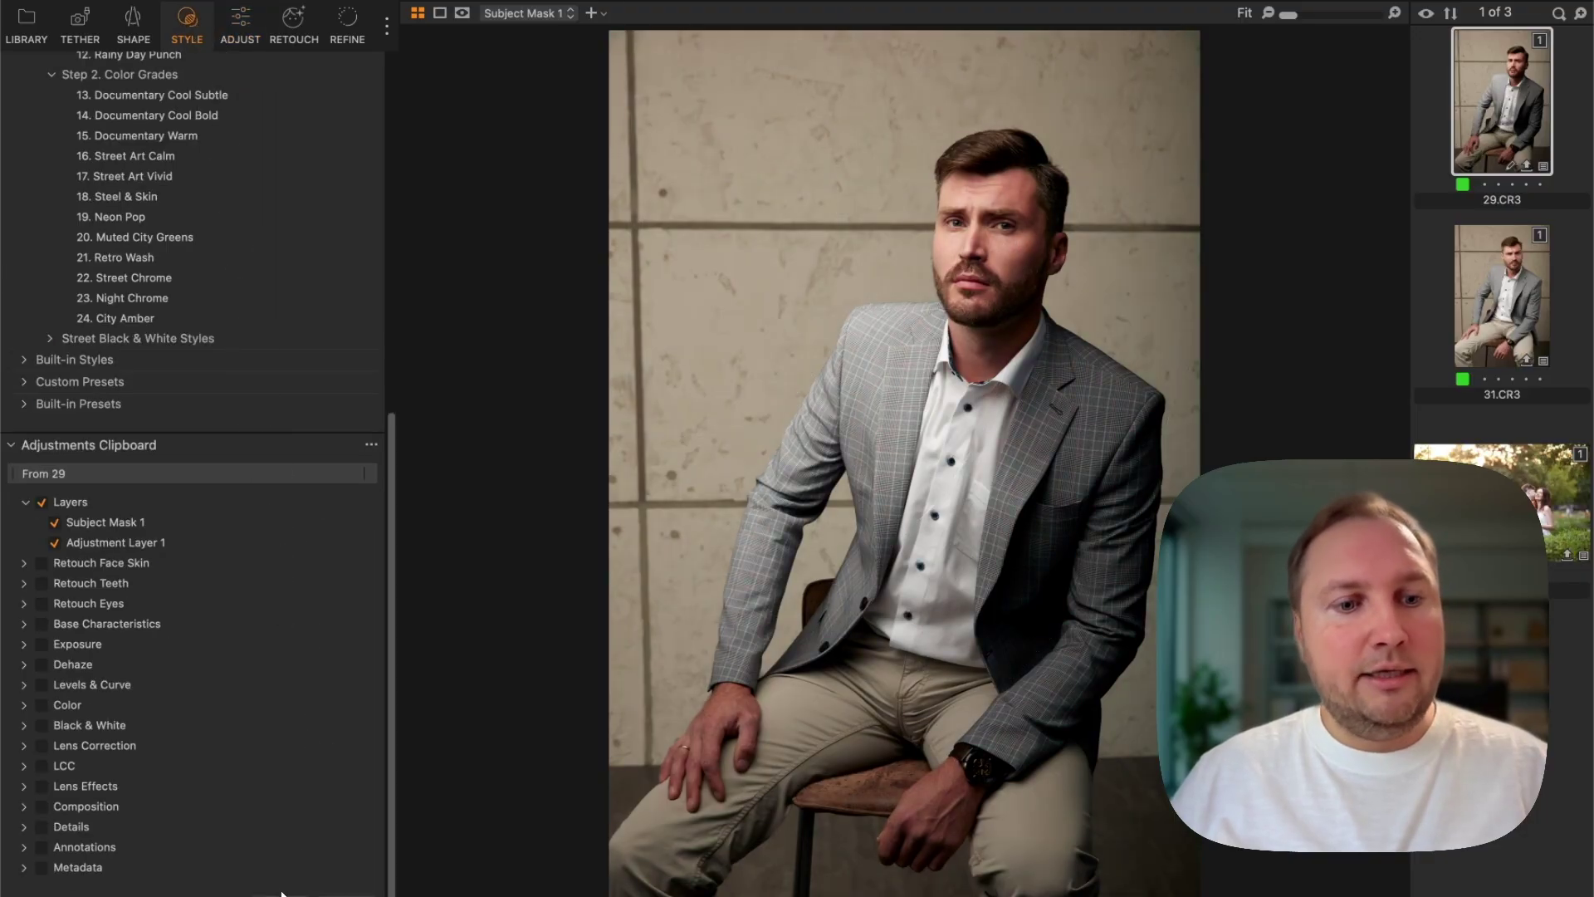
pyautogui.press('super+shift+c')
pyautogui.click(41, 645)
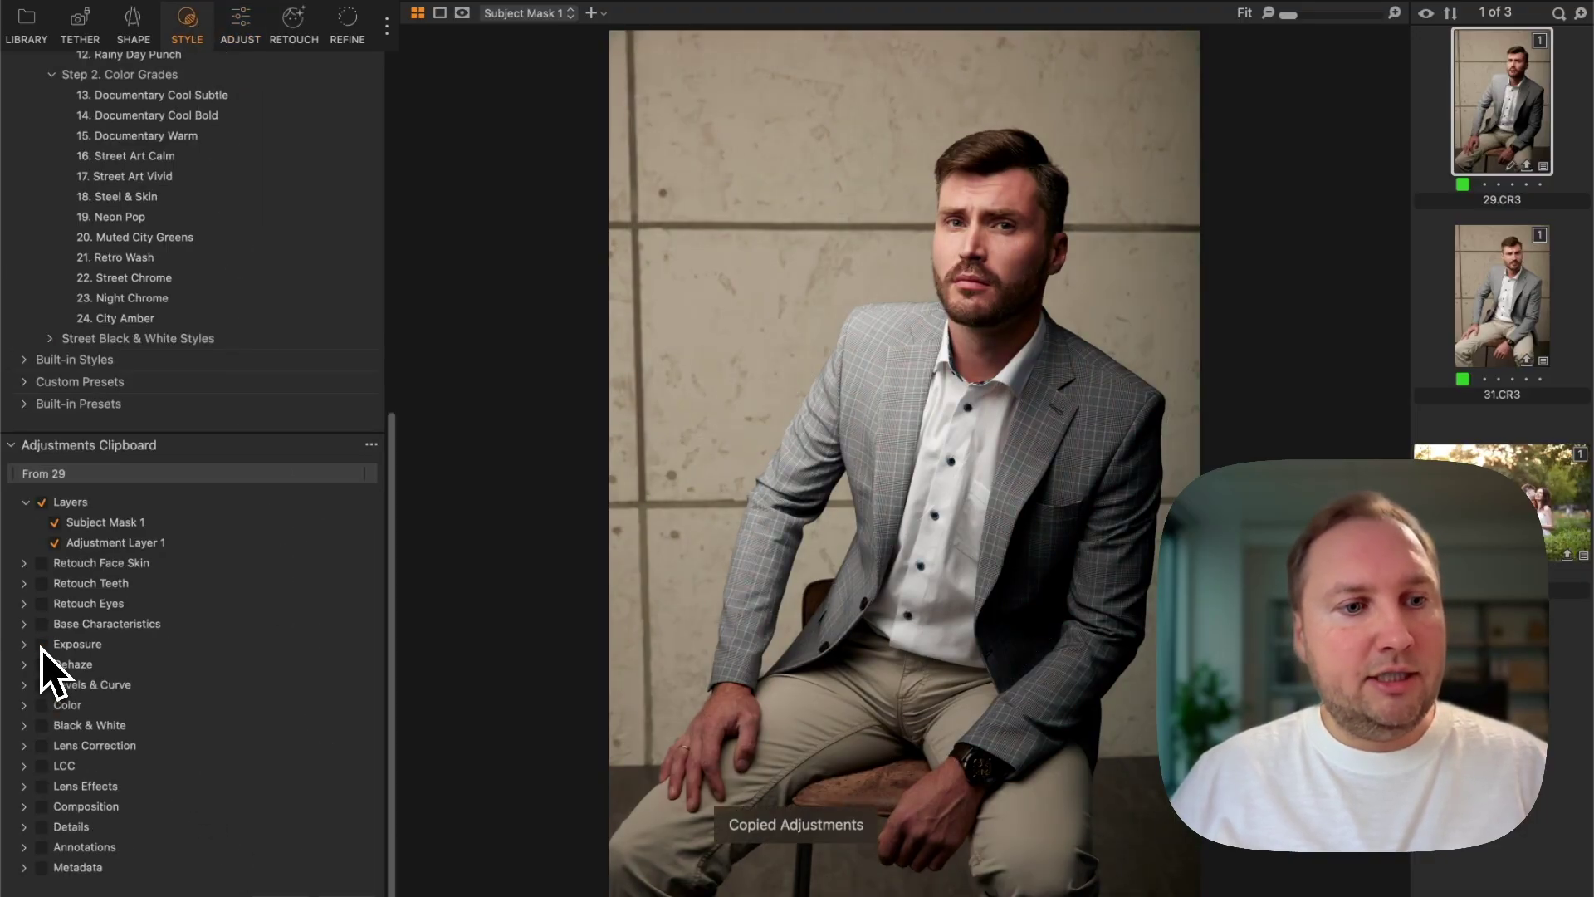
pyautogui.click(1497, 309)
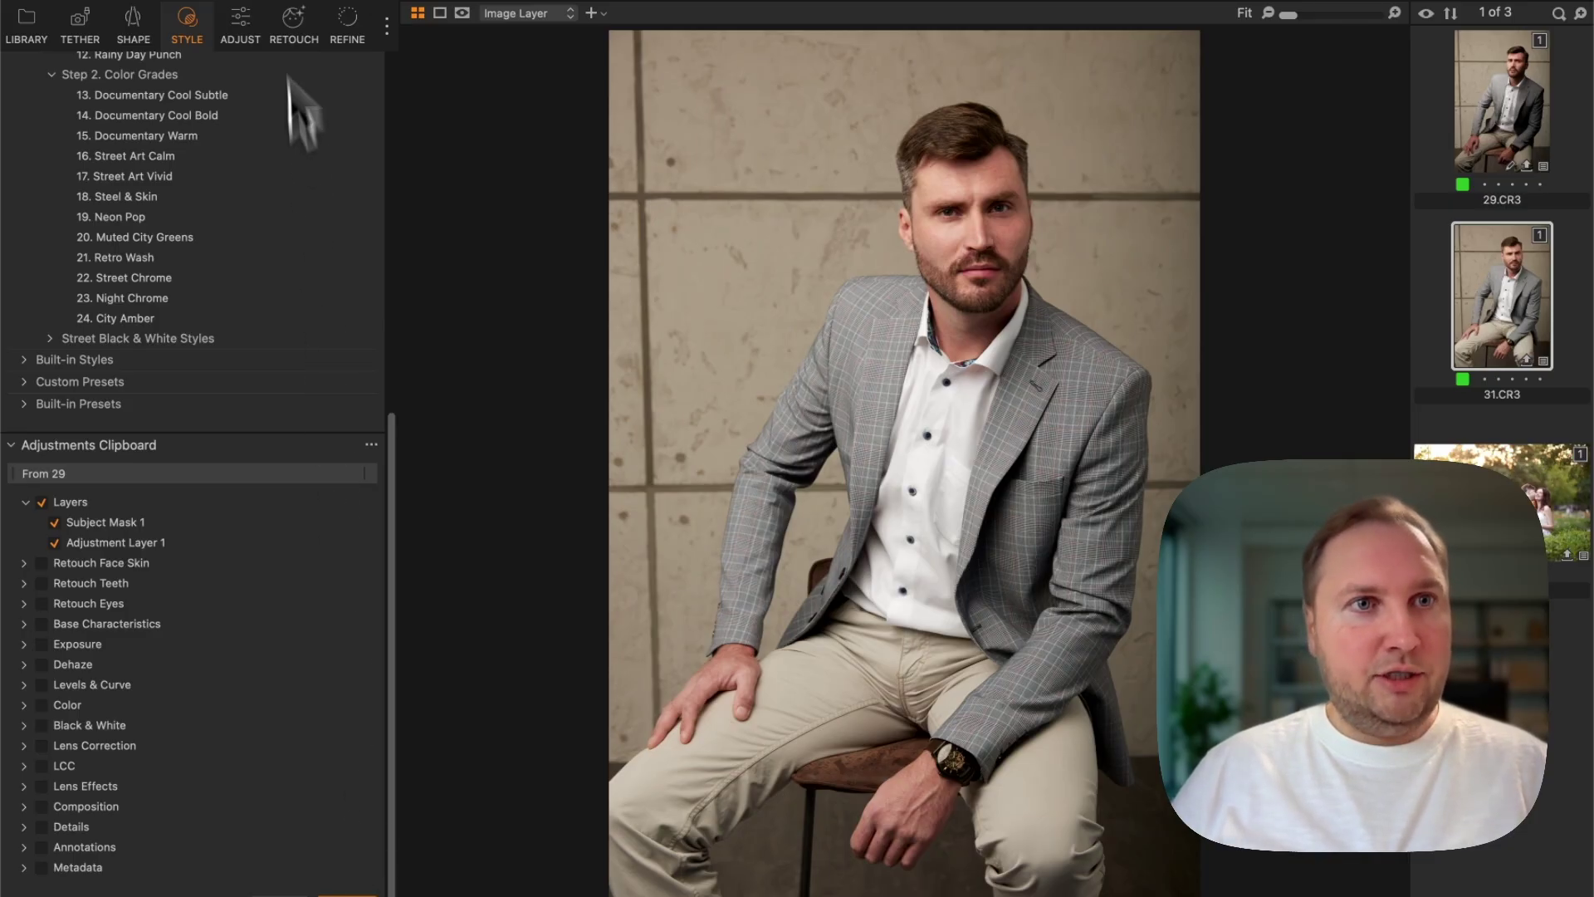
pyautogui.press('super+shift+v')
# Inspect the pasted Adjustment Layer 1 and Subject Mask 1 parts, including Radial Gradient 1
pyautogui.click(238, 32)
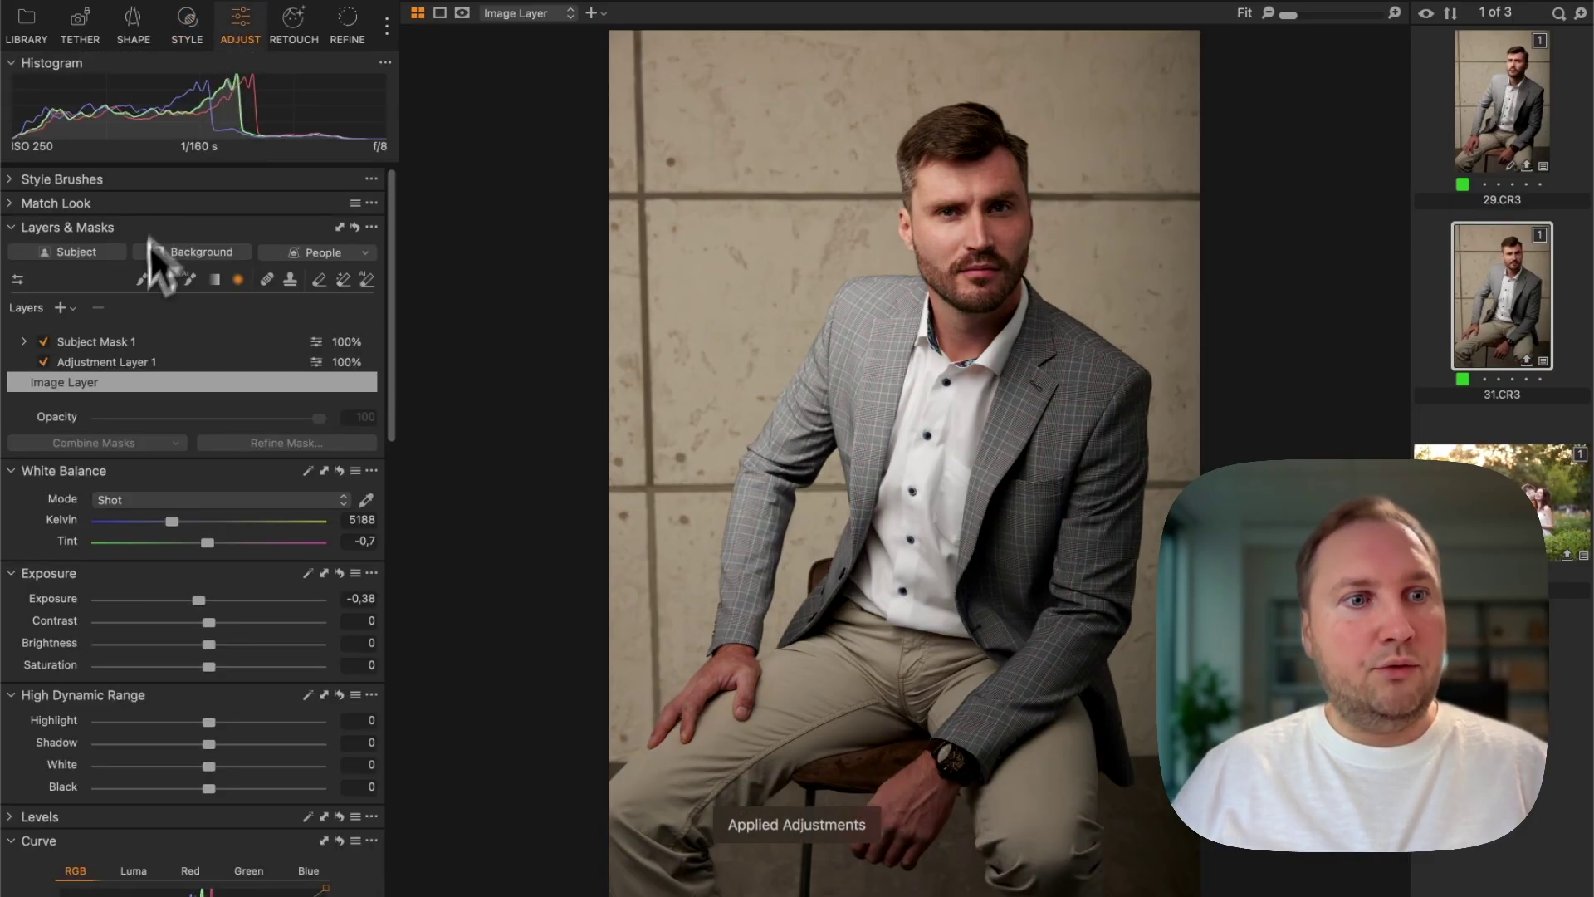
pyautogui.click(117, 365)
pyautogui.click(44, 342)
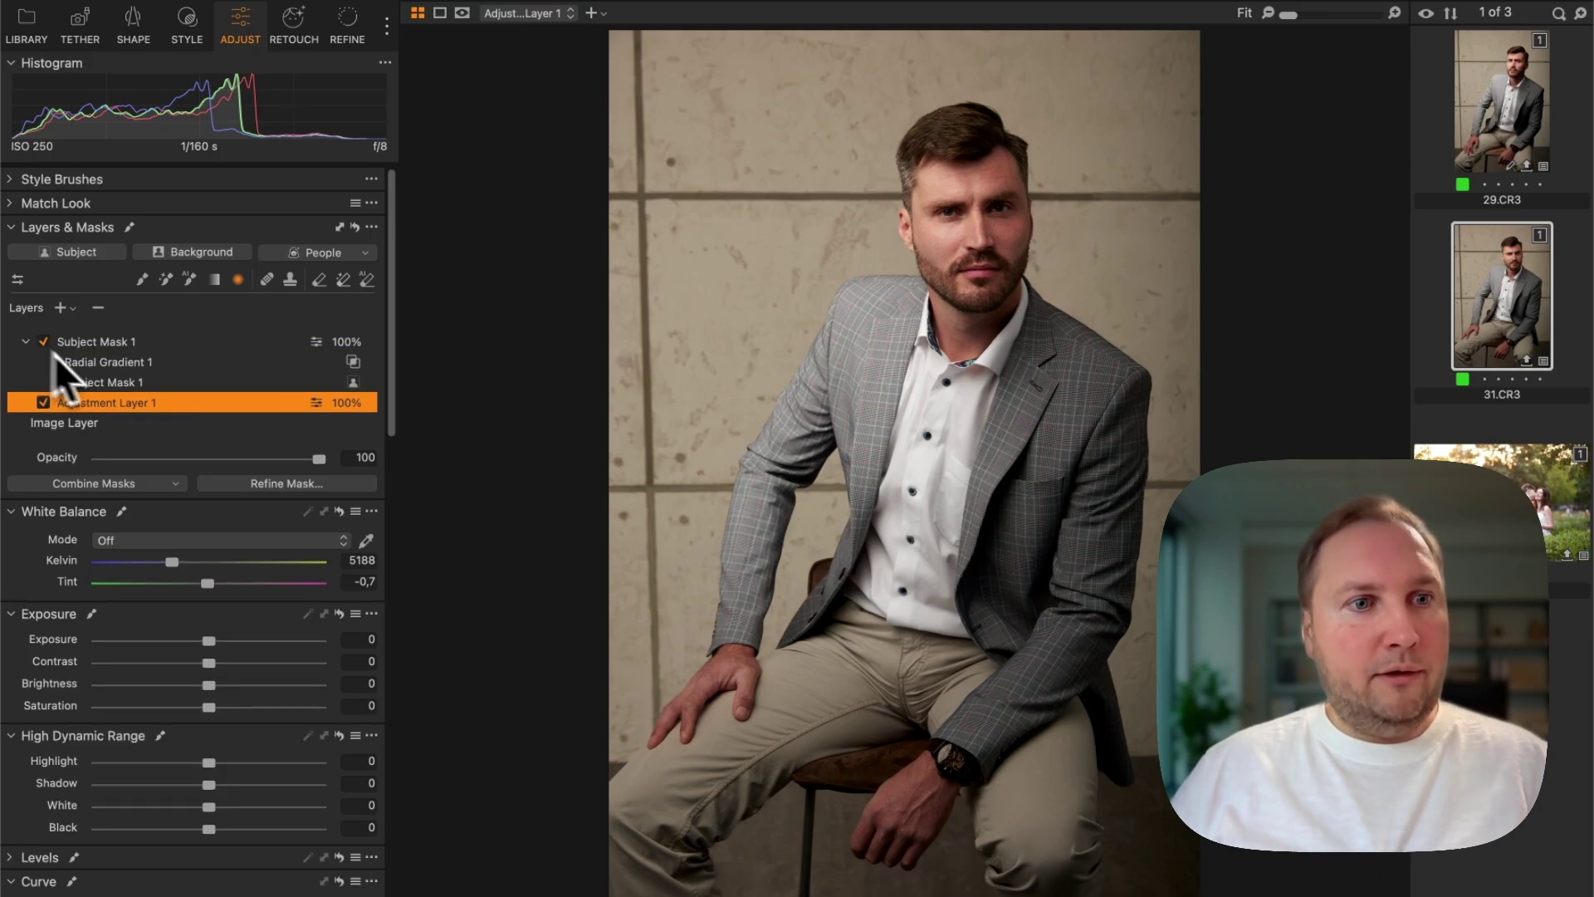
pyautogui.click(112, 382)
pyautogui.press('m')
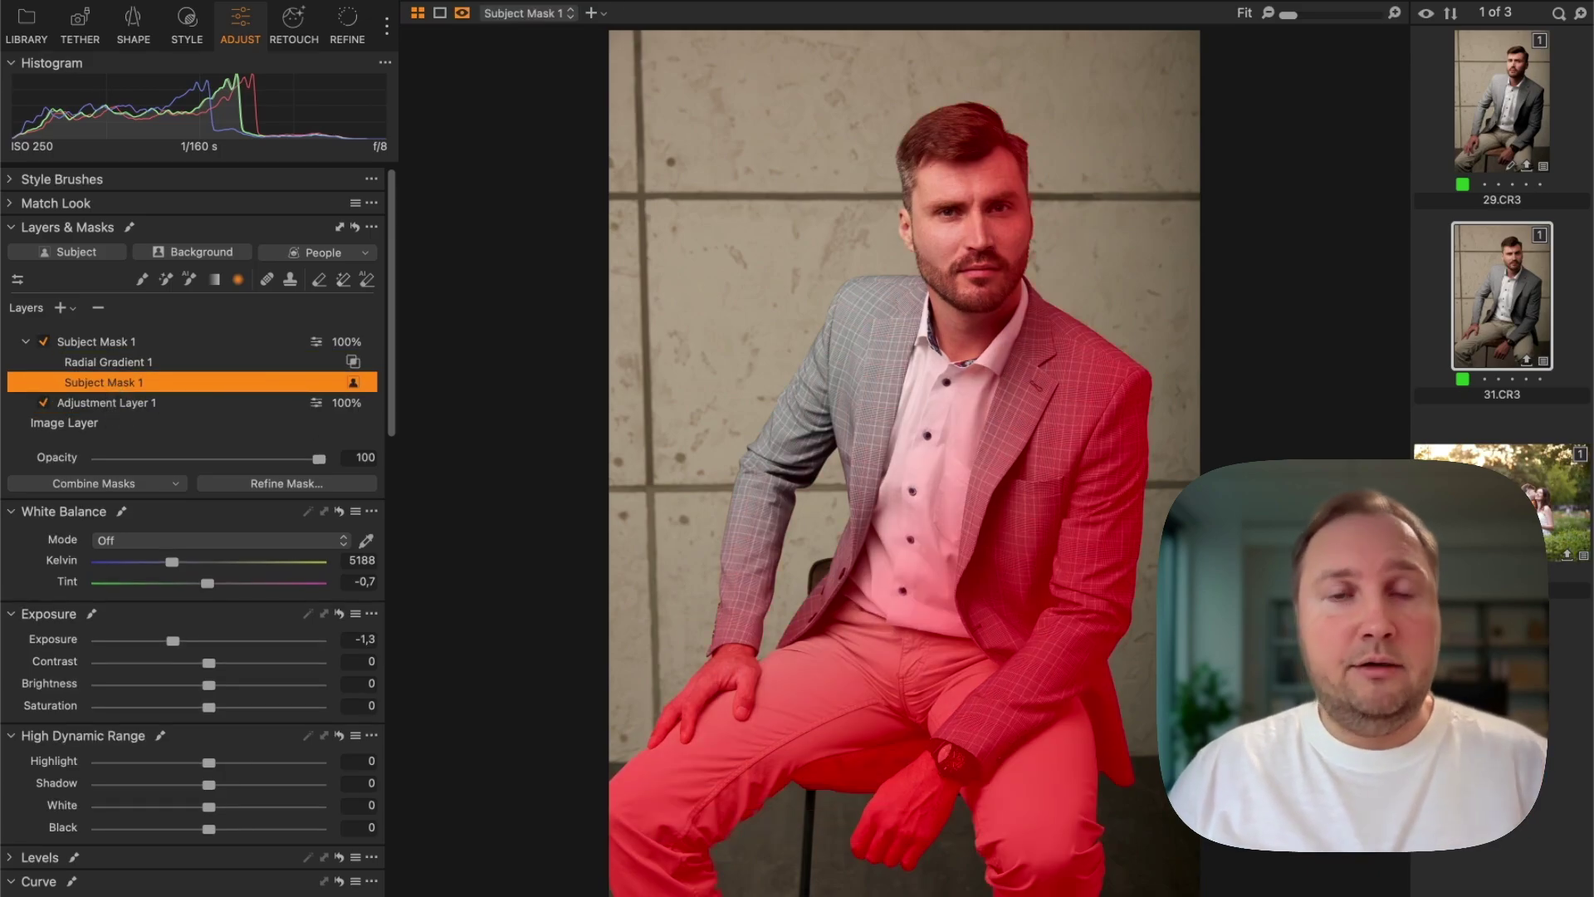
pyautogui.click(143, 364)
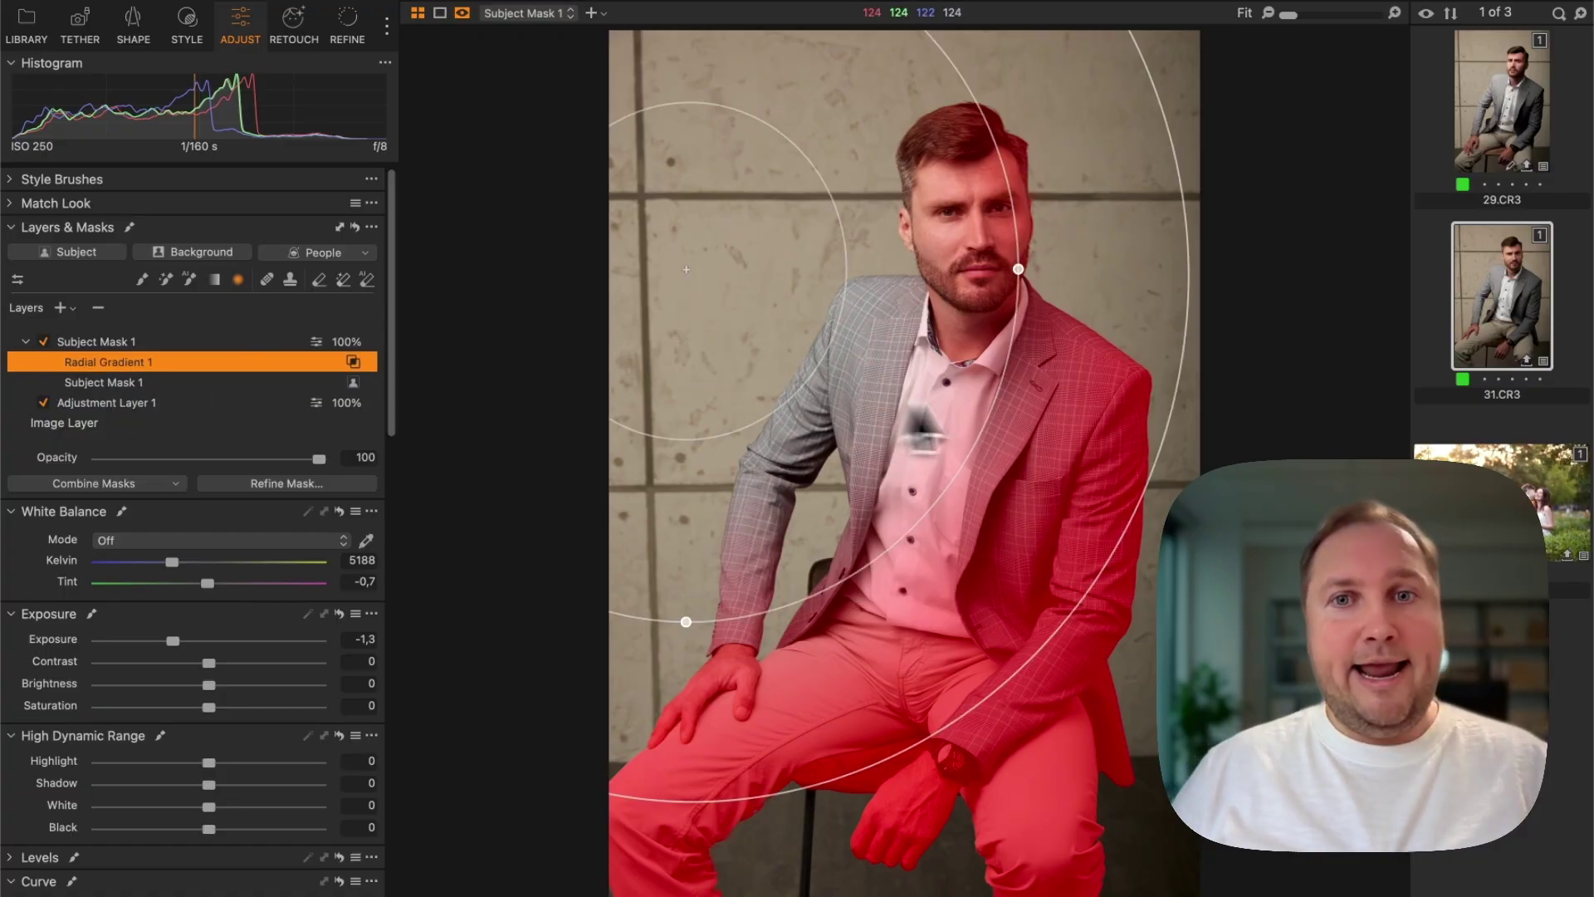
pyautogui.press('m')
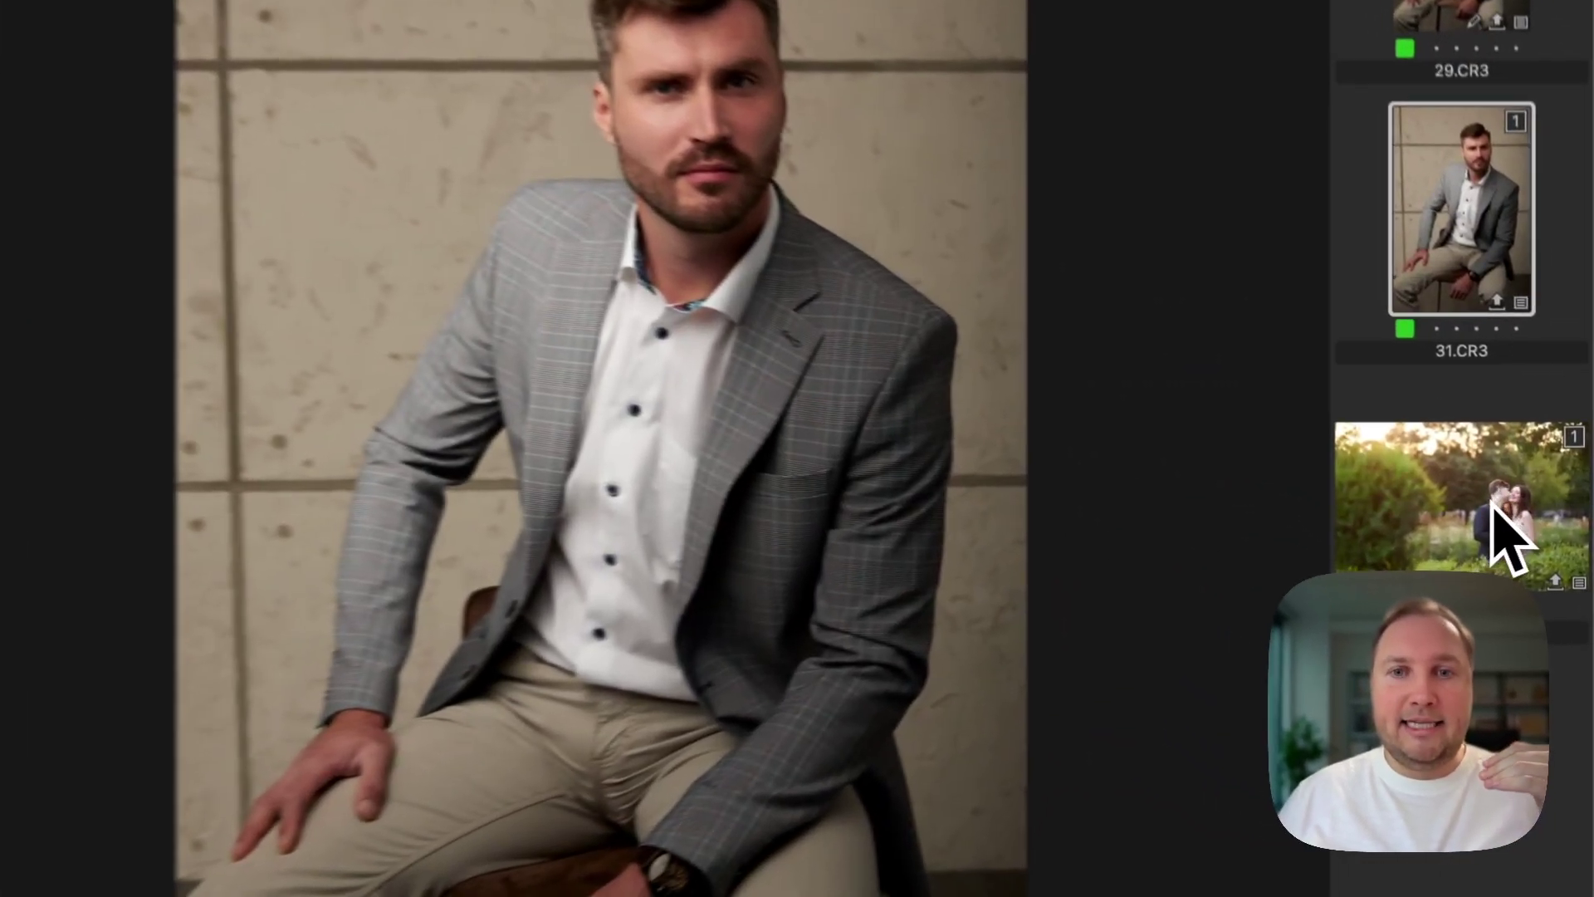
# Create a Background mask on the couple photo, intersected with an inside-drawn radial gradient
pyautogui.click(1528, 527)
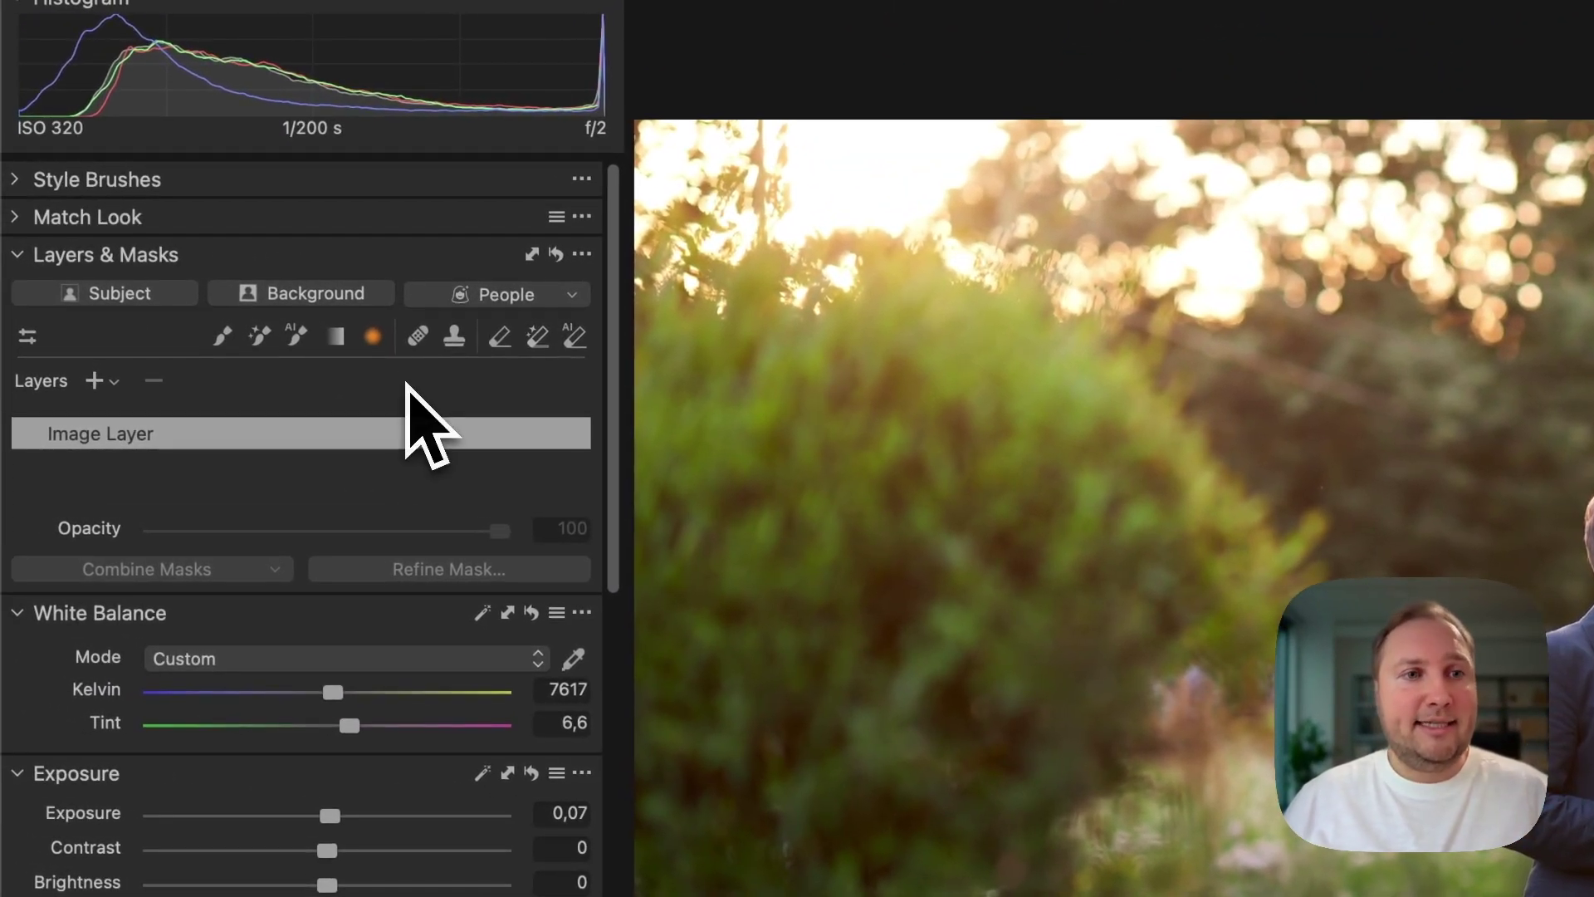
pyautogui.click(314, 297)
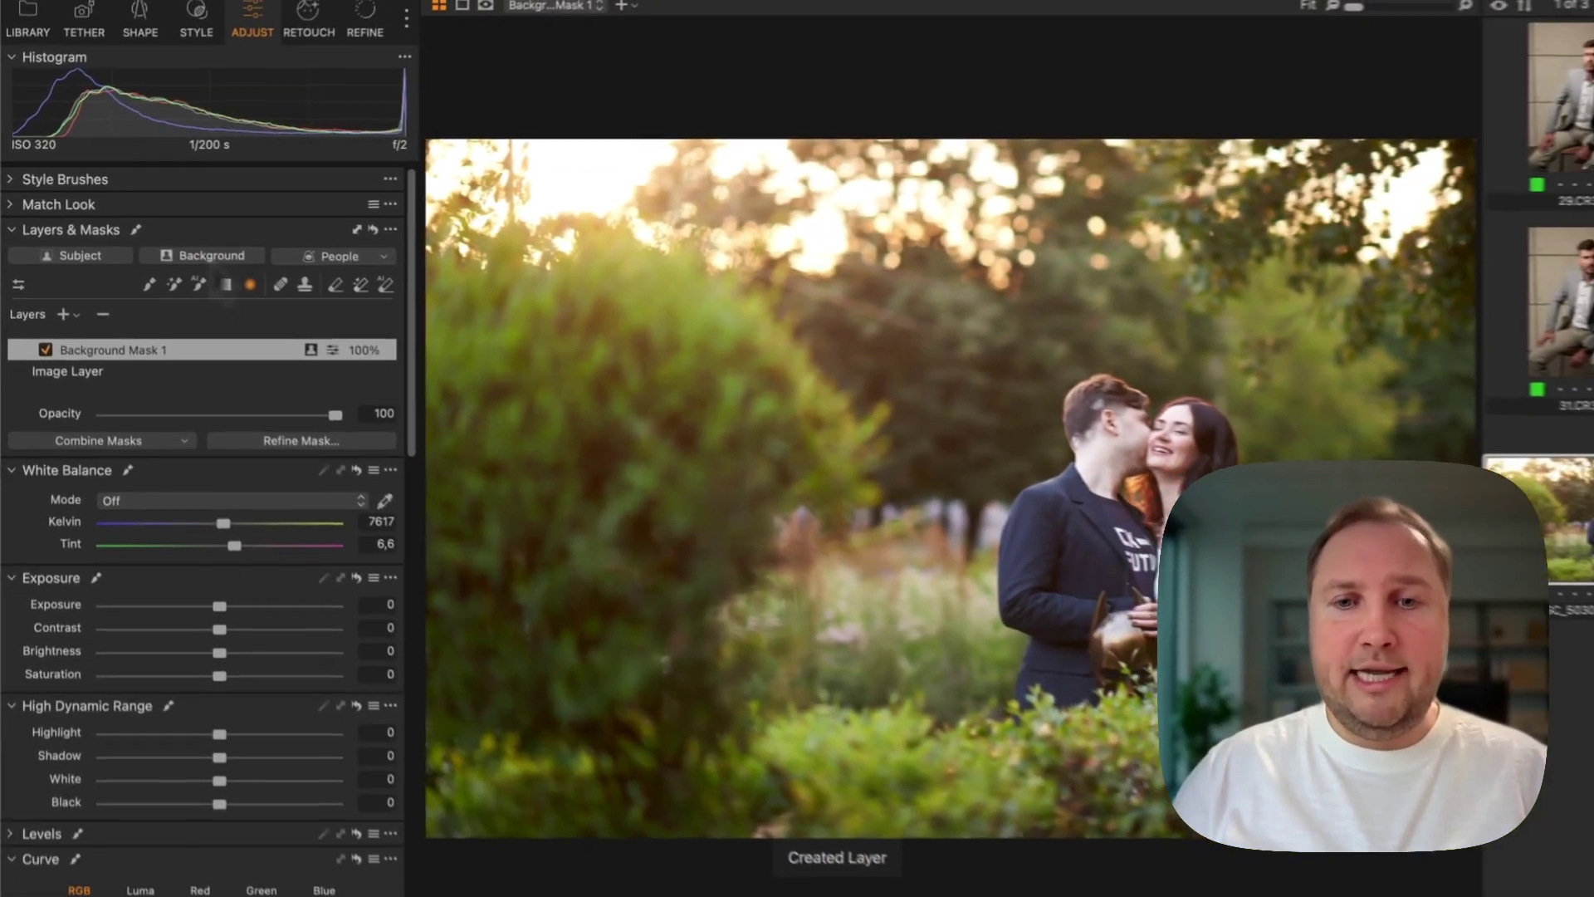
pyautogui.press('m')
pyautogui.press('m')
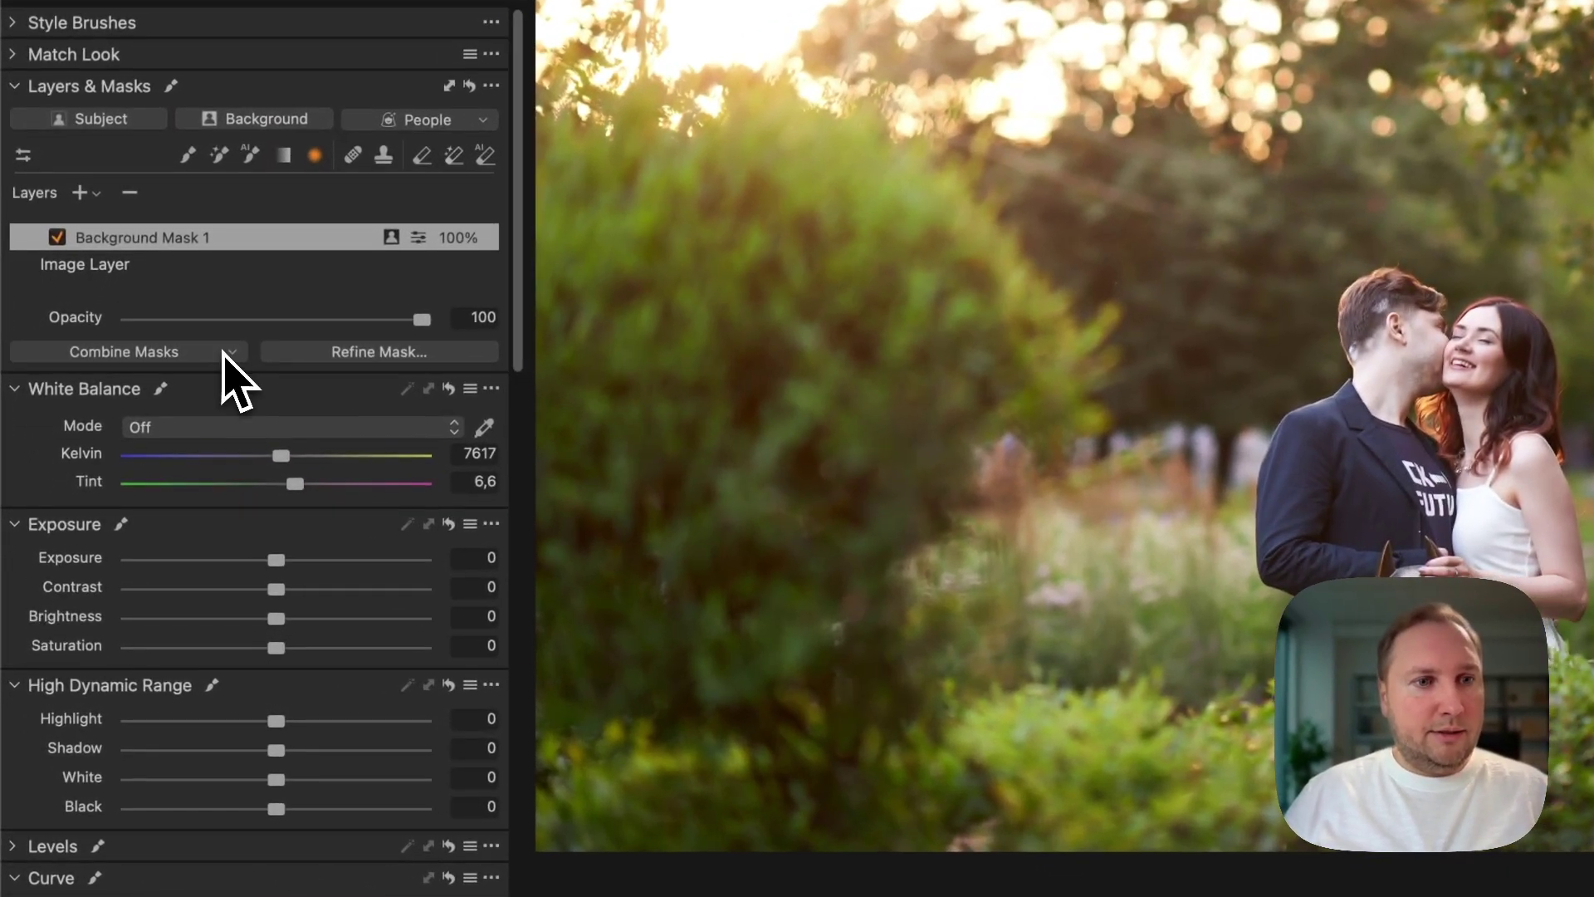
pyautogui.click(175, 427)
pyautogui.click(136, 692)
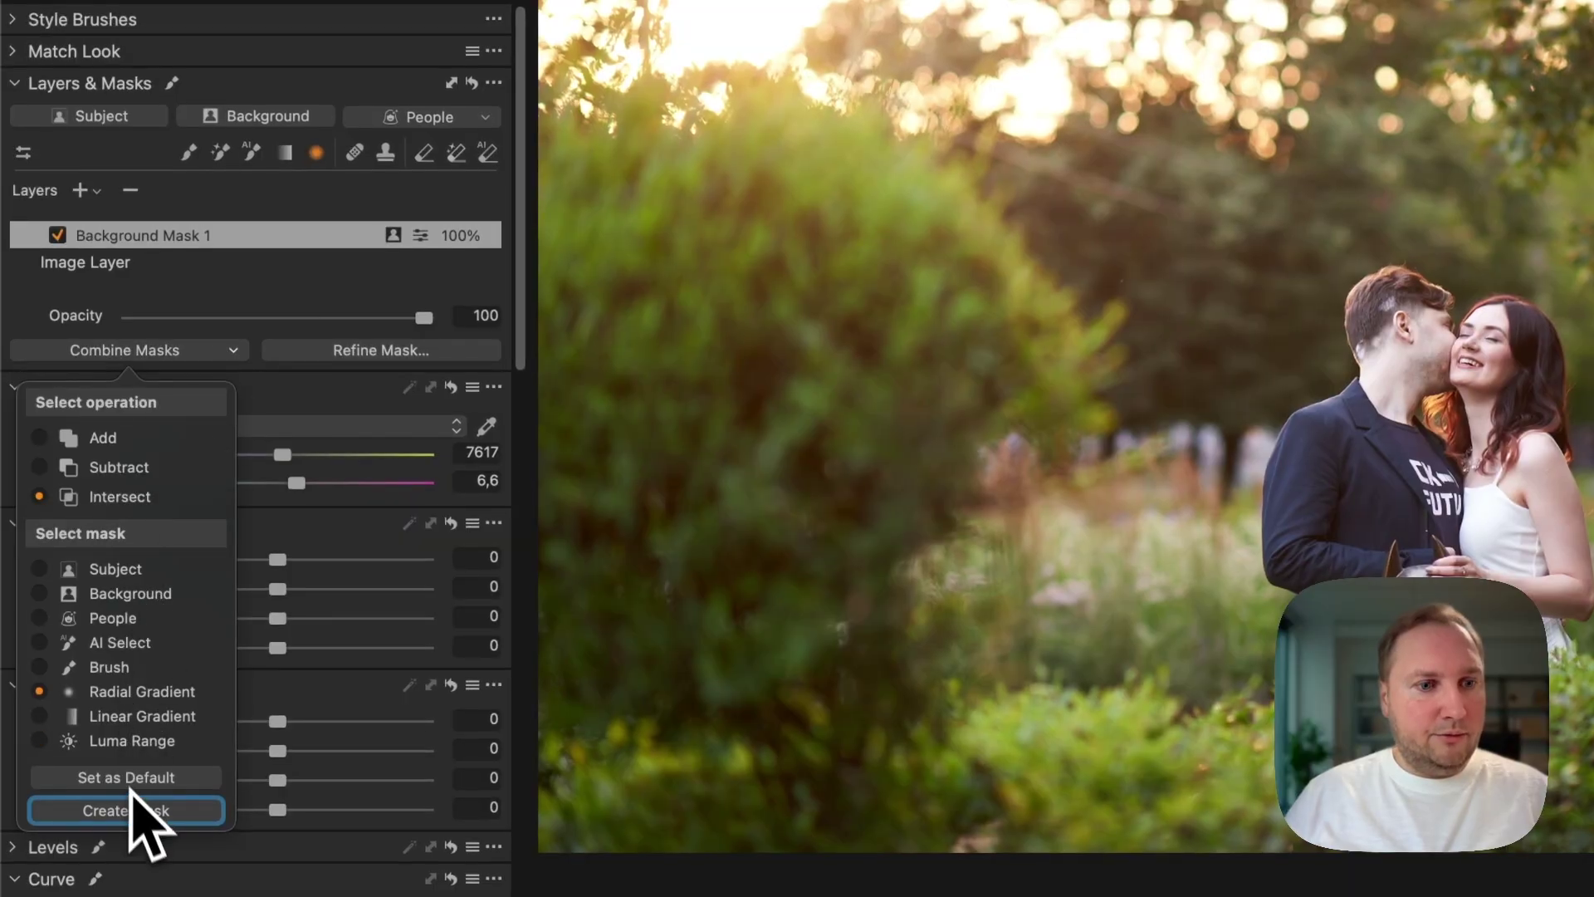
pyautogui.click(135, 812)
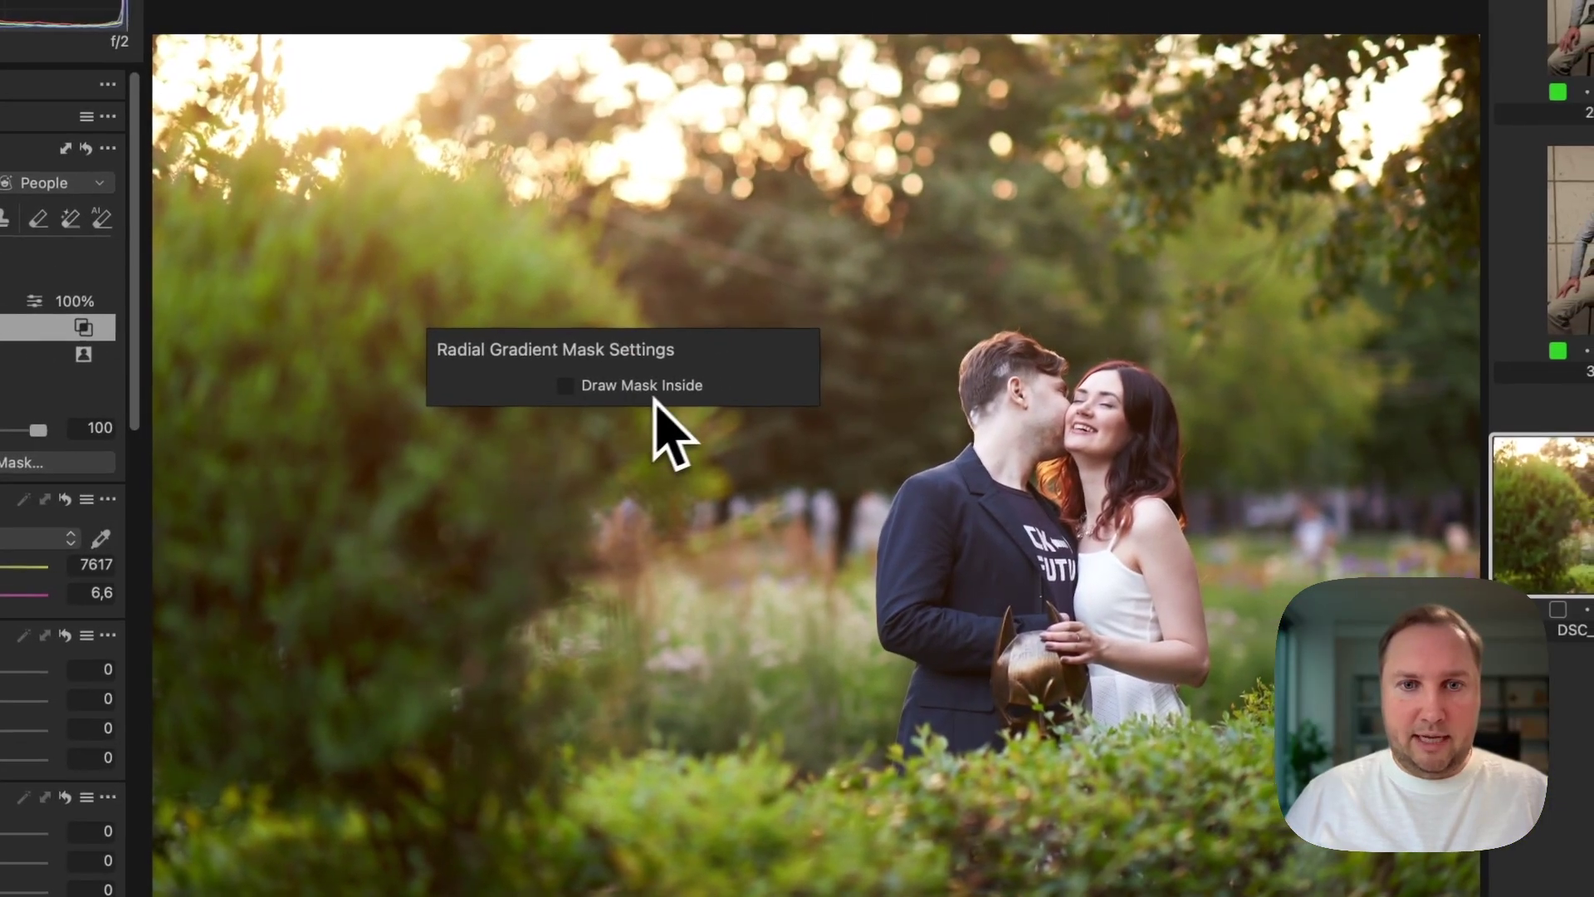
pyautogui.click(642, 390)
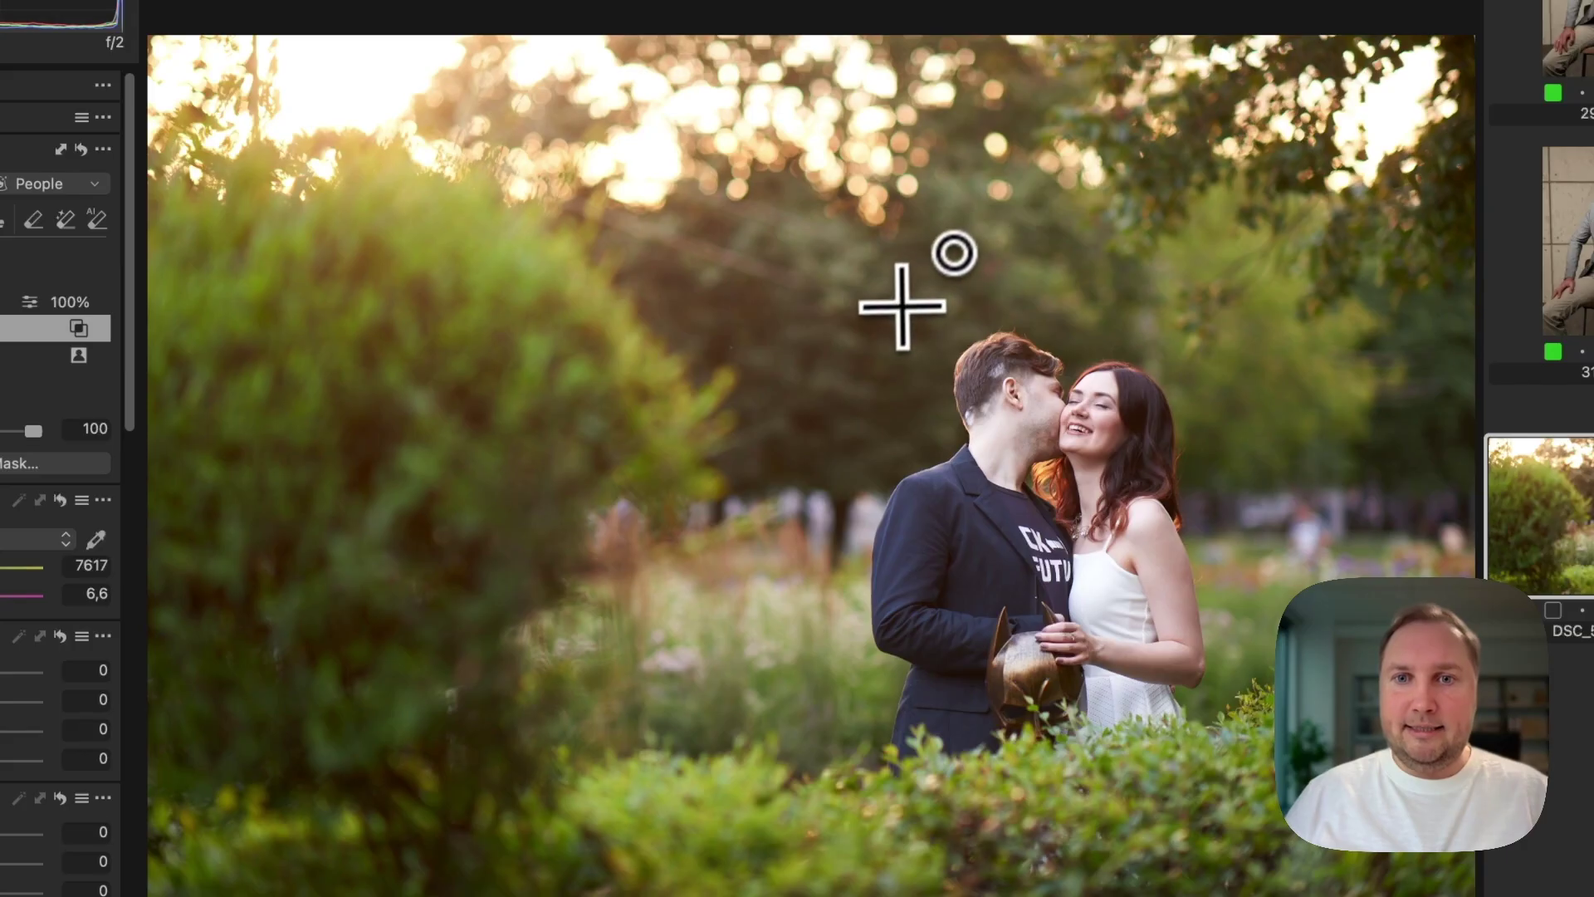
# Draw the radial gradient around the couple and lower the masked background's exposure
pyautogui.moveTo(885, 318)
pyautogui.mouseDown()
pyautogui.moveTo(1249, 581)
pyautogui.moveTo(1425, 832)
pyautogui.mouseUp()
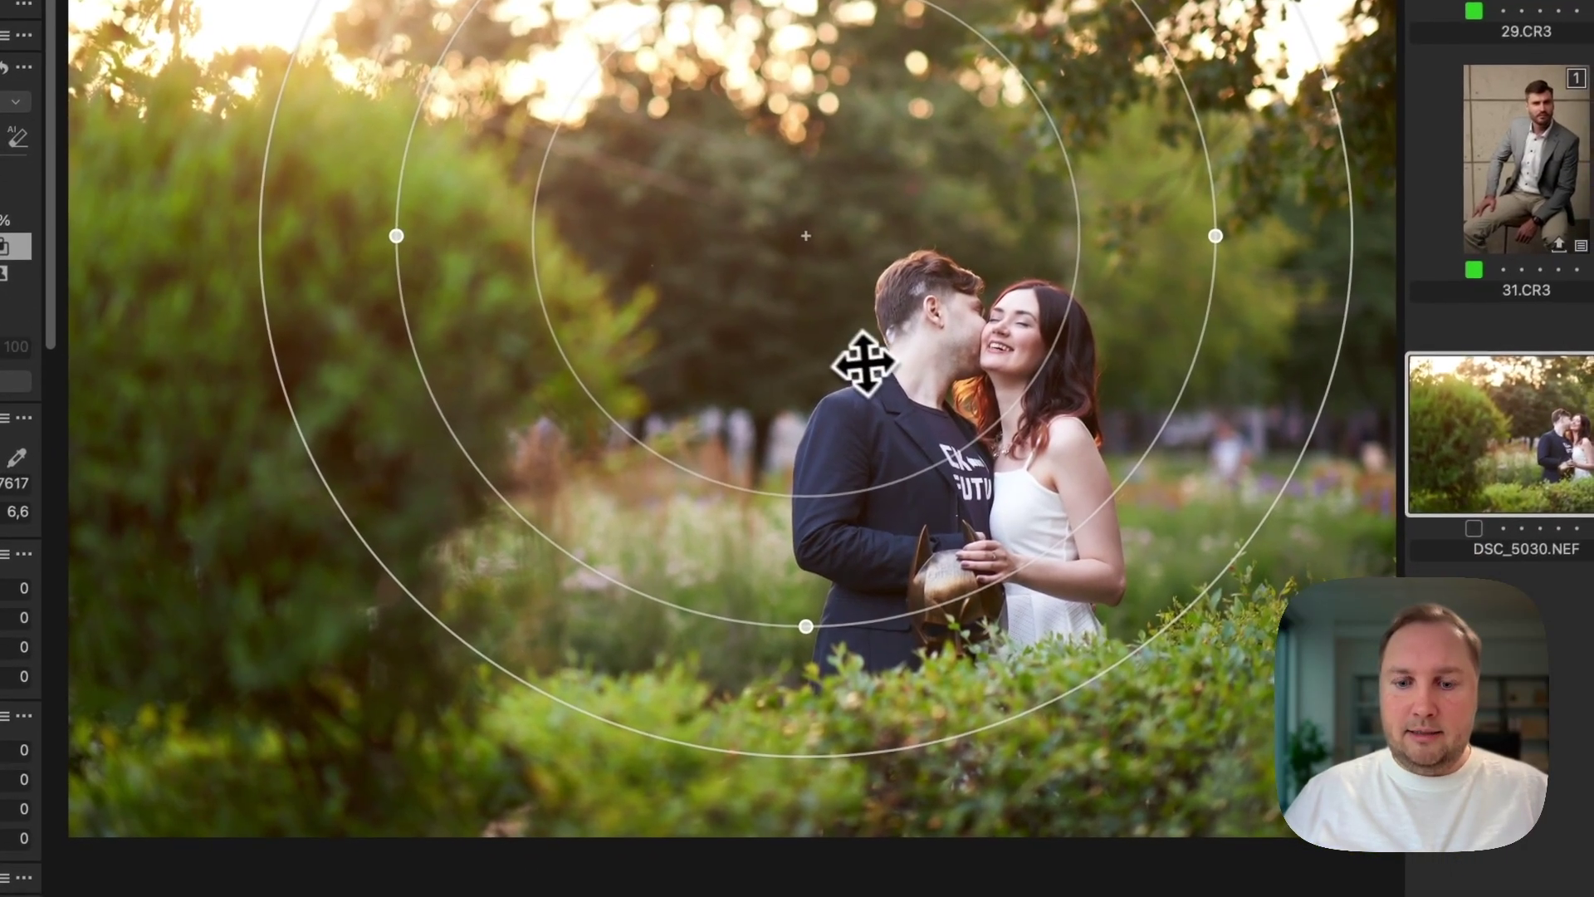
pyautogui.moveTo(938, 442); pyautogui.dragTo(1084, 648)
pyautogui.moveTo(961, 559); pyautogui.dragTo(893, 594)
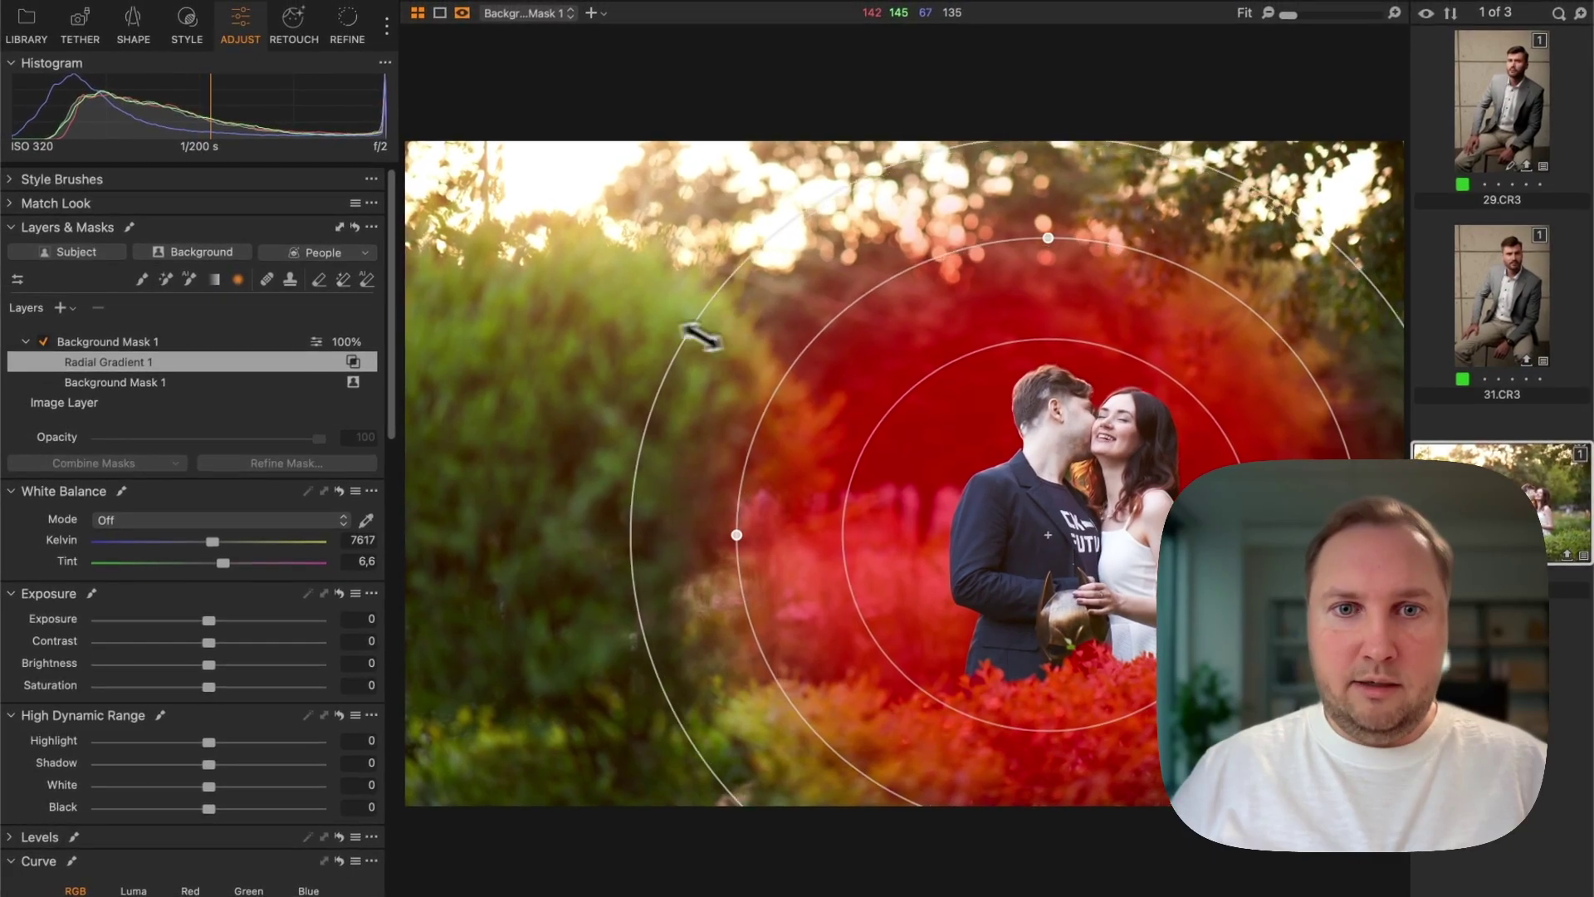
pyautogui.moveTo(700, 338); pyautogui.dragTo(538, 316)
pyautogui.press('m')
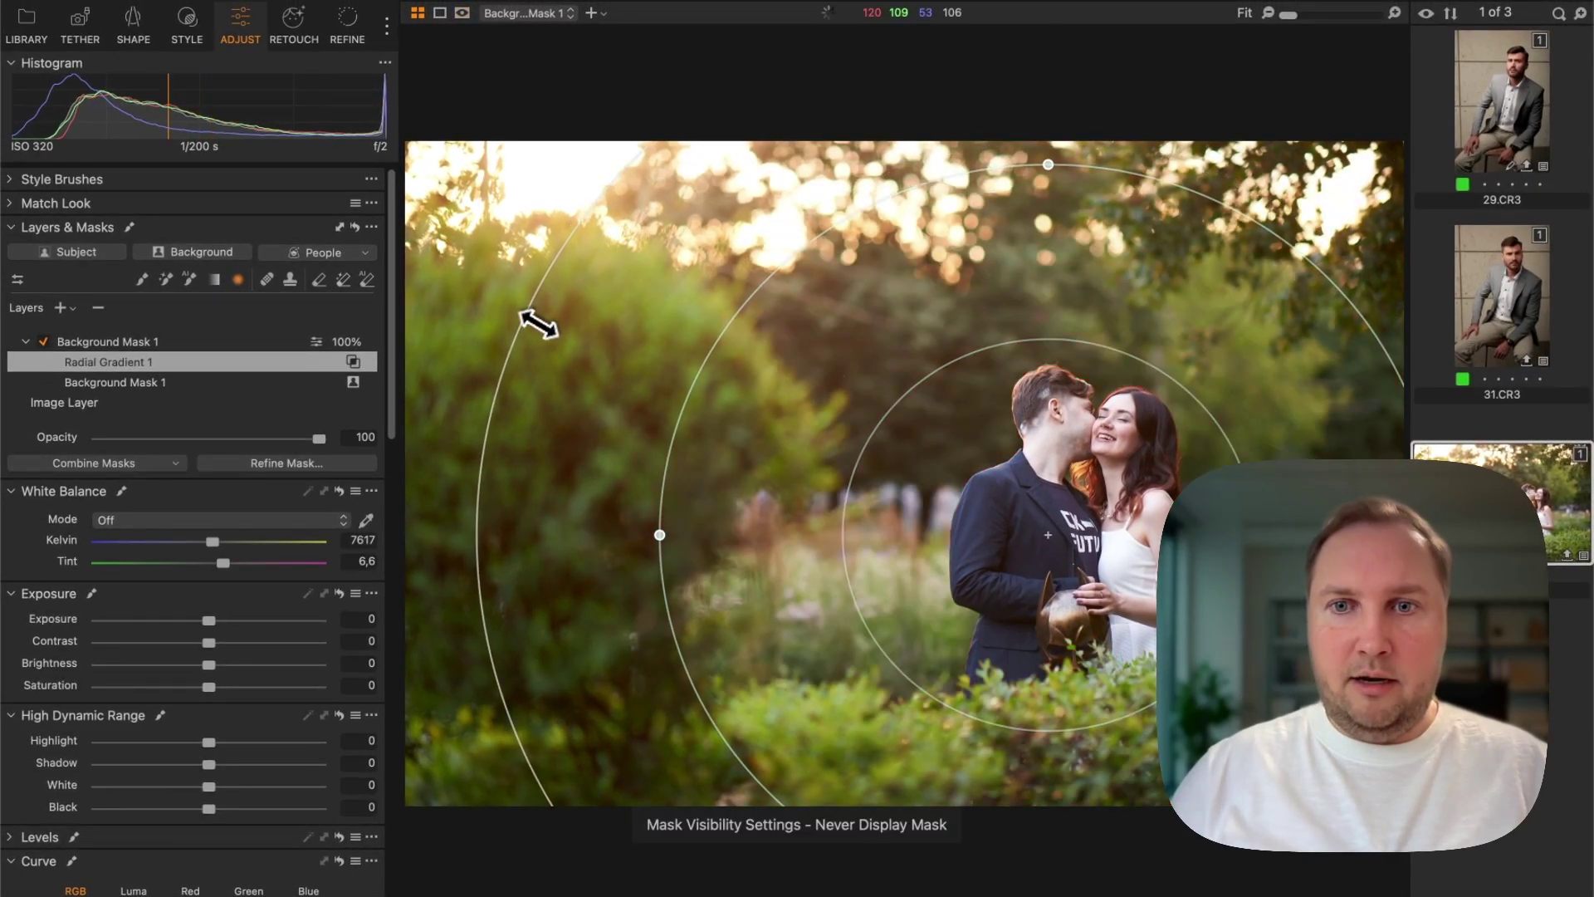
pyautogui.moveTo(217, 615)
pyautogui.mouseDown()
pyautogui.moveTo(182, 629)
pyautogui.moveTo(232, 645)
pyautogui.moveTo(204, 625)
pyautogui.mouseUp()
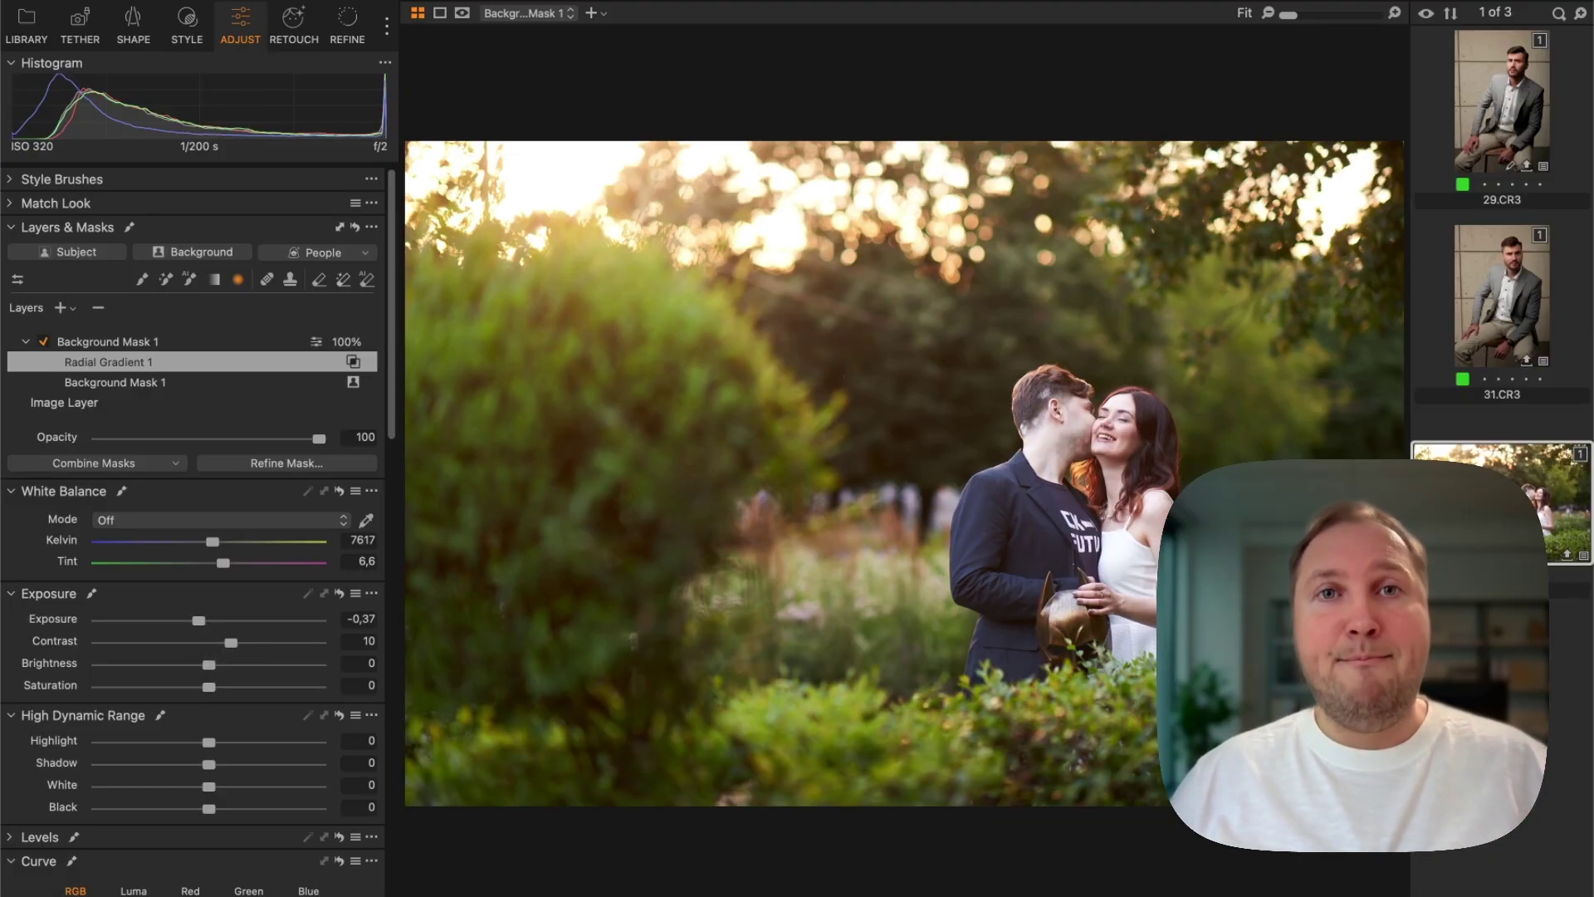
# Keep the masked background at -0,37 exposure and 10 contrast before moving to the desk photo
pyautogui.moveTo(488, 737)
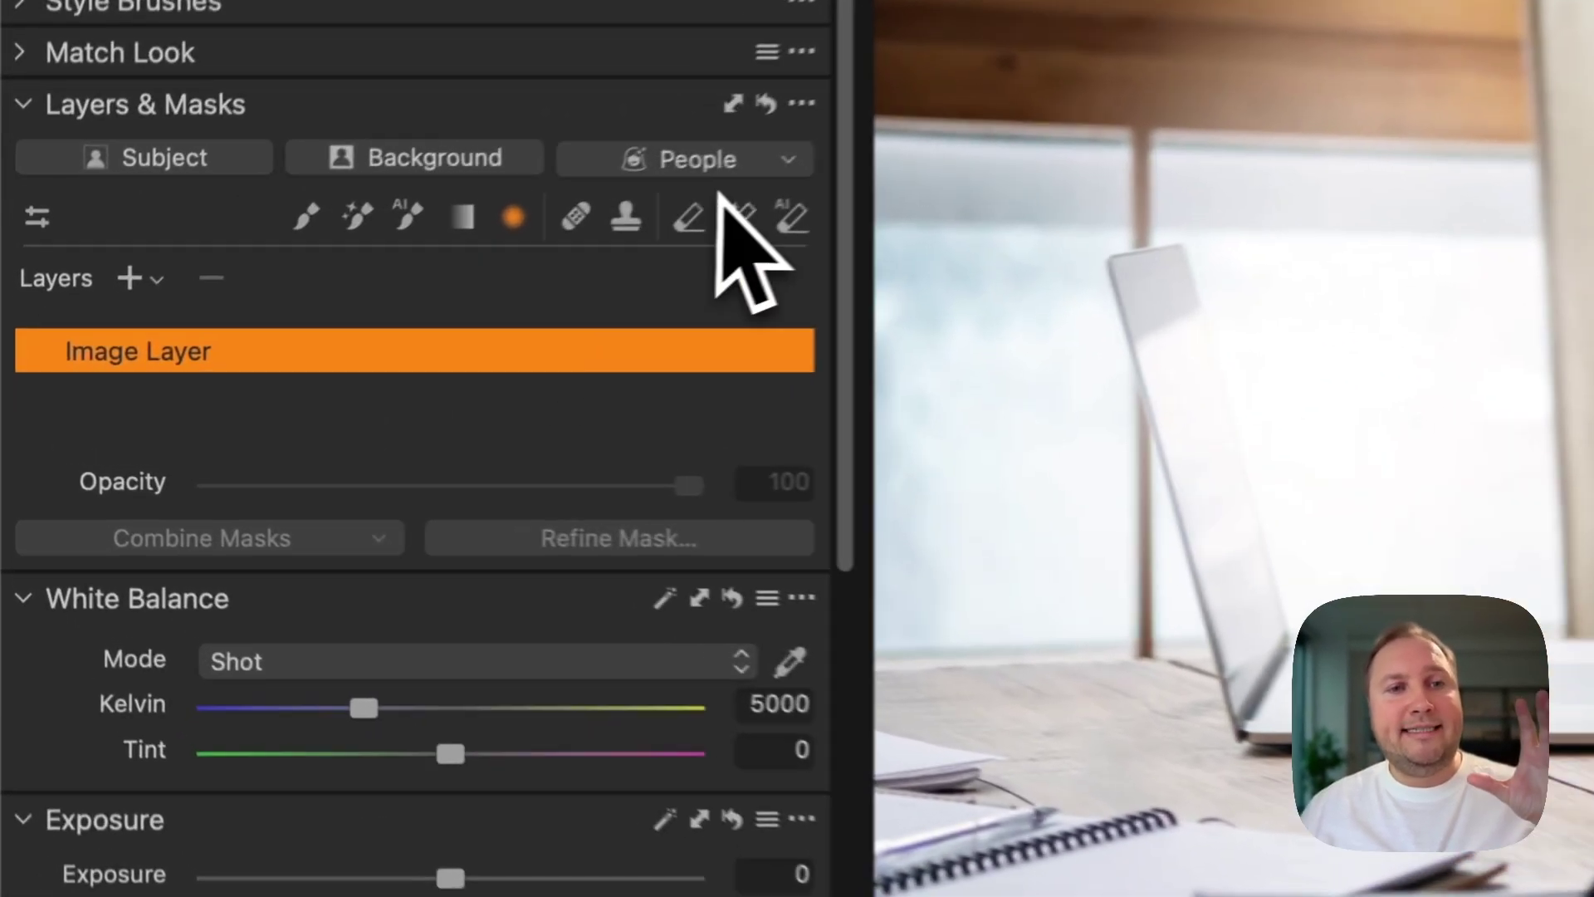
# Use the People mask options to create Clothes Mask 1 over the man's sweater
pyautogui.click(365, 300)
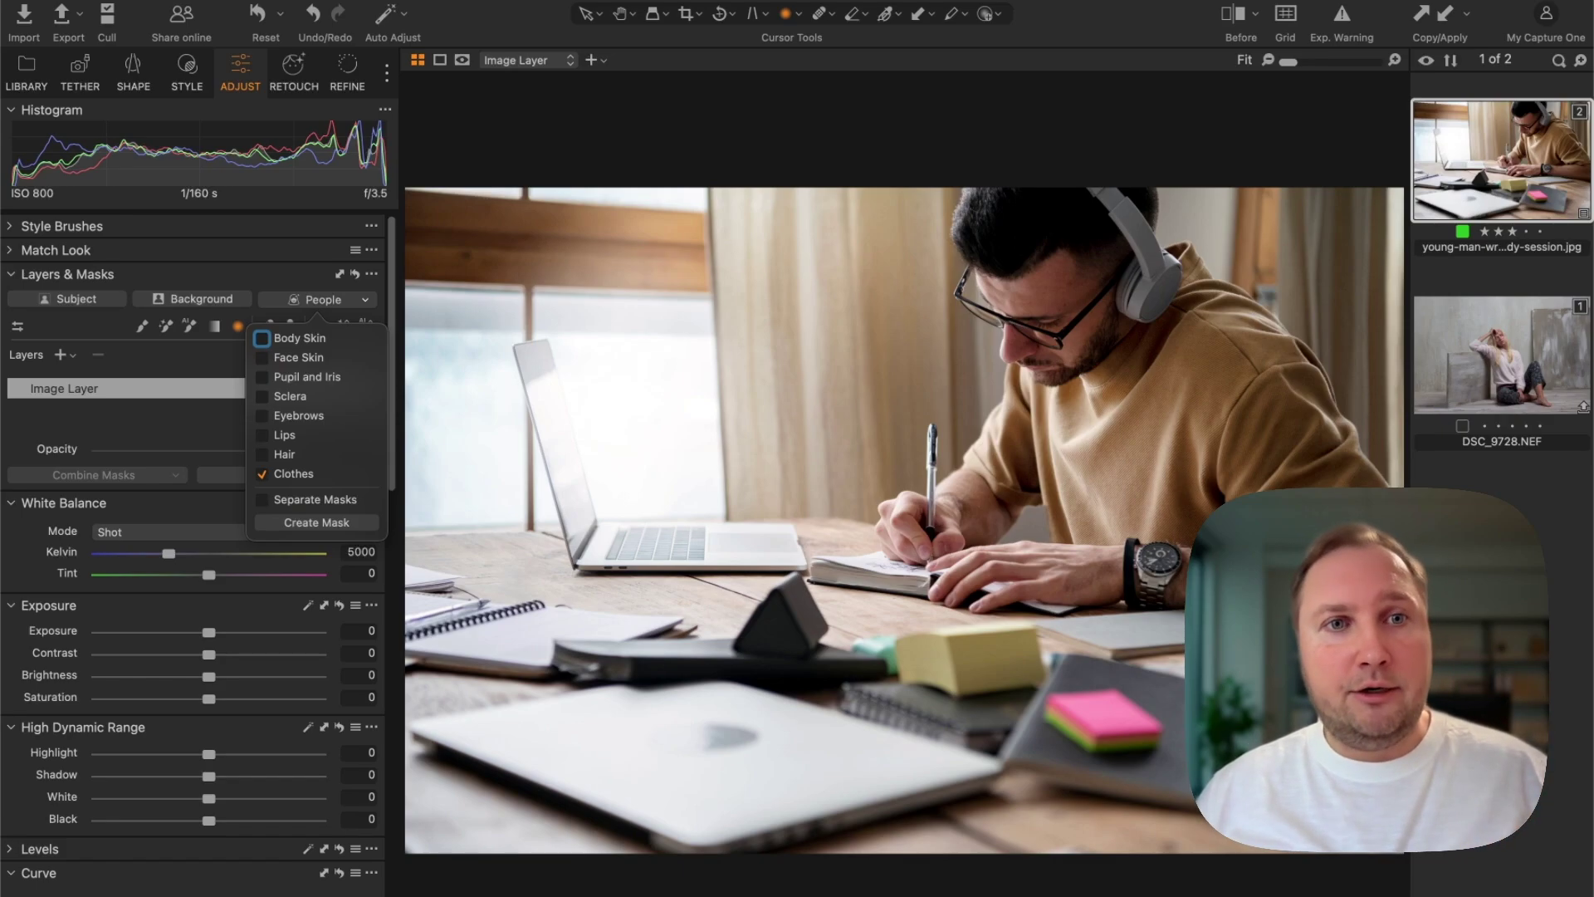
pyautogui.click(321, 522)
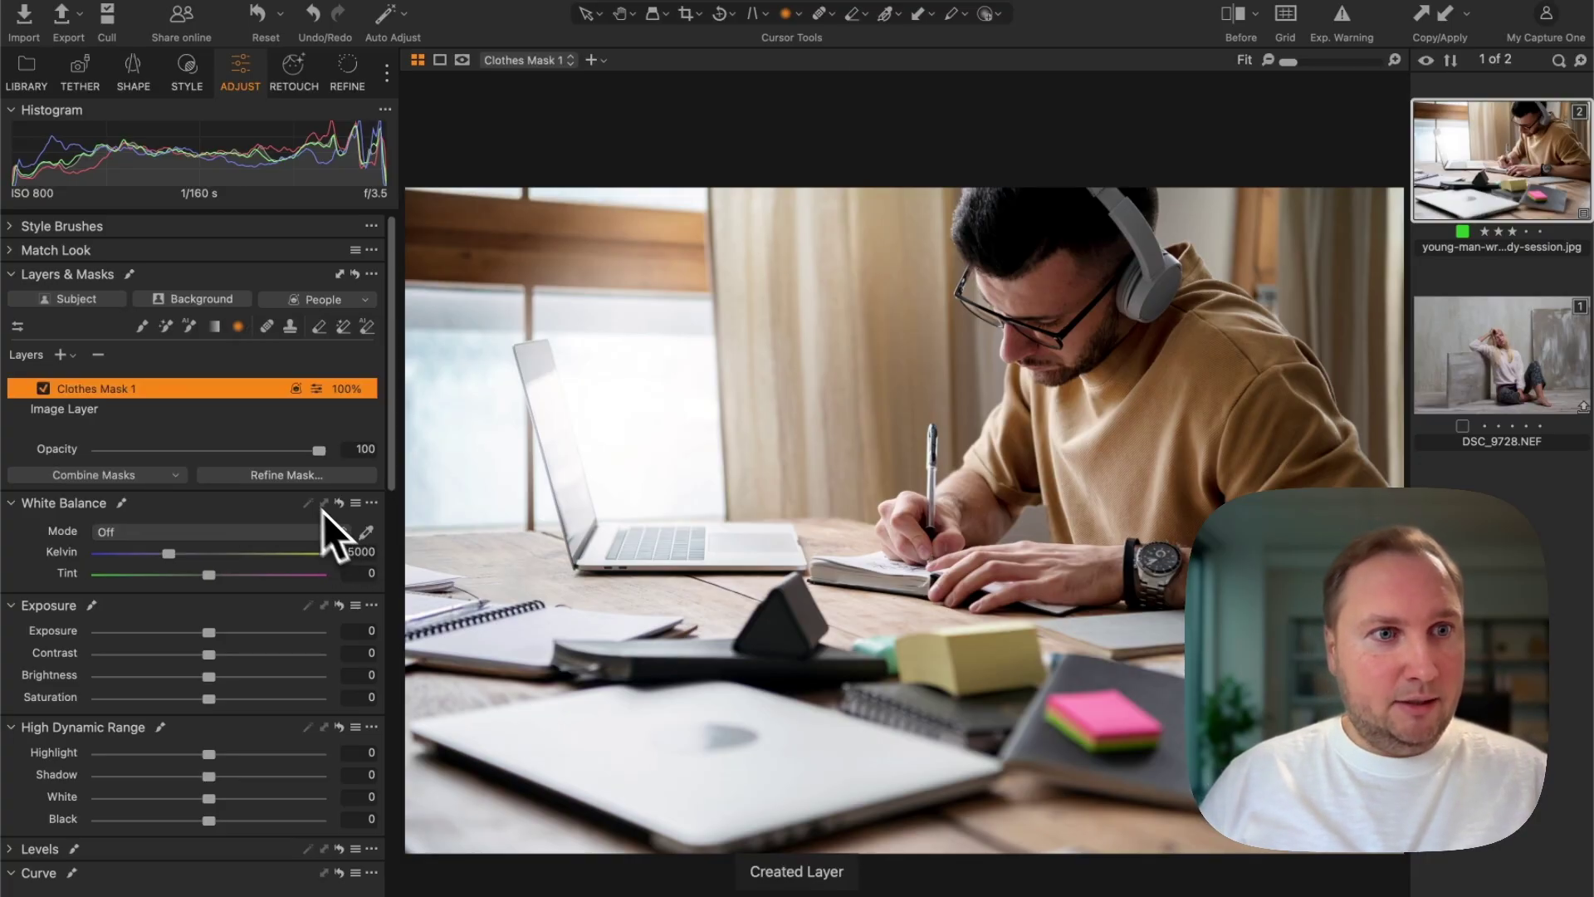
# Check the clothes mask overlay, then sample the sweater's tan colour and narrow it to a thin wedge
pyautogui.press('m')
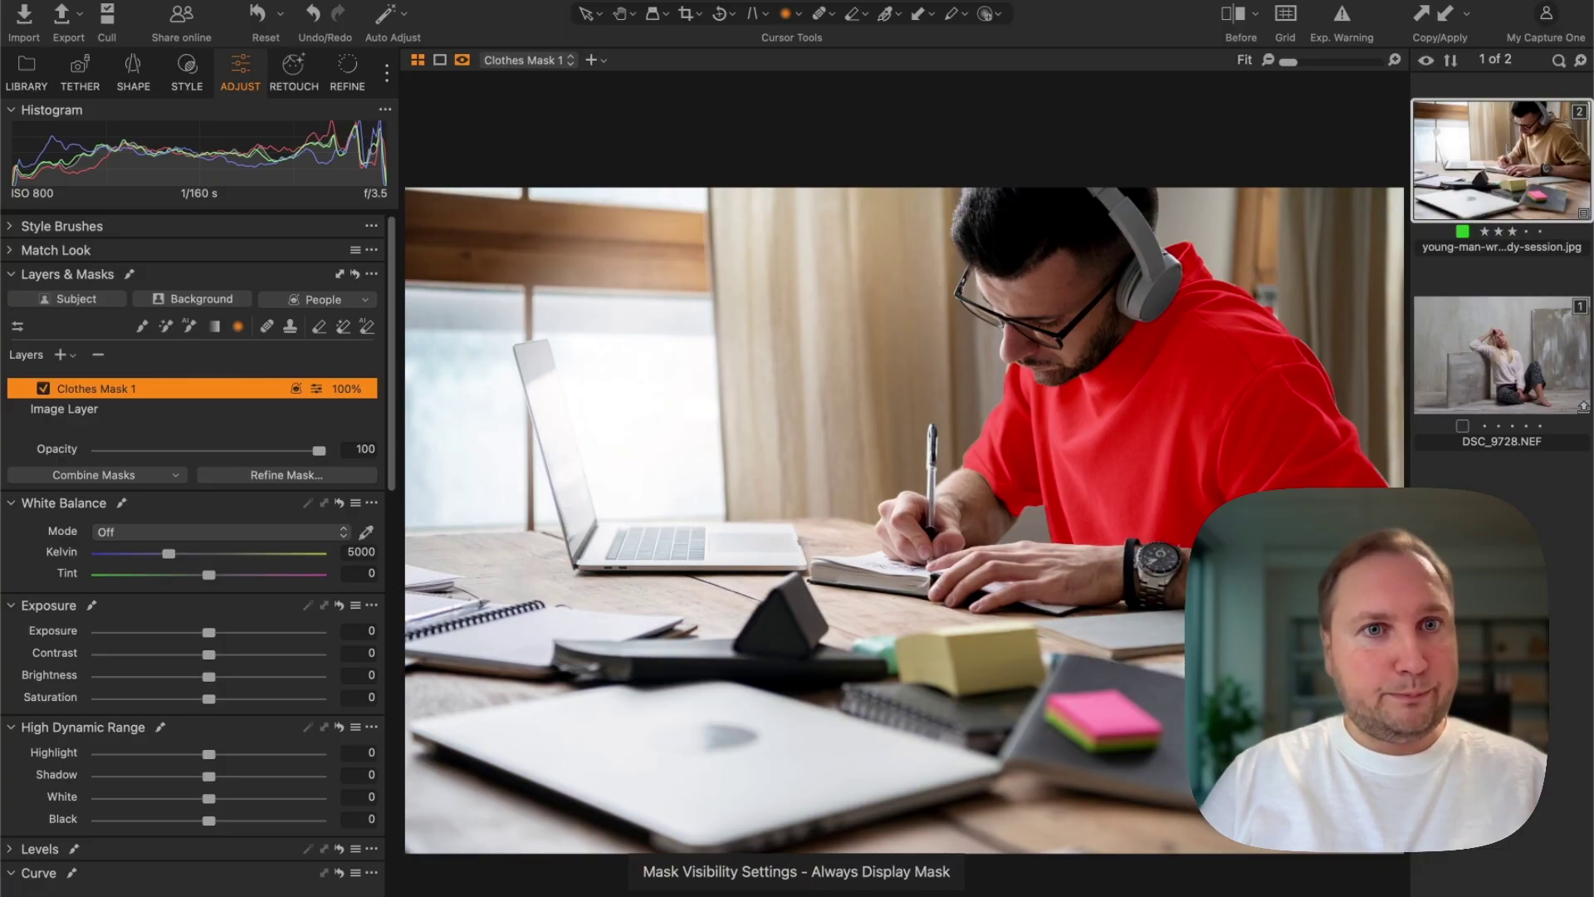
pyautogui.press('m')
pyautogui.scroll(-10, 282, 581)
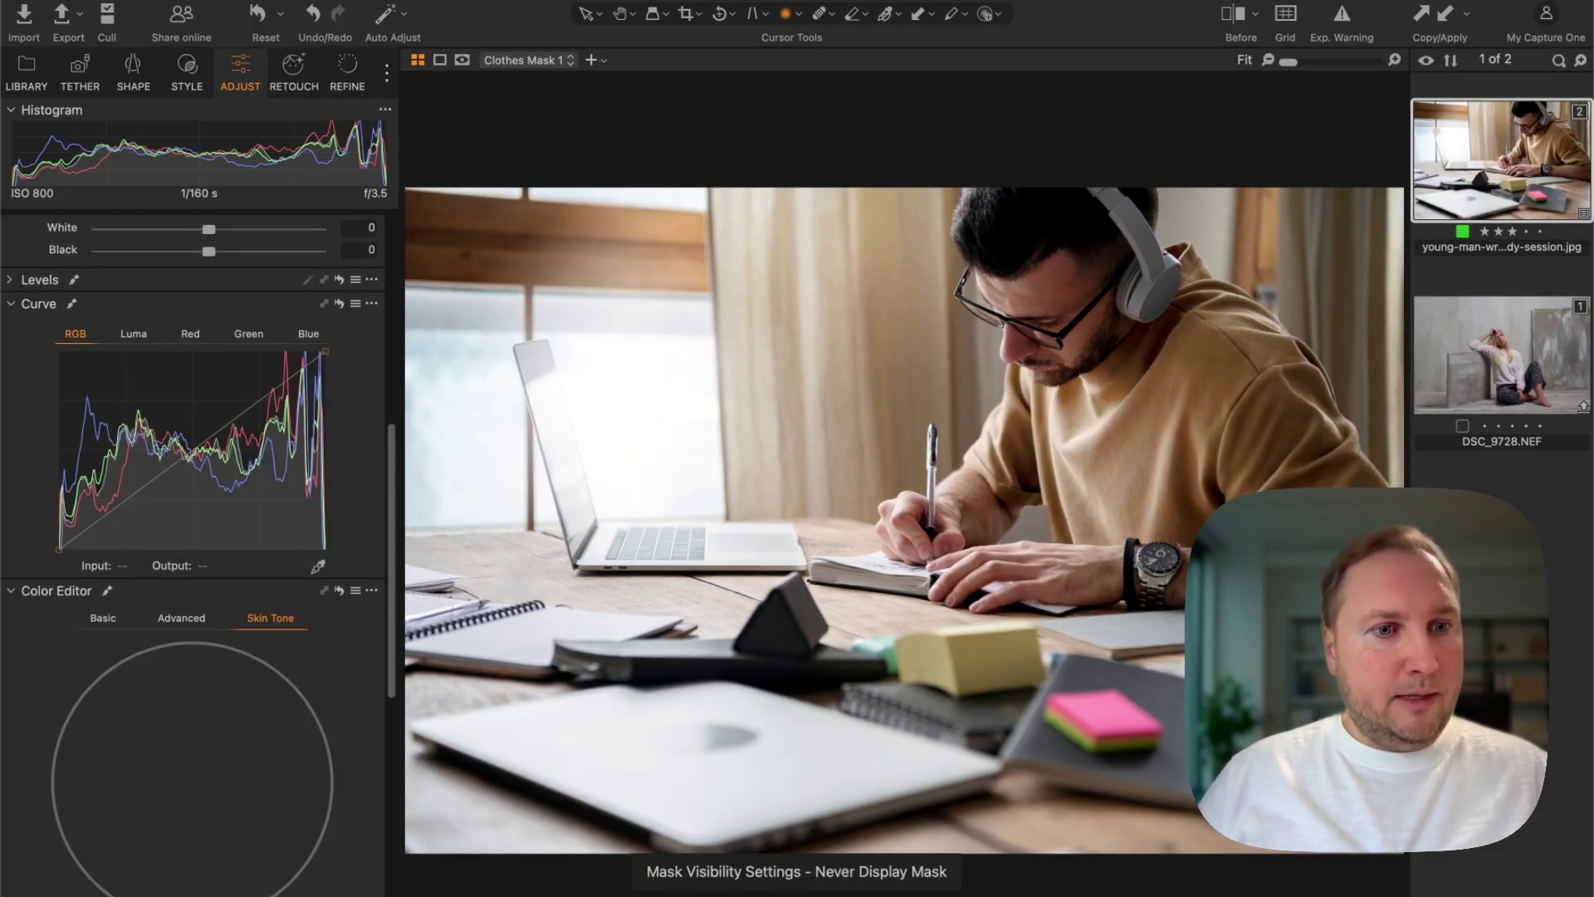
pyautogui.scroll(-2, 191, 557)
pyautogui.click(352, 652)
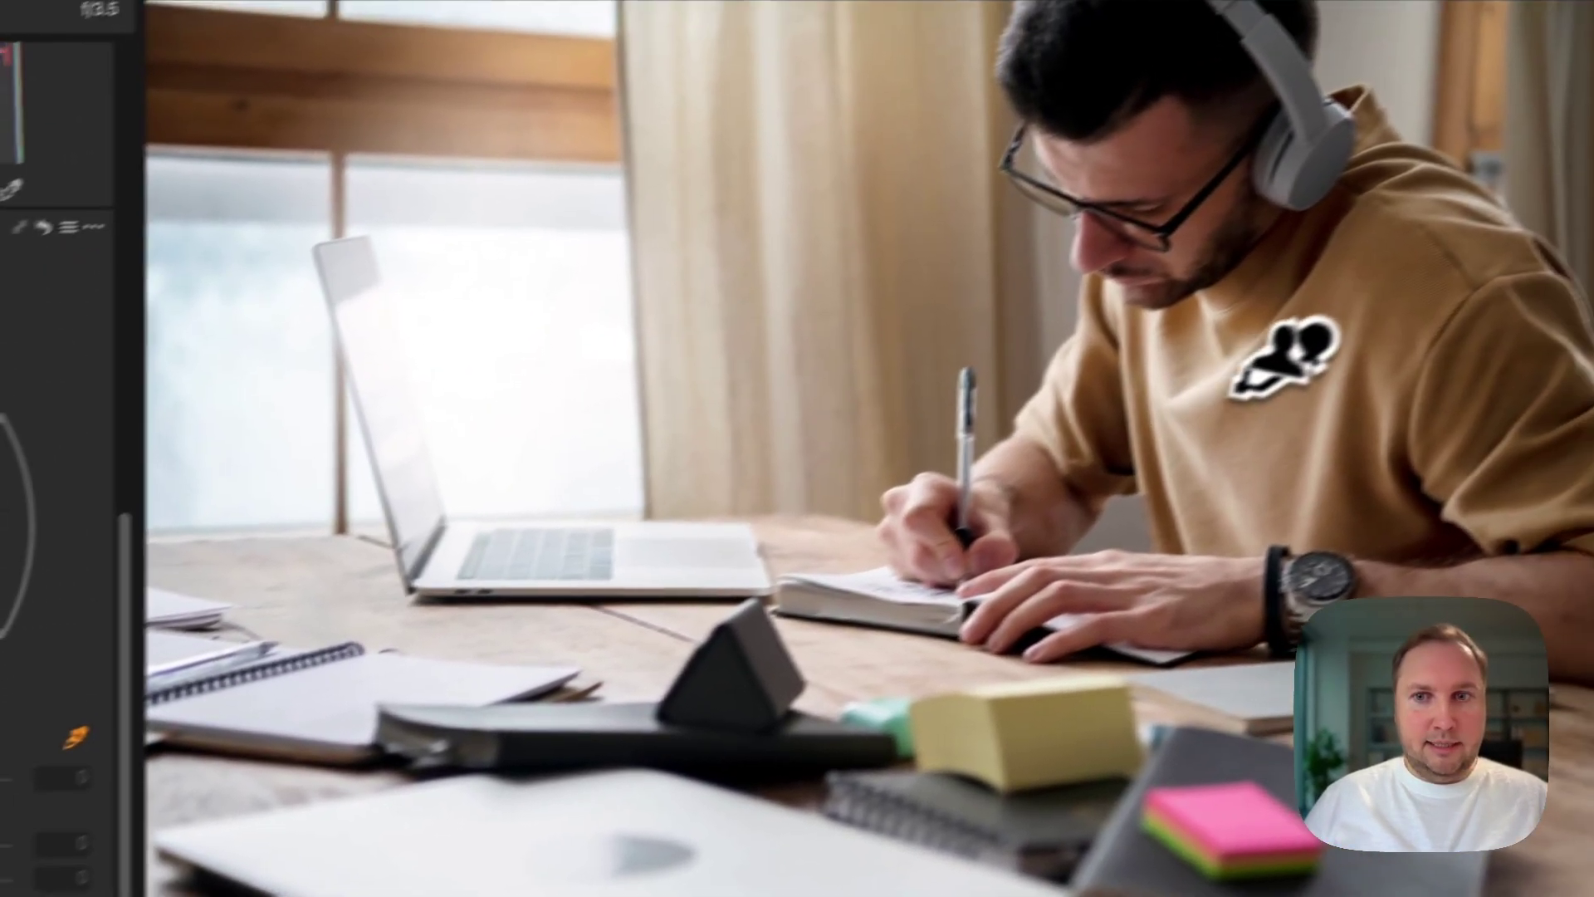
pyautogui.click(1246, 386)
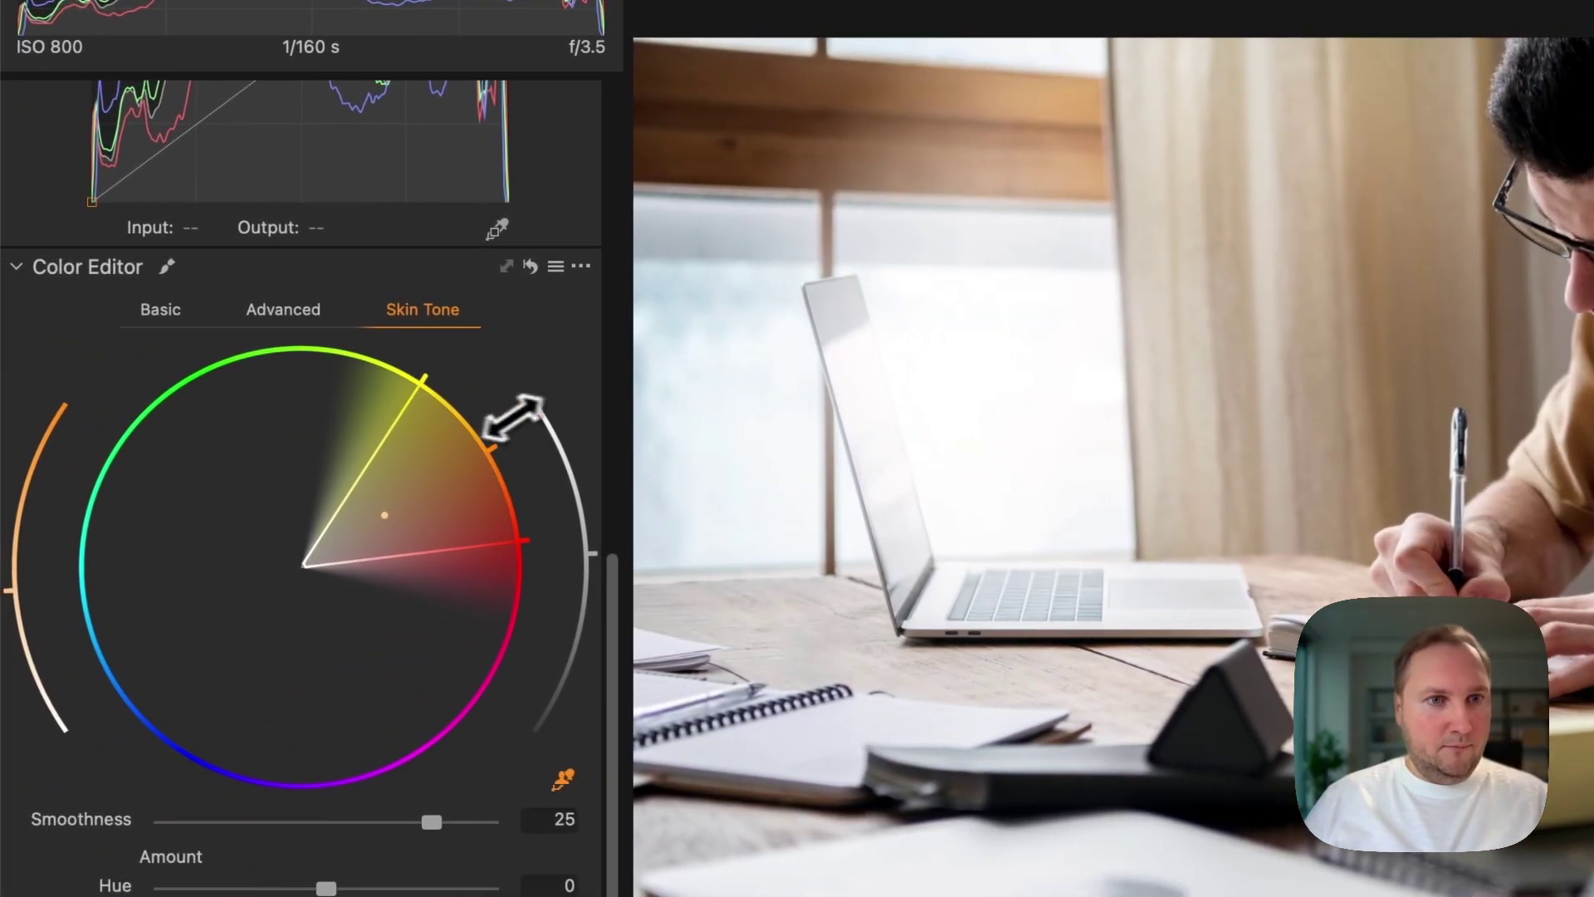
pyautogui.moveTo(512, 415); pyautogui.dragTo(509, 371)
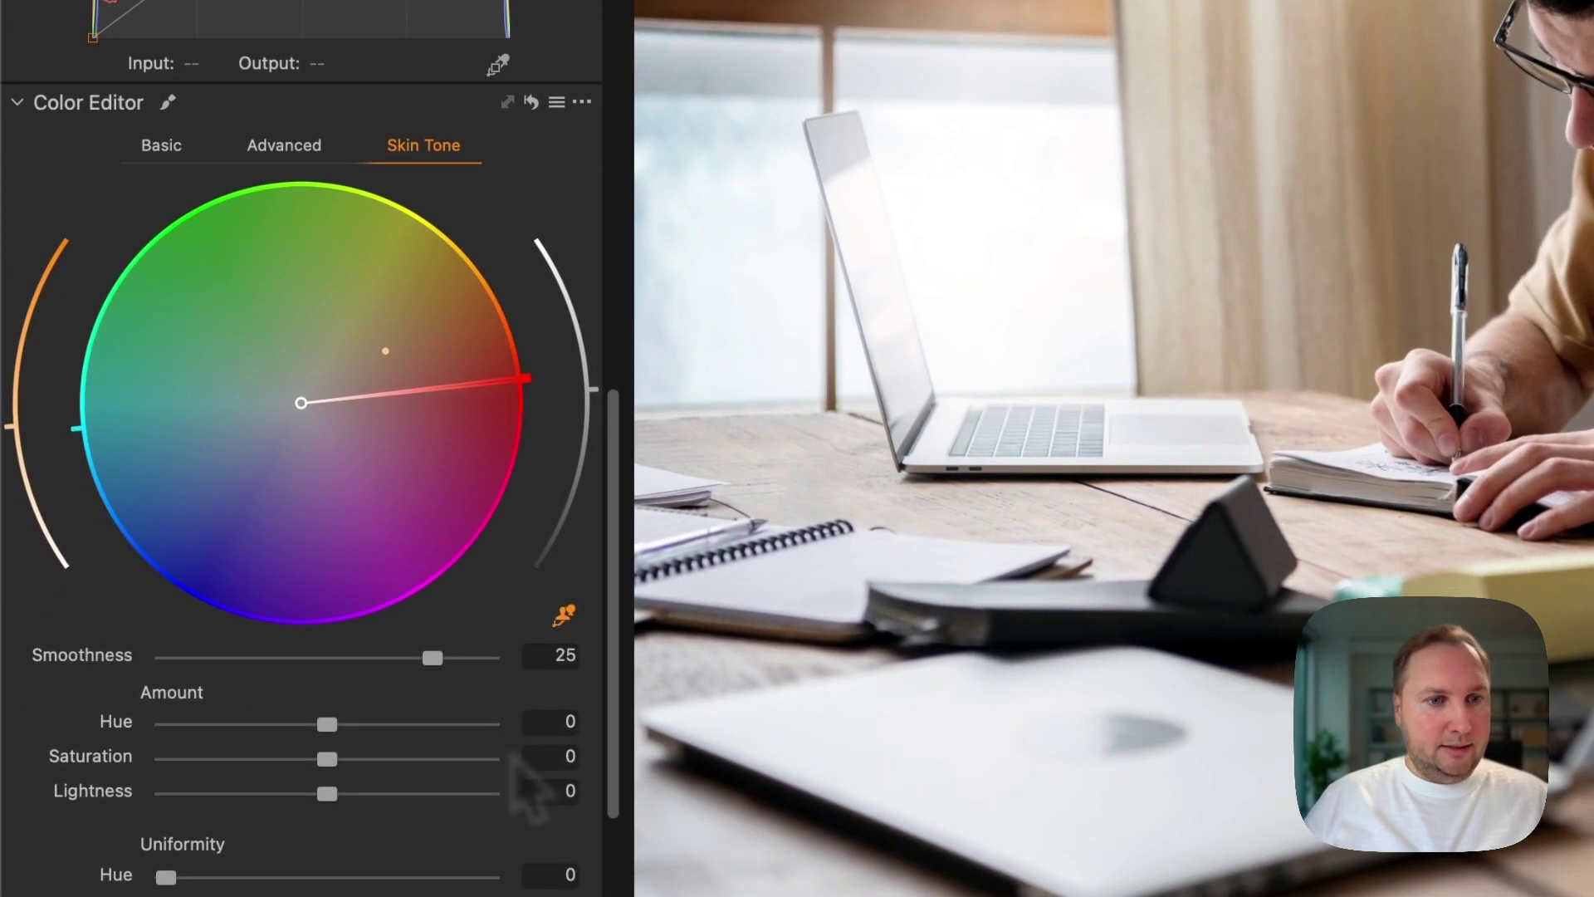
# Set Uniformity Hue to 100, shift the shirt to teal, and lower its saturation slightly
pyautogui.scroll(-8, 529, 784)
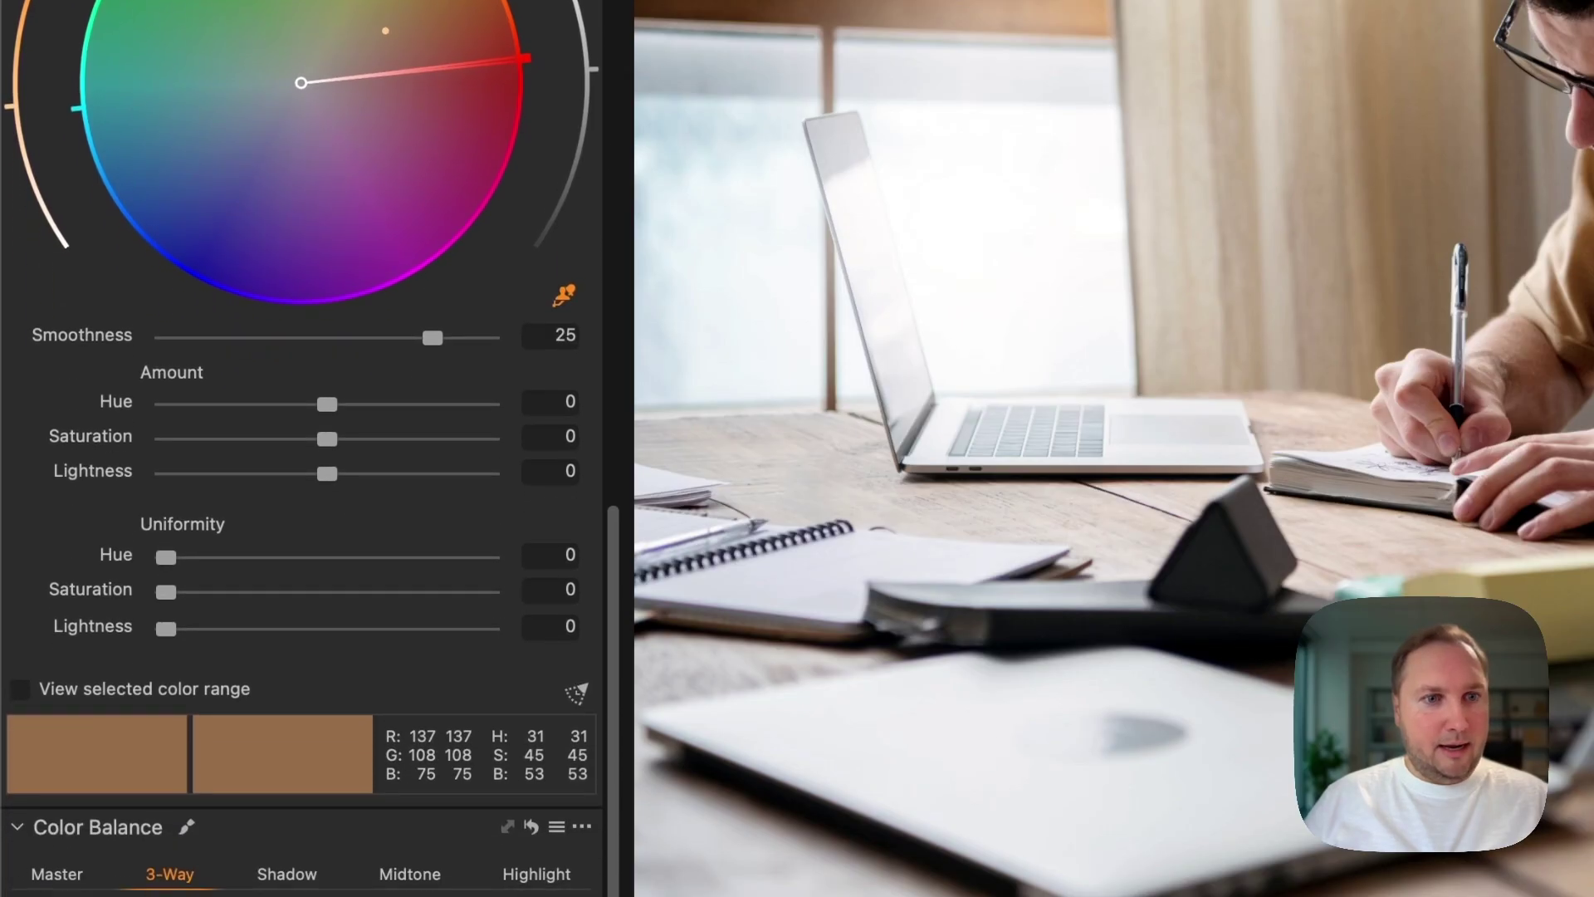
pyautogui.scroll(-2, 519, 755)
pyautogui.moveTo(169, 490); pyautogui.dragTo(531, 498)
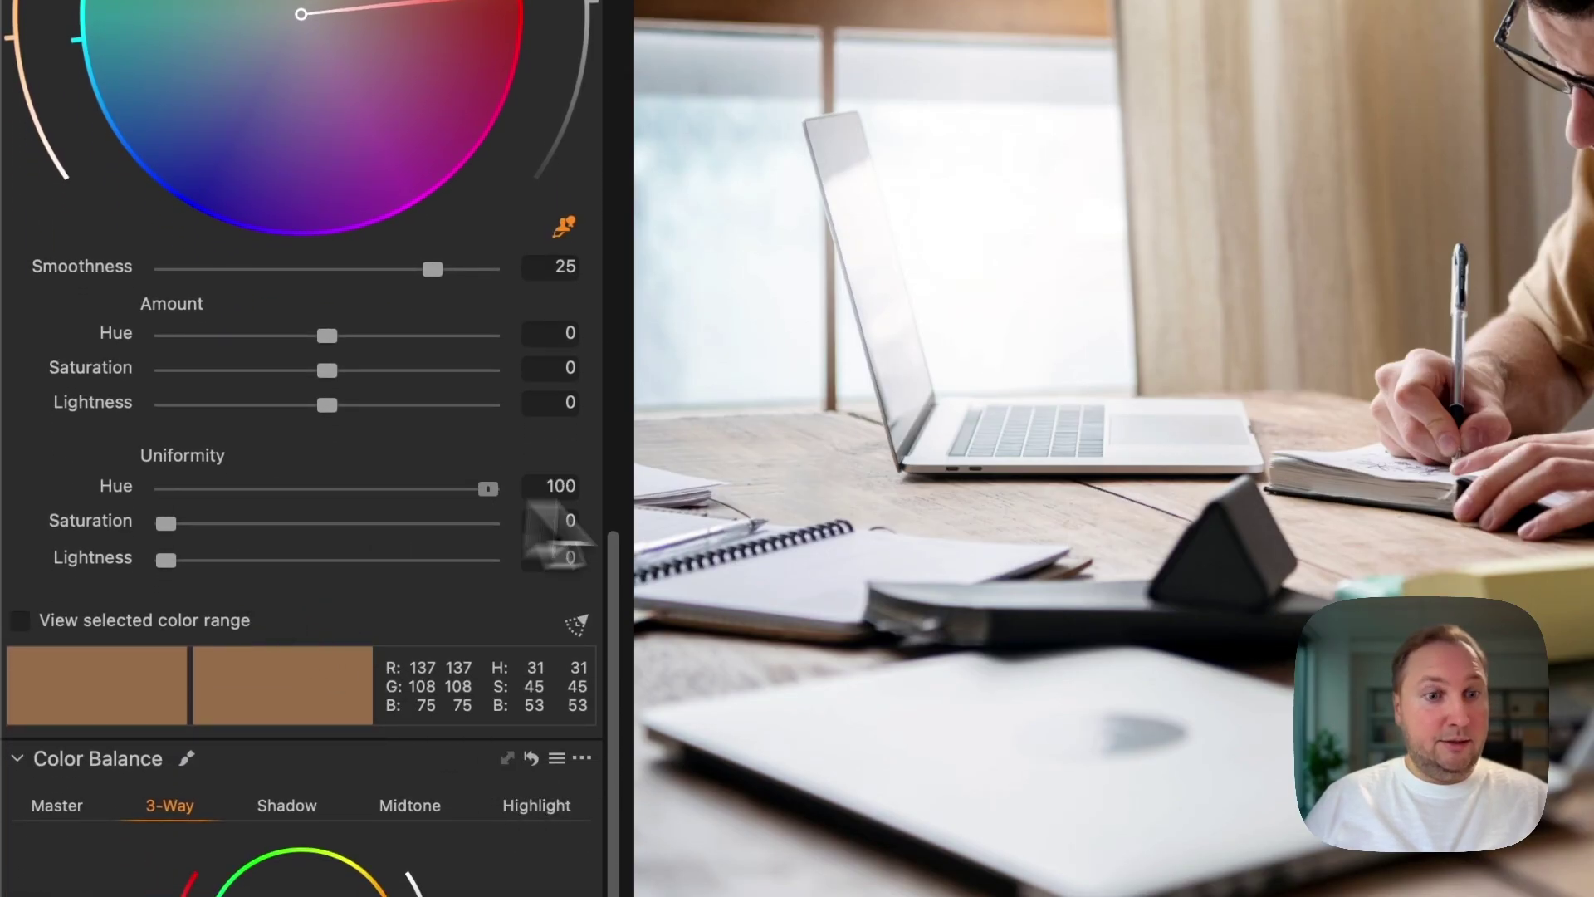
pyautogui.scroll(10, 581, 581)
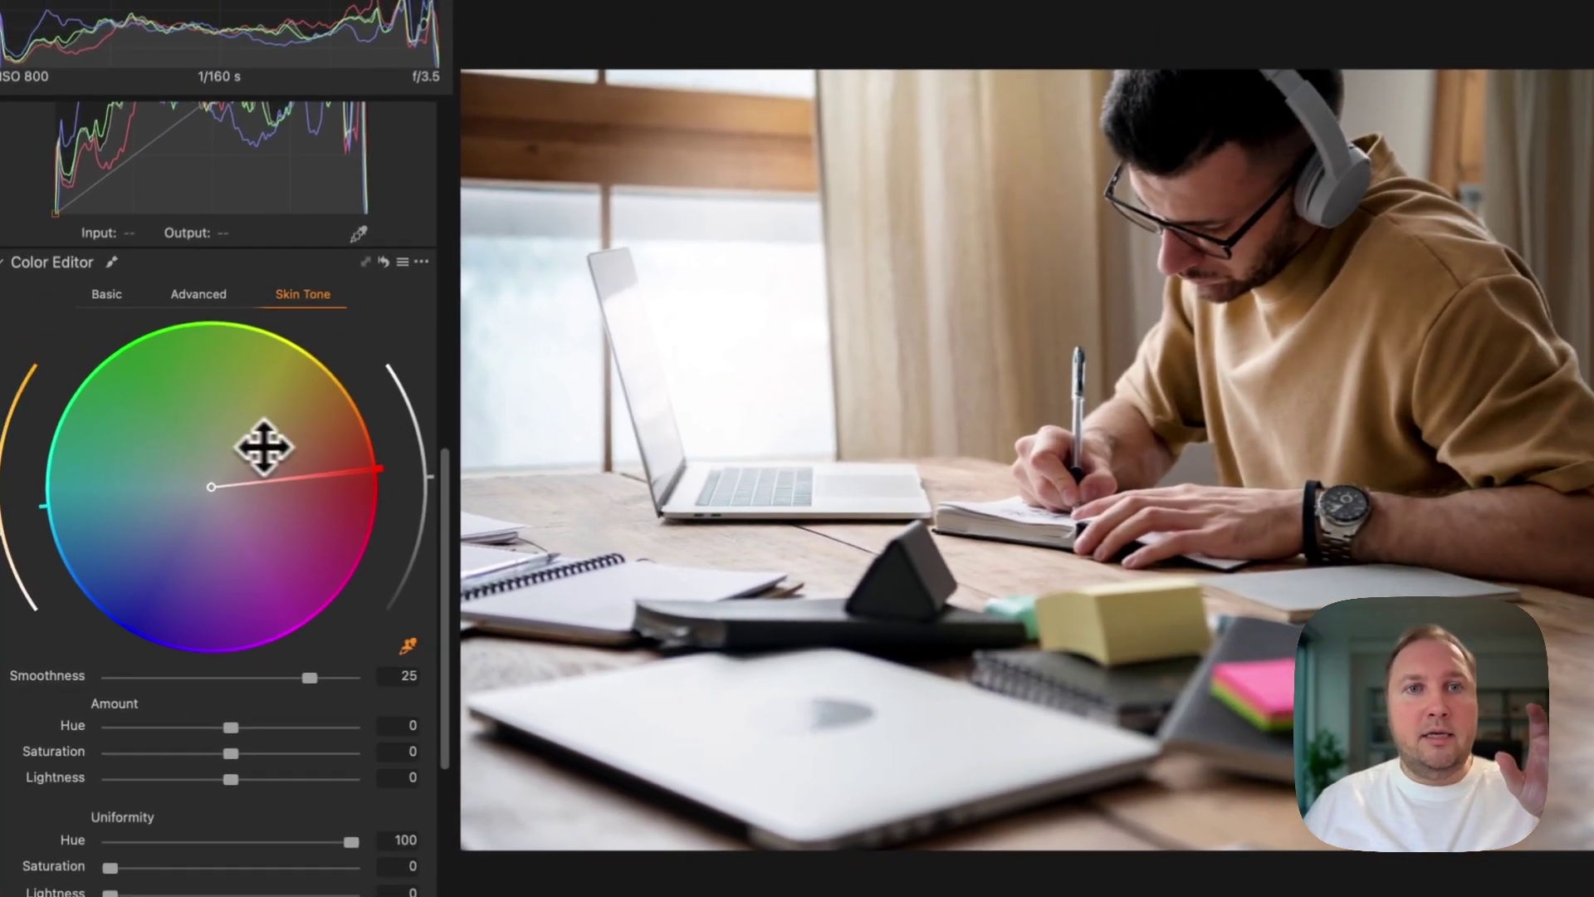
pyautogui.moveTo(263, 449); pyautogui.dragTo(191, 508)
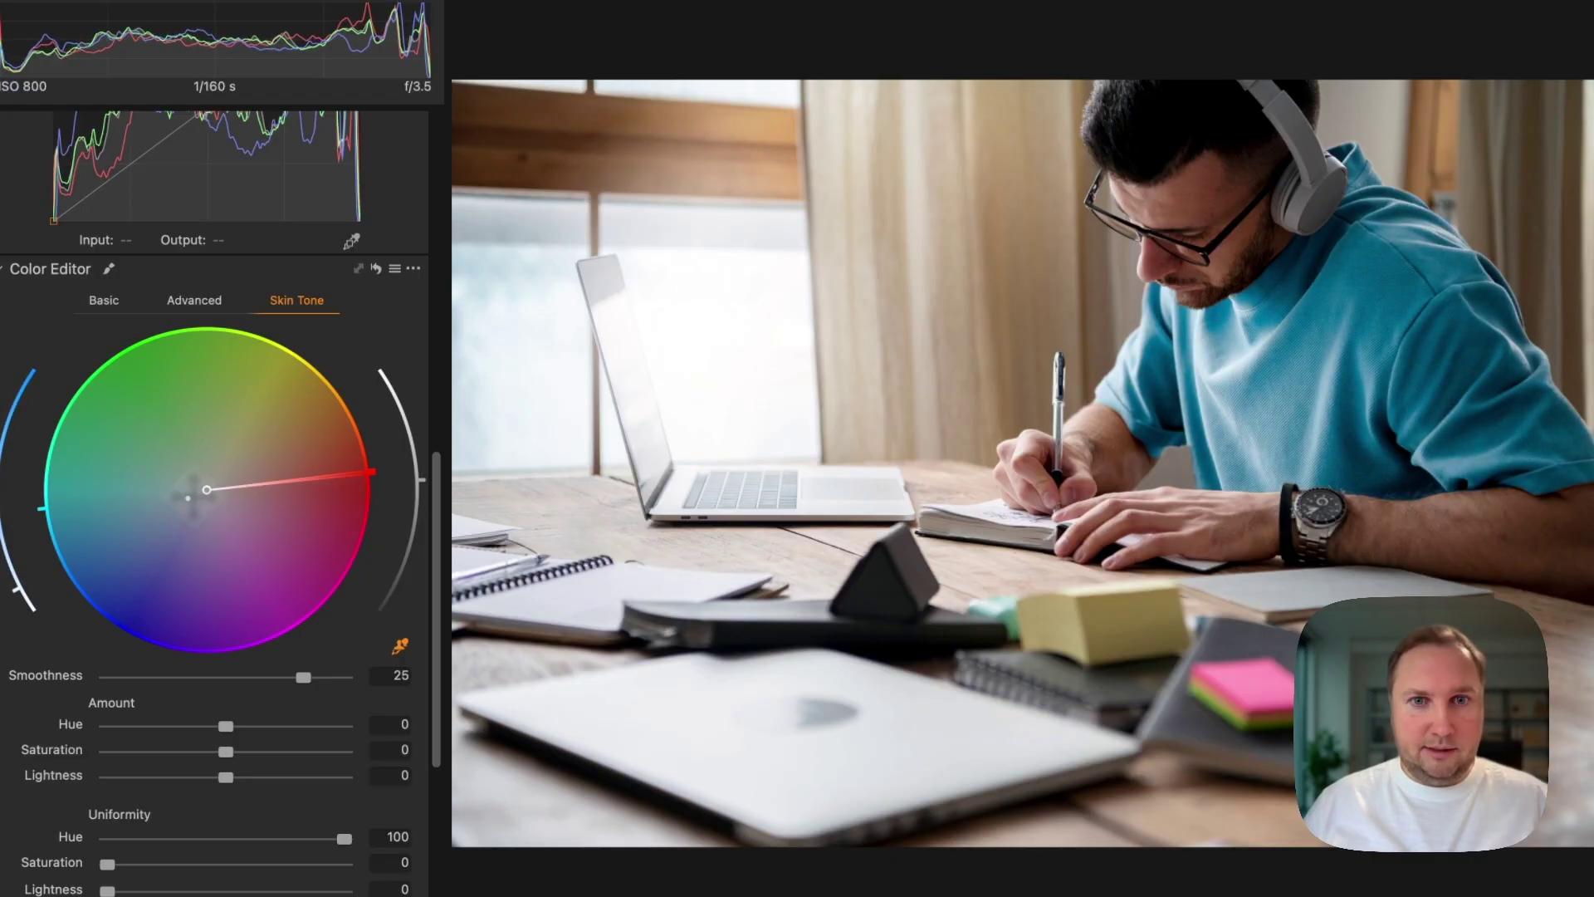
pyautogui.scroll(-2, 276, 859)
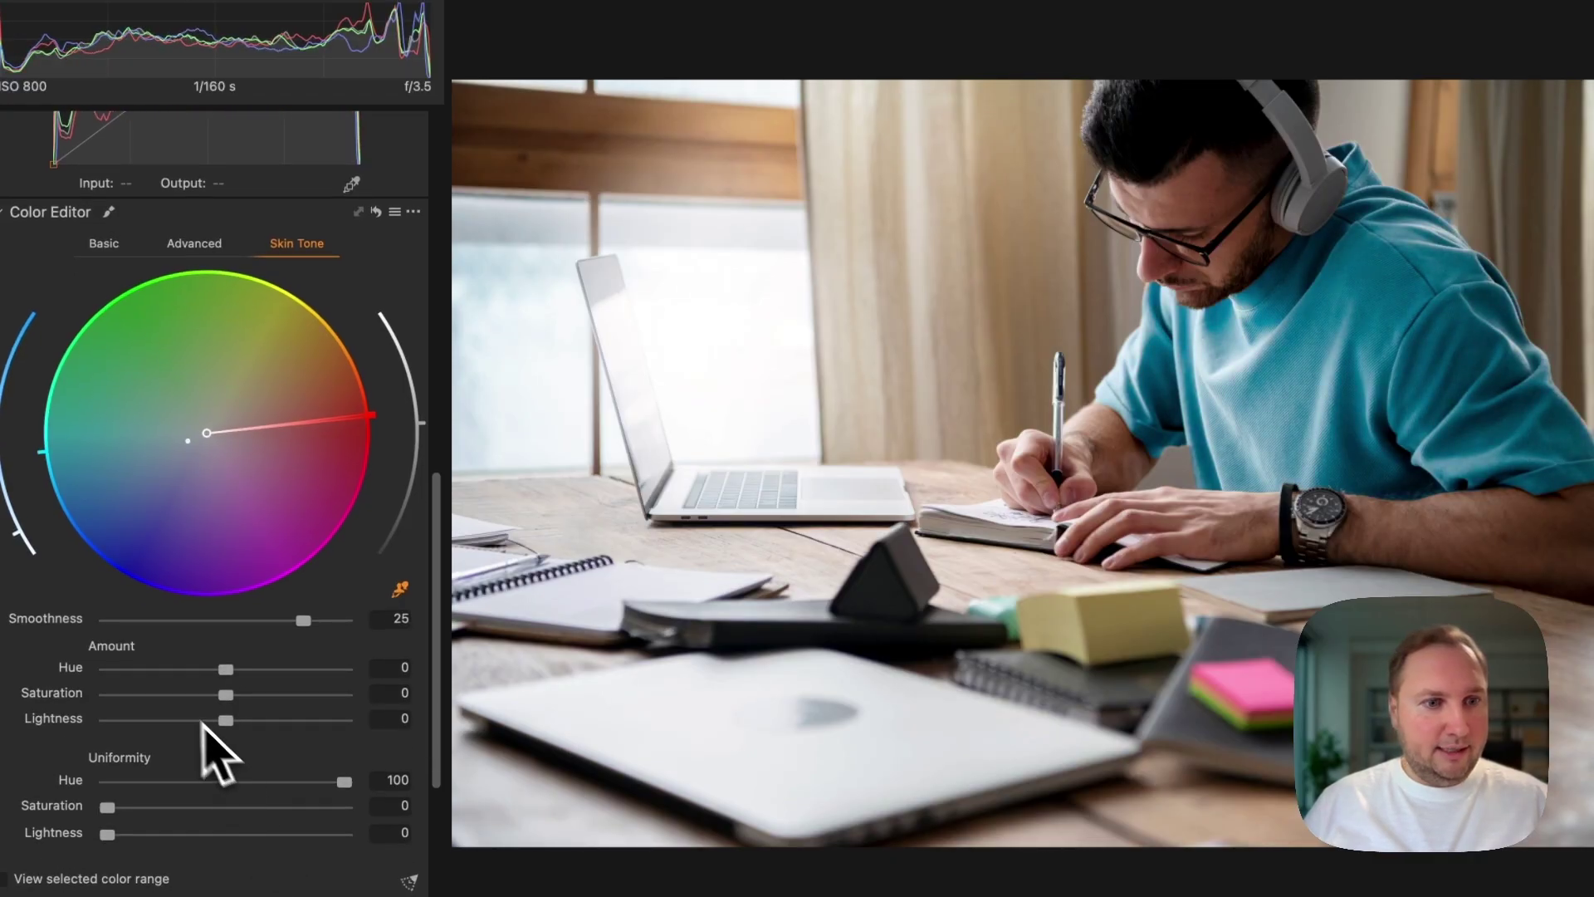
pyautogui.moveTo(152, 700); pyautogui.dragTo(122, 703)
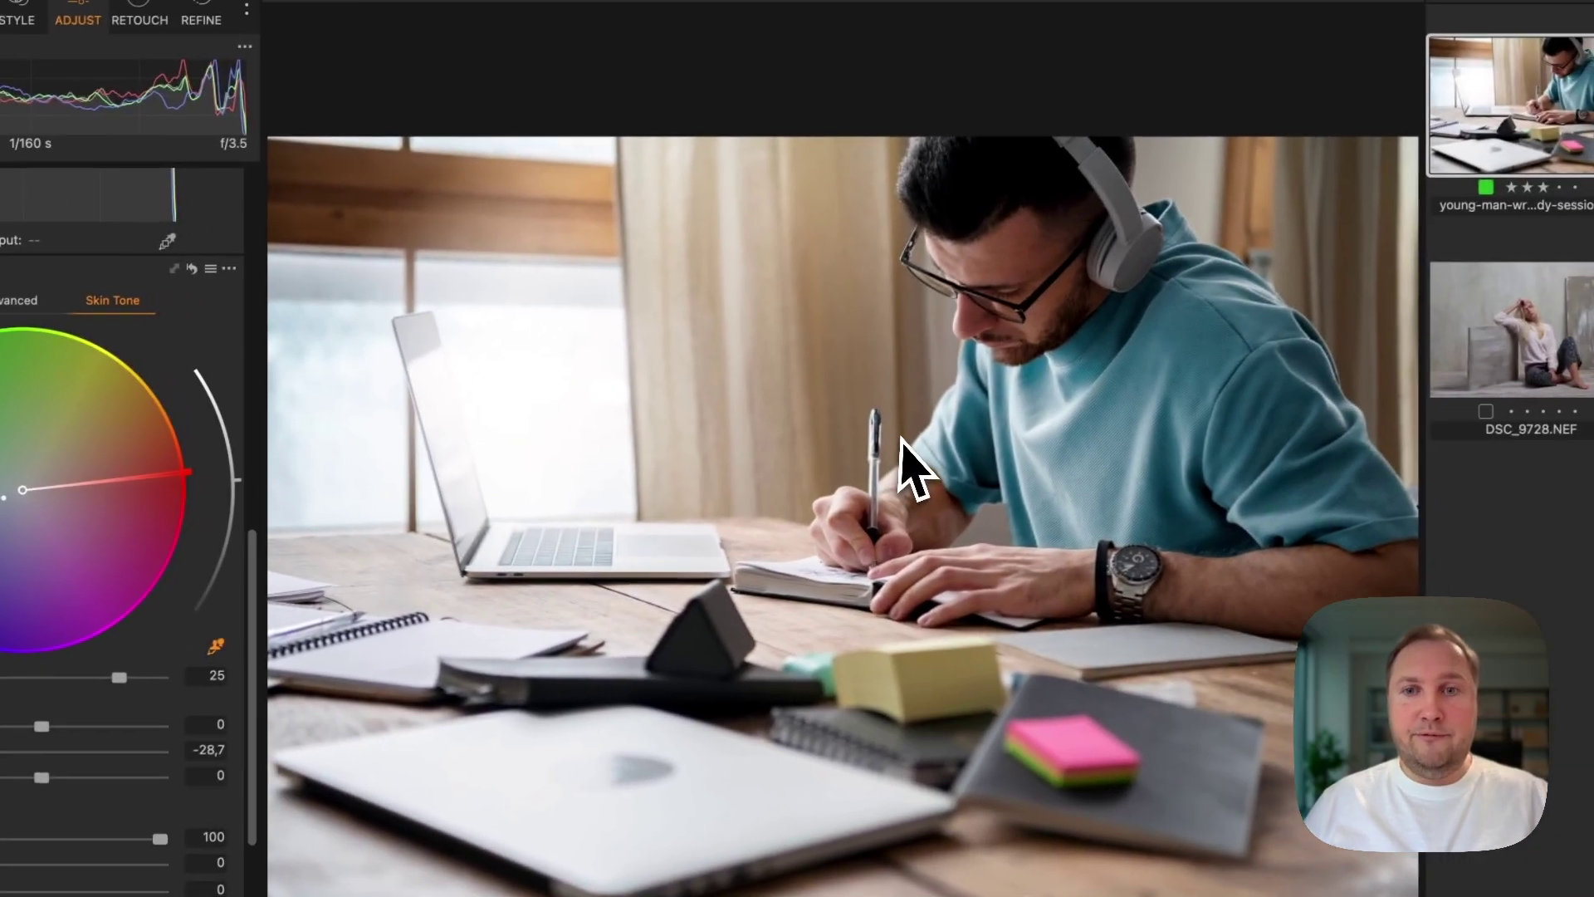
# Compare the teal sweater against the original in Before/After, then open DSC_9728.NEF
pyautogui.press('y')
pyautogui.moveTo(815, 519)
pyautogui.mouseDown()
pyautogui.moveTo(1445, 544)
pyautogui.moveTo(676, 463)
pyautogui.moveTo(1416, 509)
pyautogui.moveTo(805, 525)
pyautogui.mouseUp()
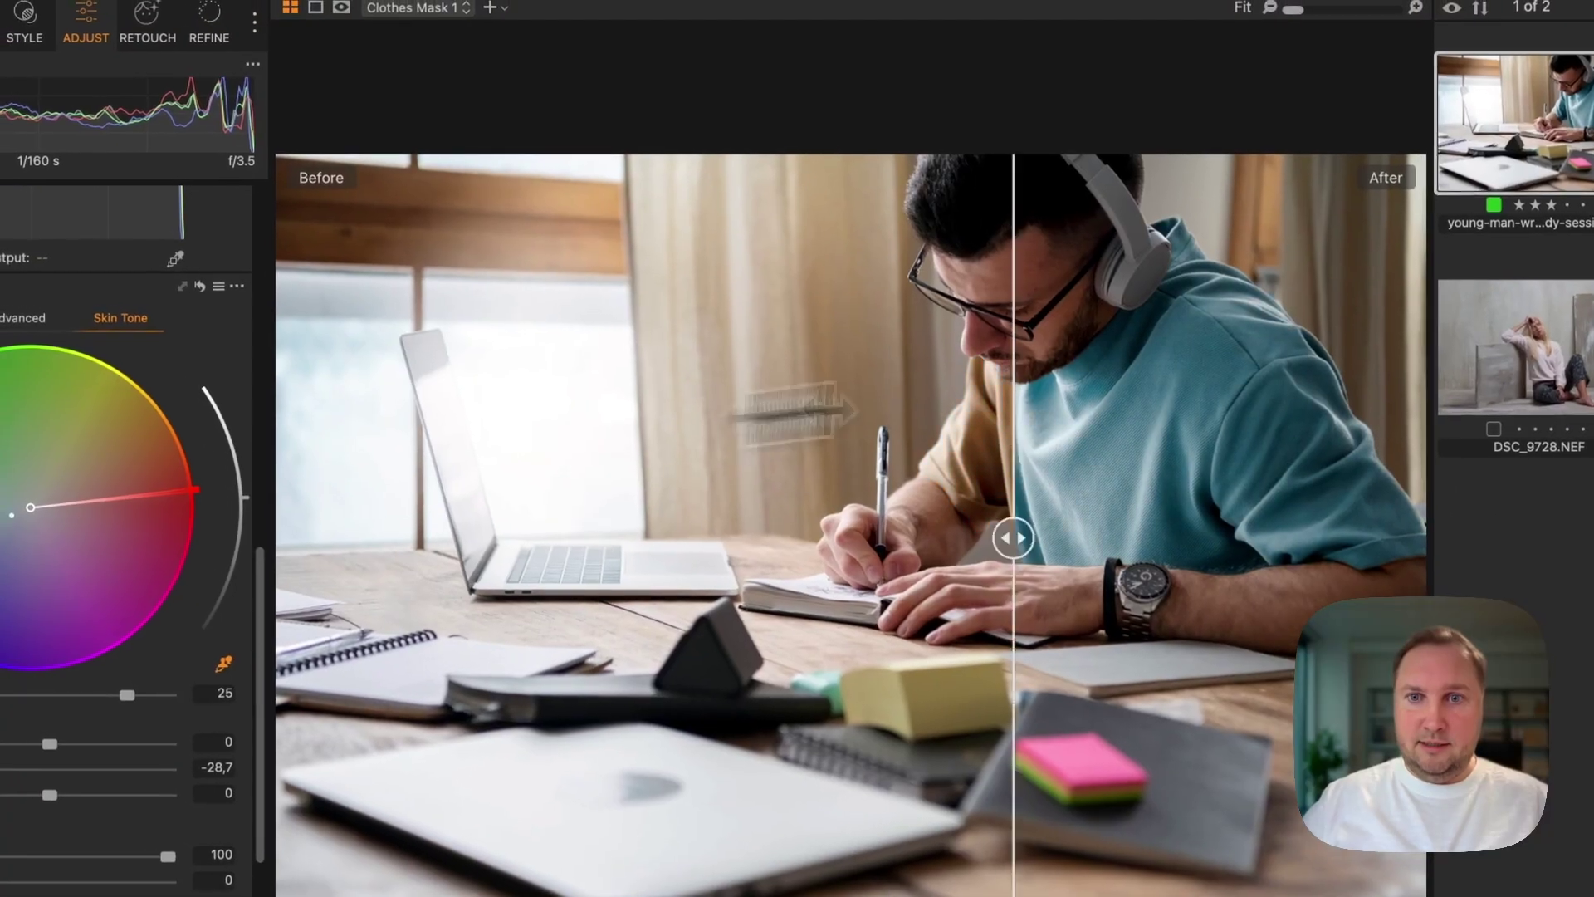
pyautogui.moveTo(793, 407); pyautogui.dragTo(873, 433)
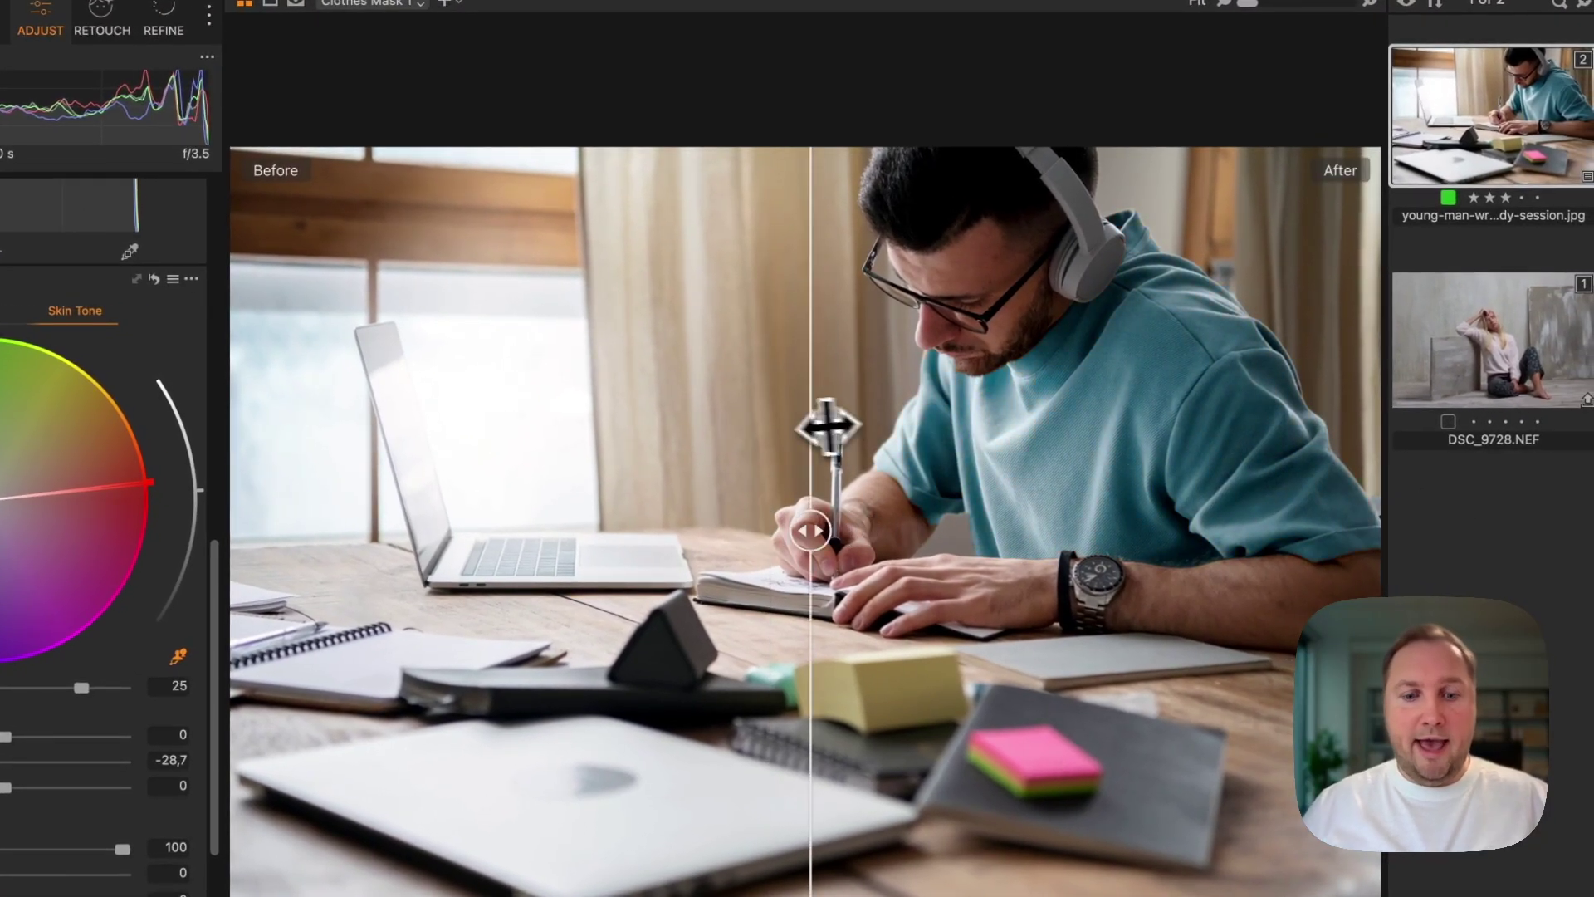
pyautogui.press('y')
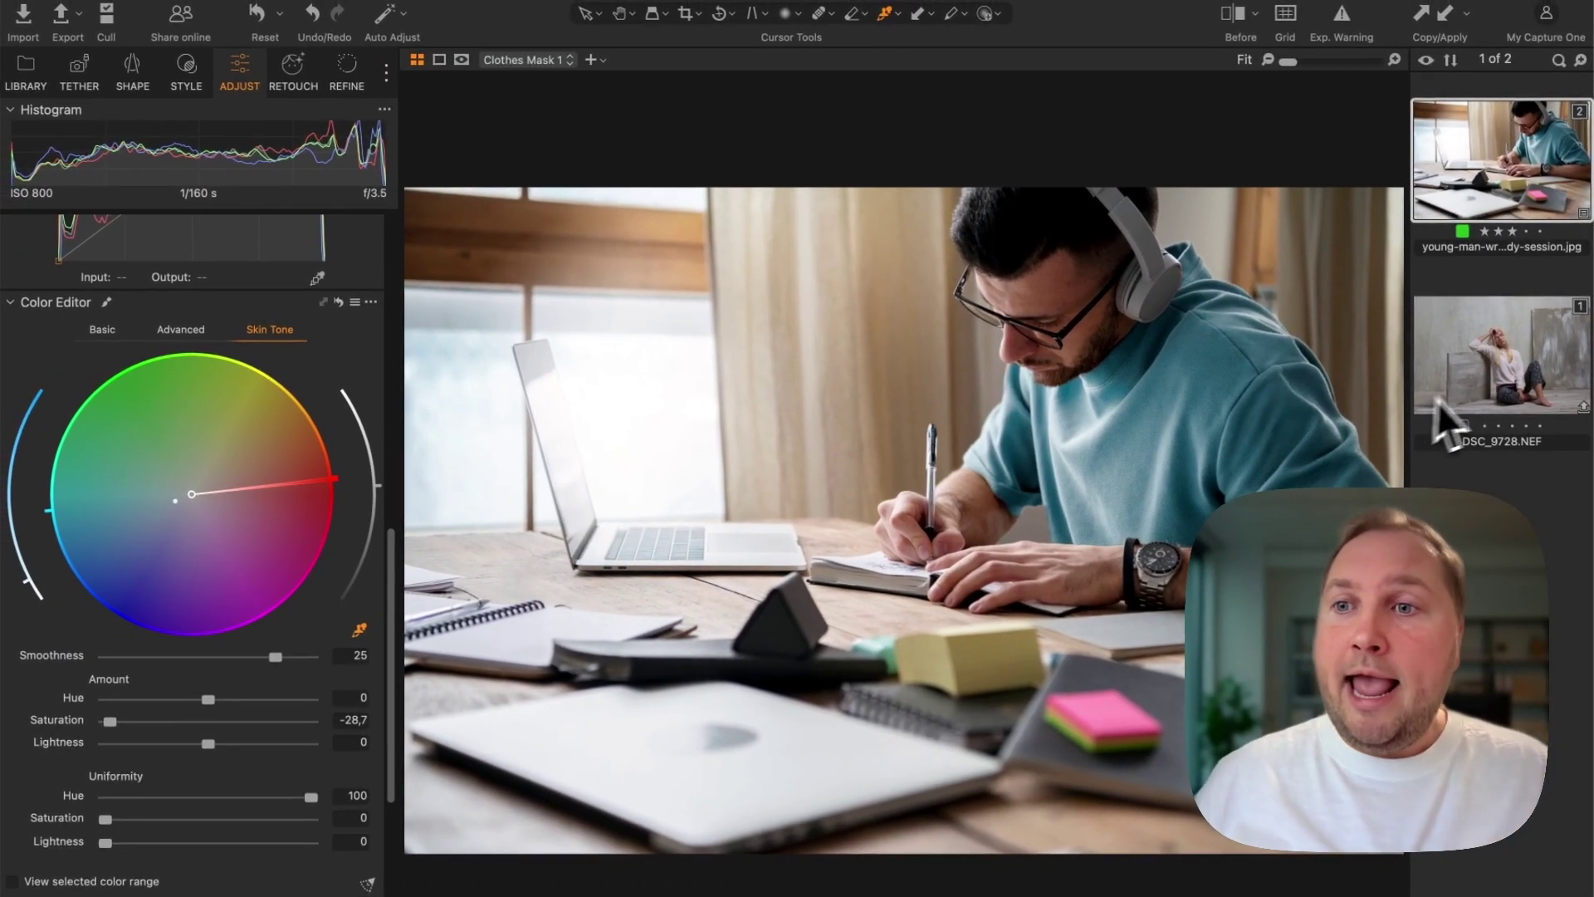
pyautogui.click(1490, 363)
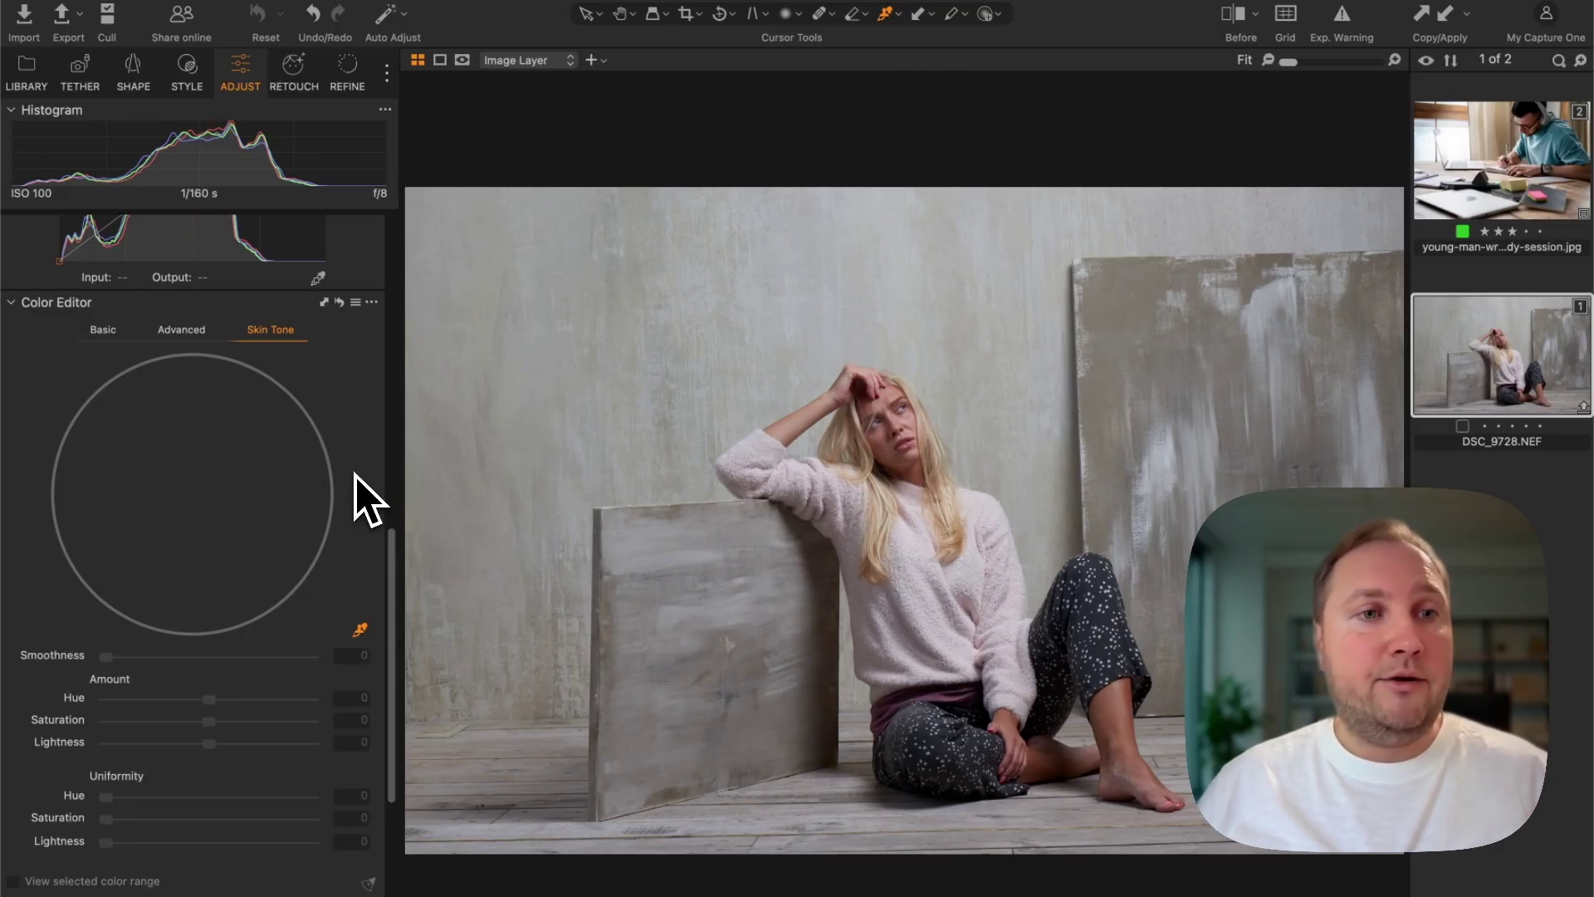
# Create a clothes mask over the woman's outfit and hide the red overlay
pyautogui.scroll(10, 332, 481)
pyautogui.scroll(-3, 343, 415)
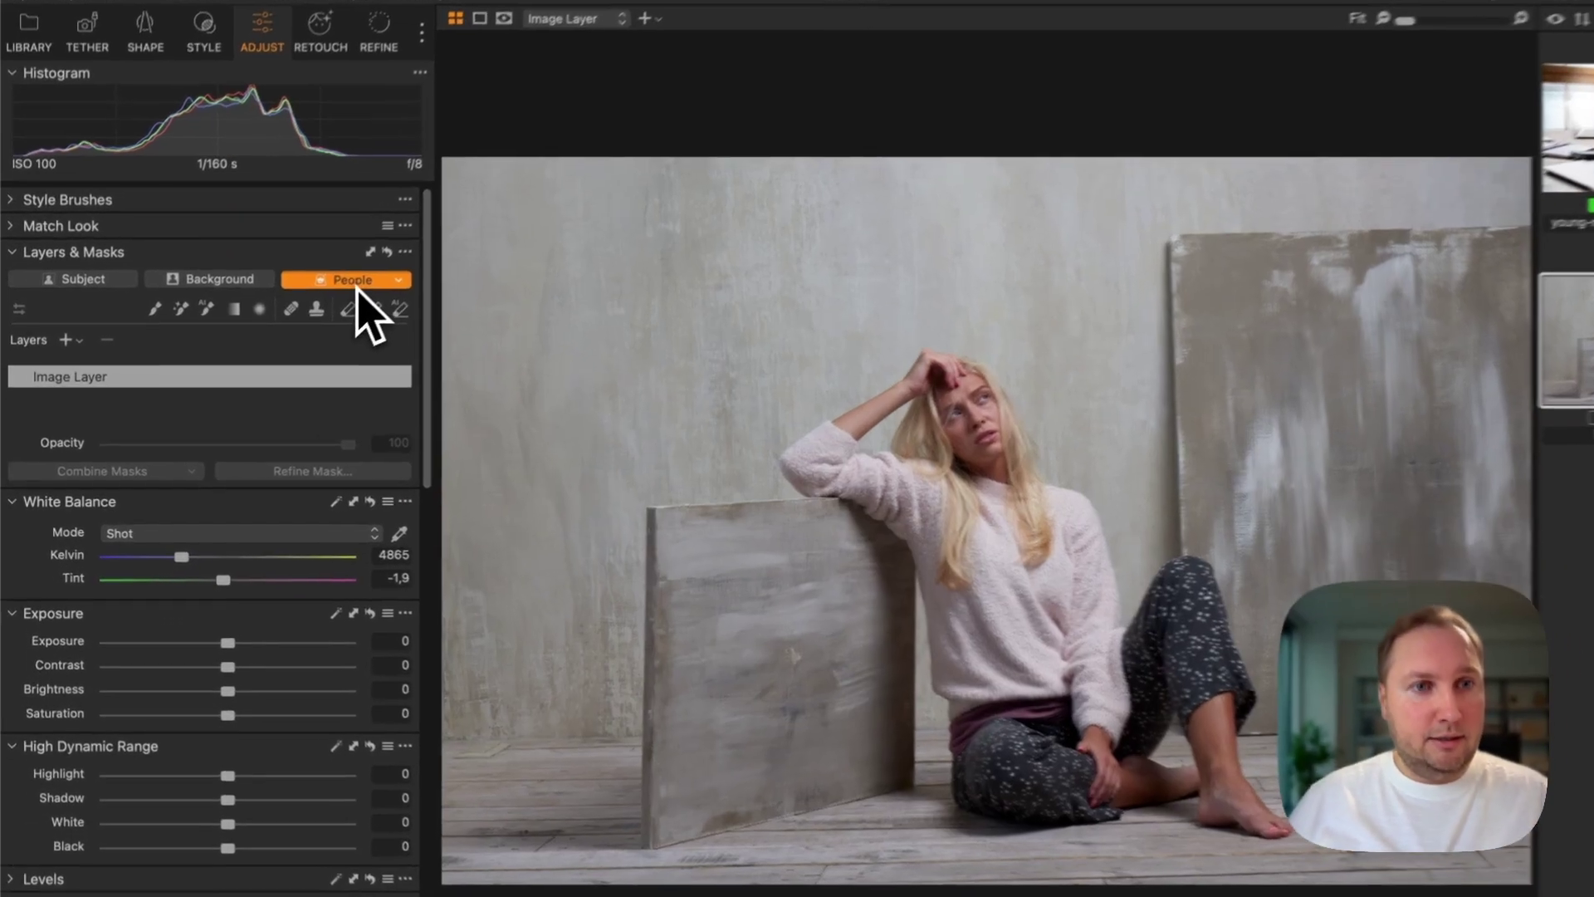
pyautogui.click(355, 282)
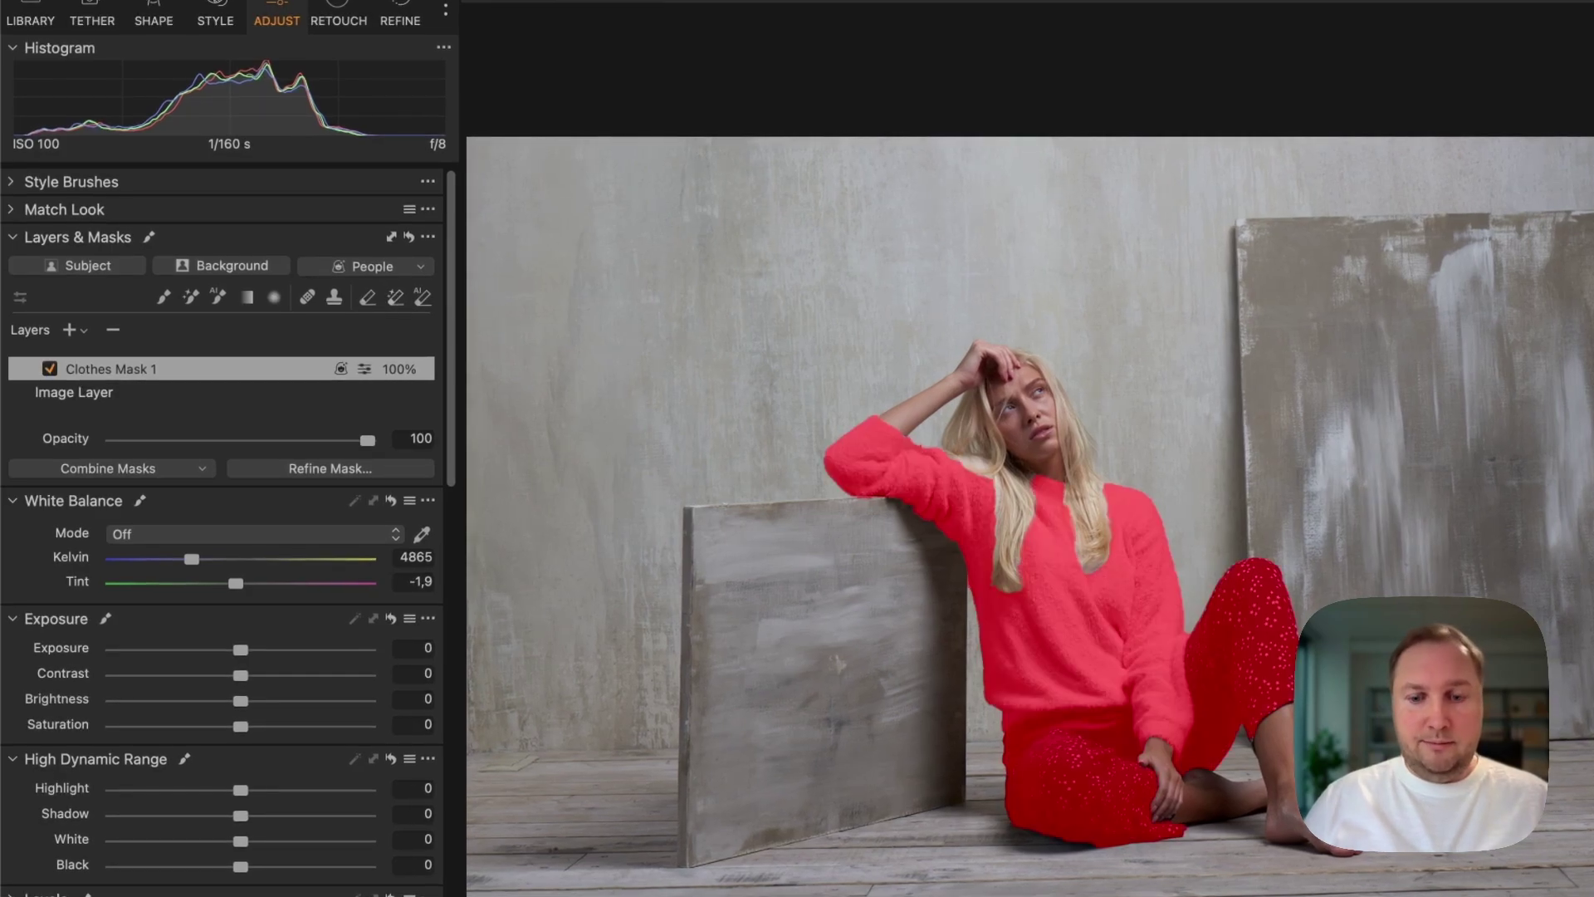
pyautogui.press('m')
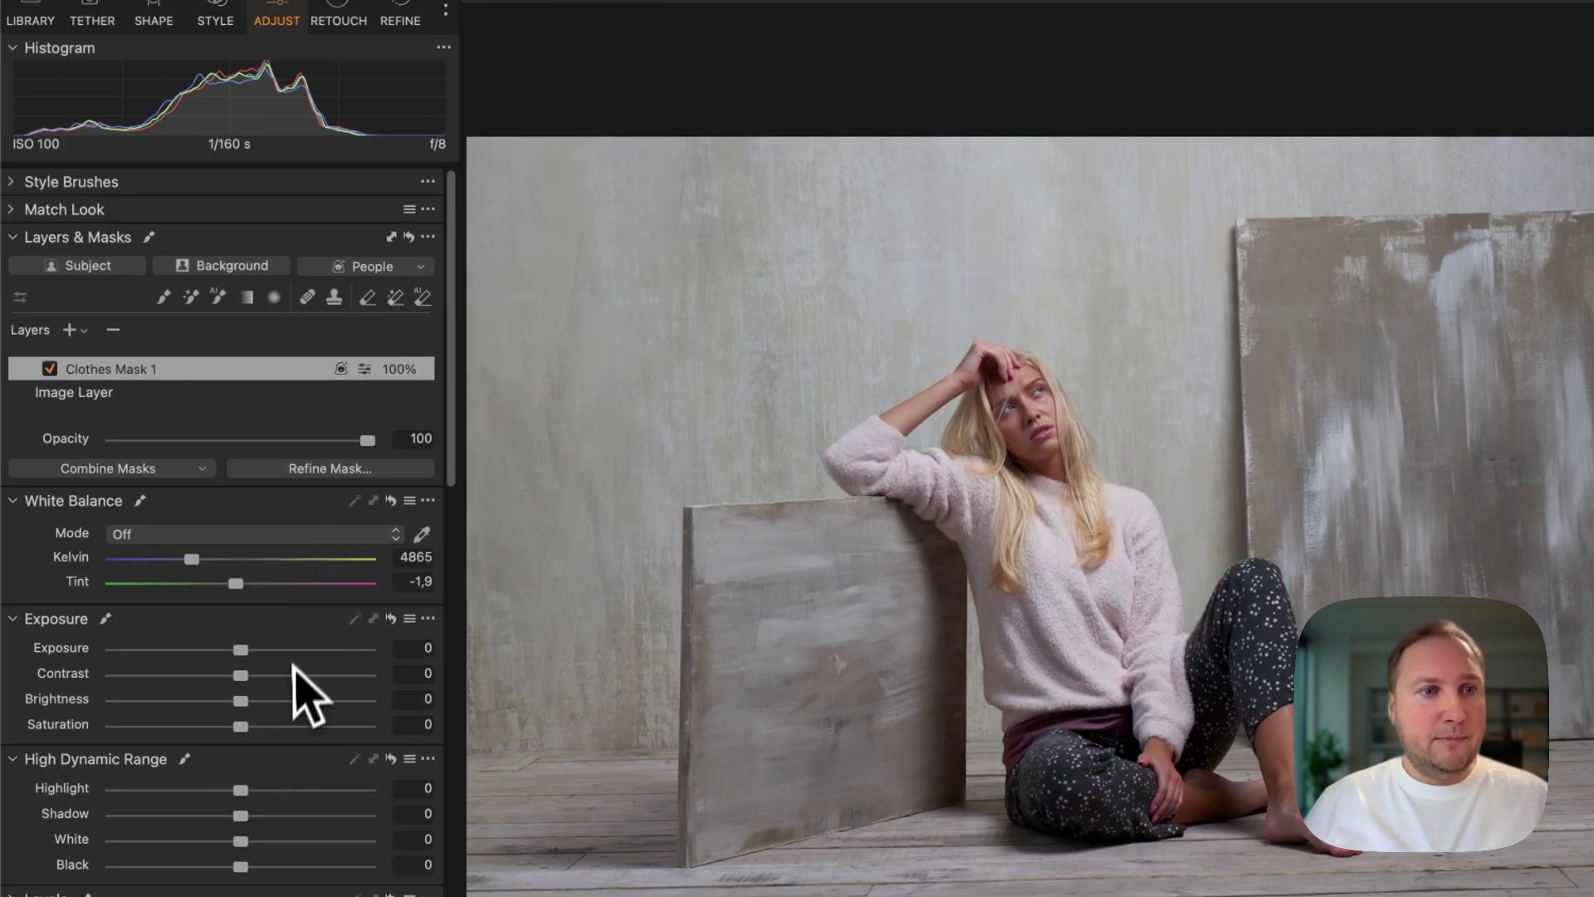
# Sample the pink sweater, narrow the colour wedge, shift it pale blue and set Saturation to 30
pyautogui.scroll(-10, 302, 694)
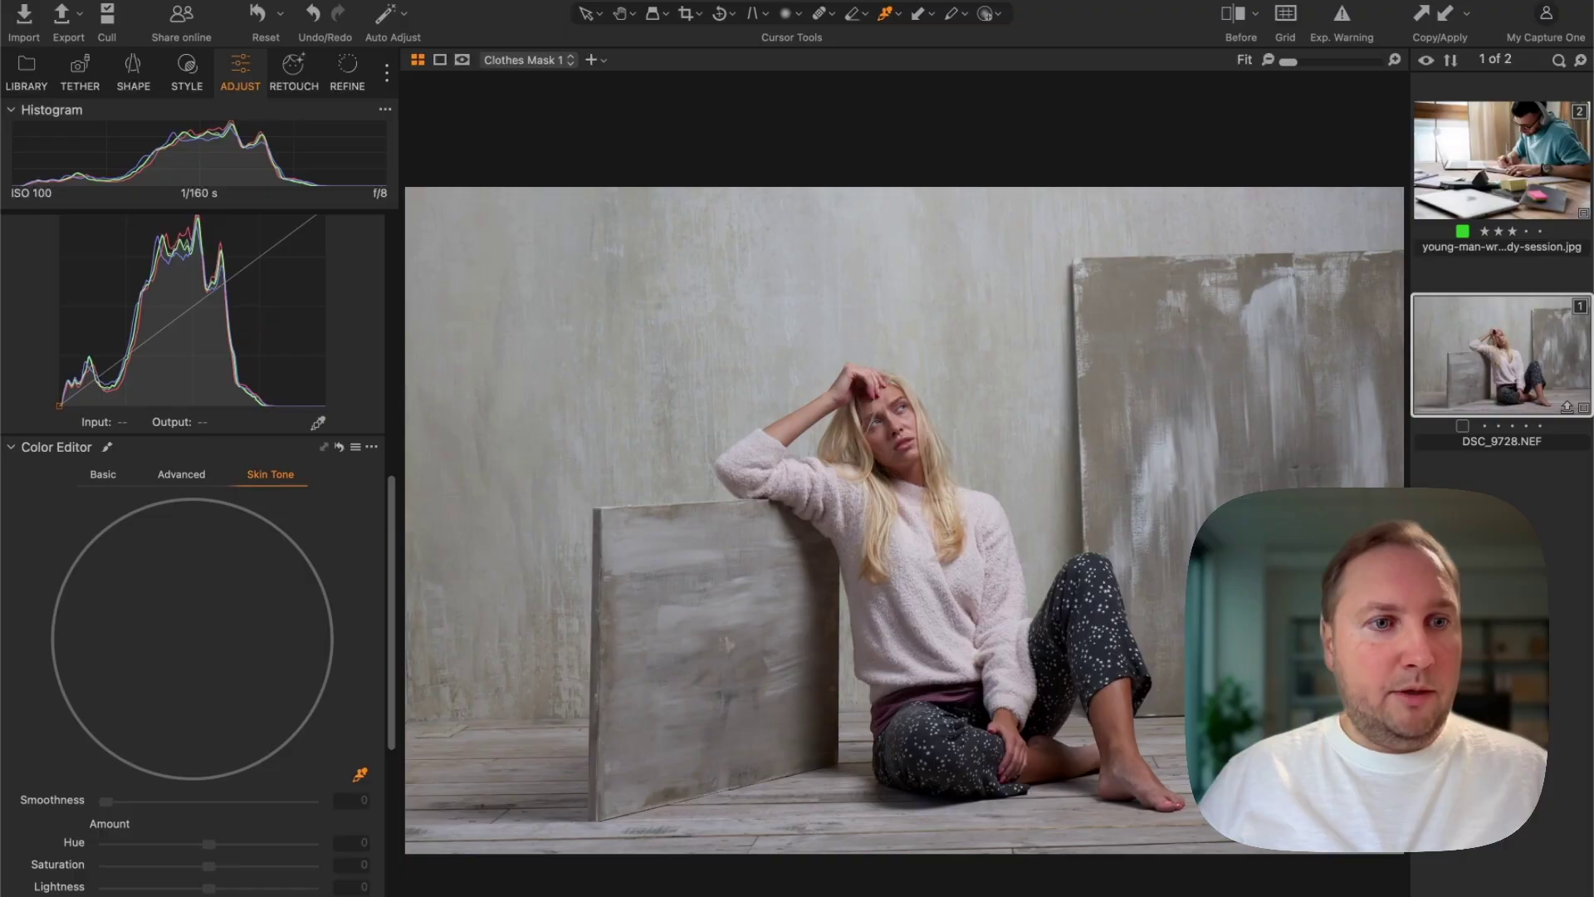
pyautogui.scroll(10, 264, 685)
pyautogui.scroll(-15, 211, 548)
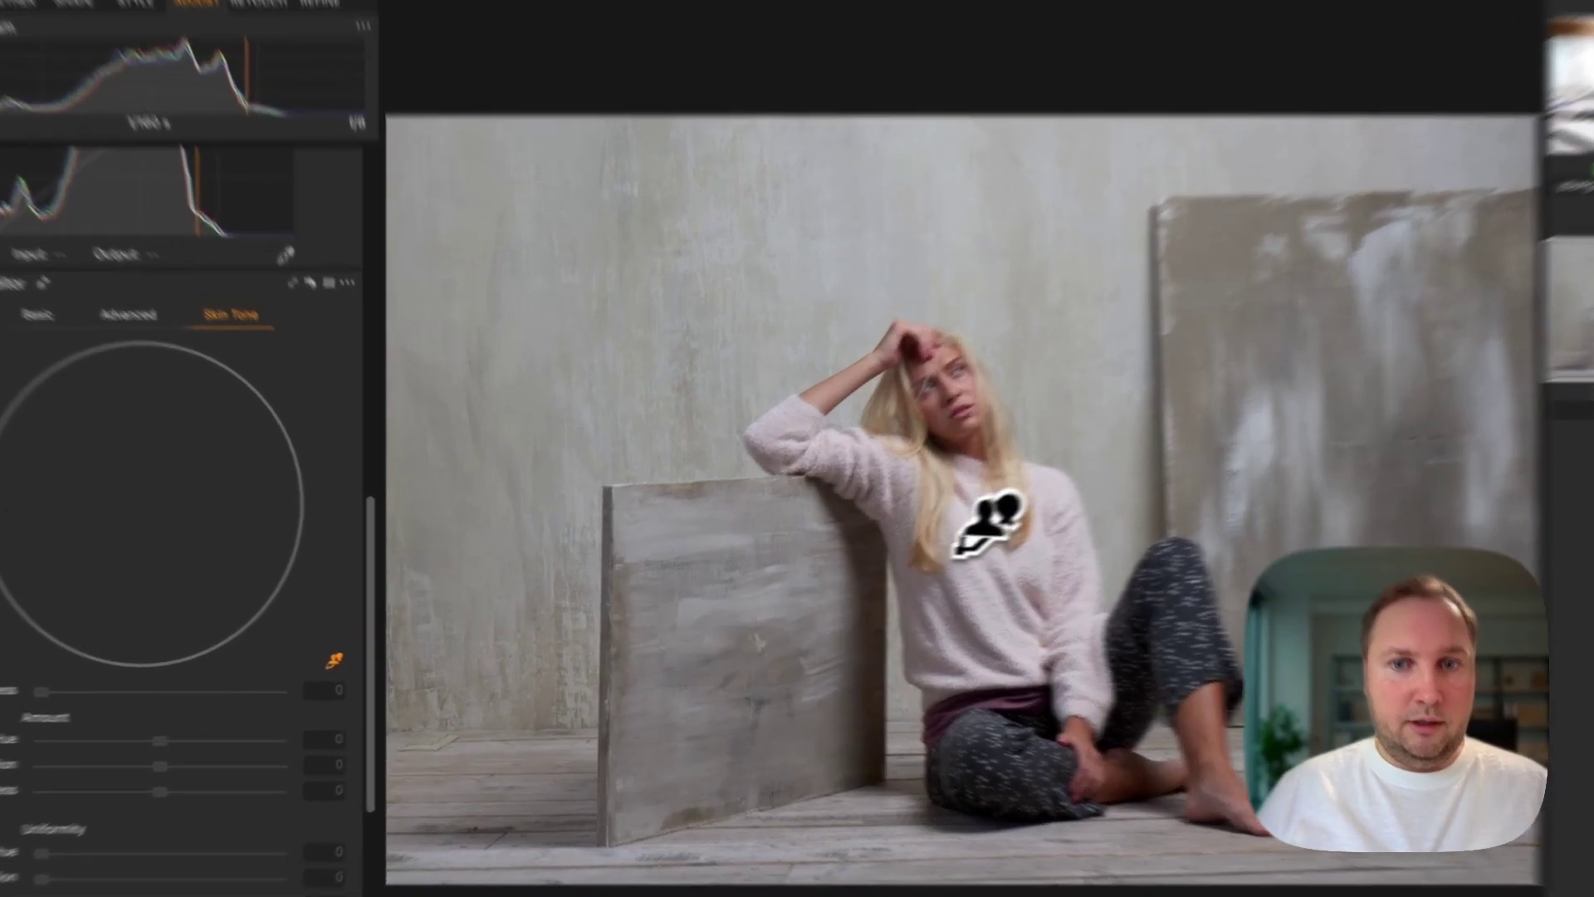
pyautogui.click(959, 550)
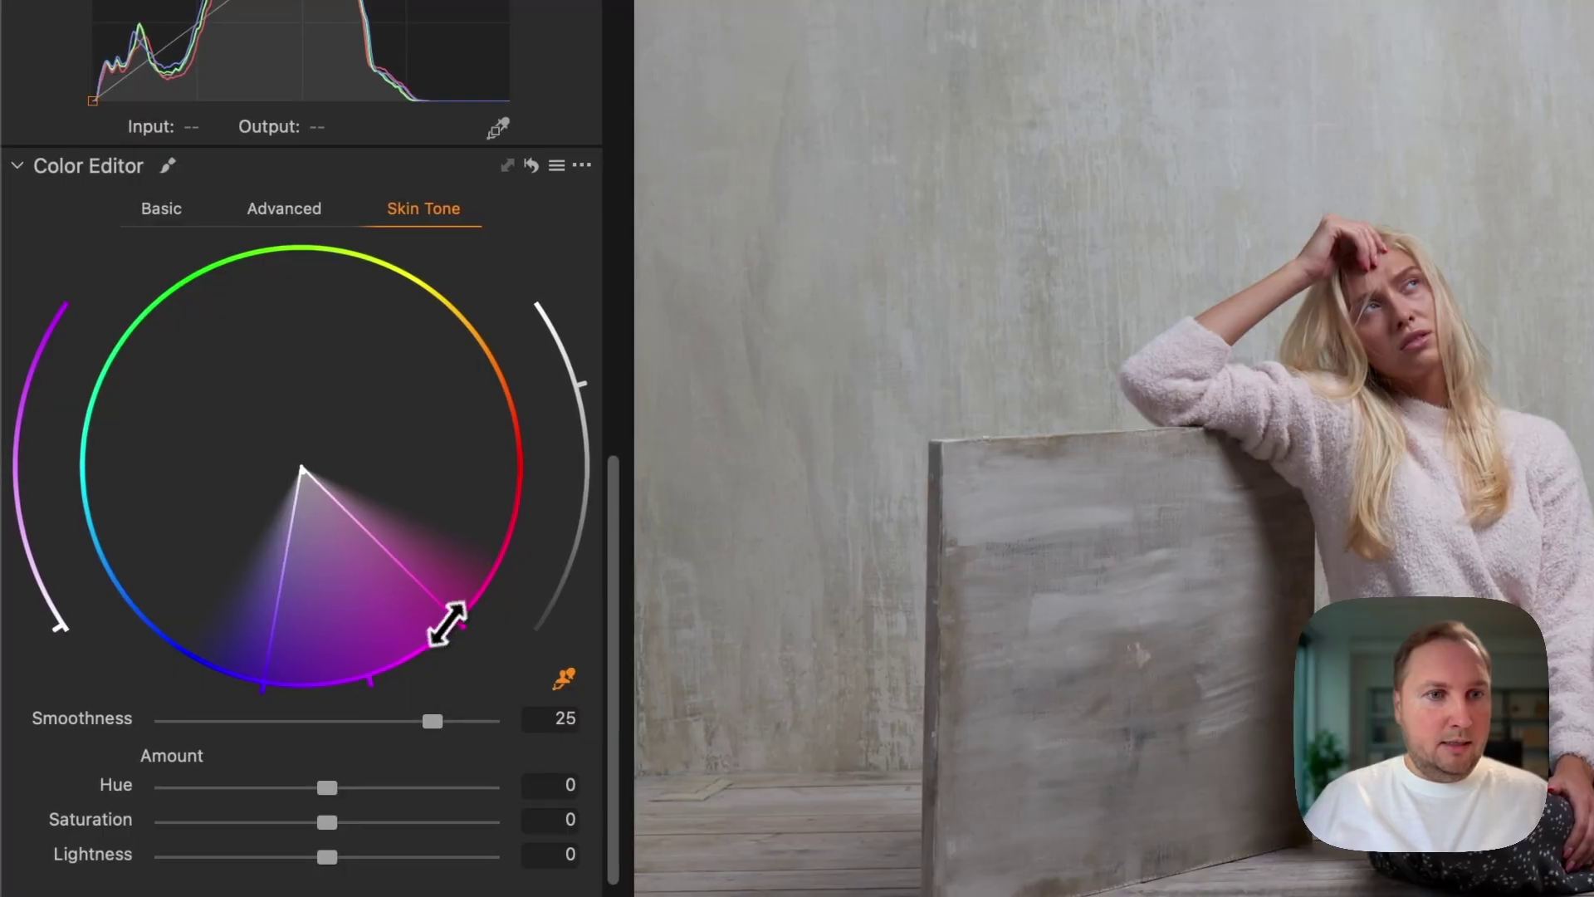
pyautogui.moveTo(445, 626); pyautogui.dragTo(267, 653)
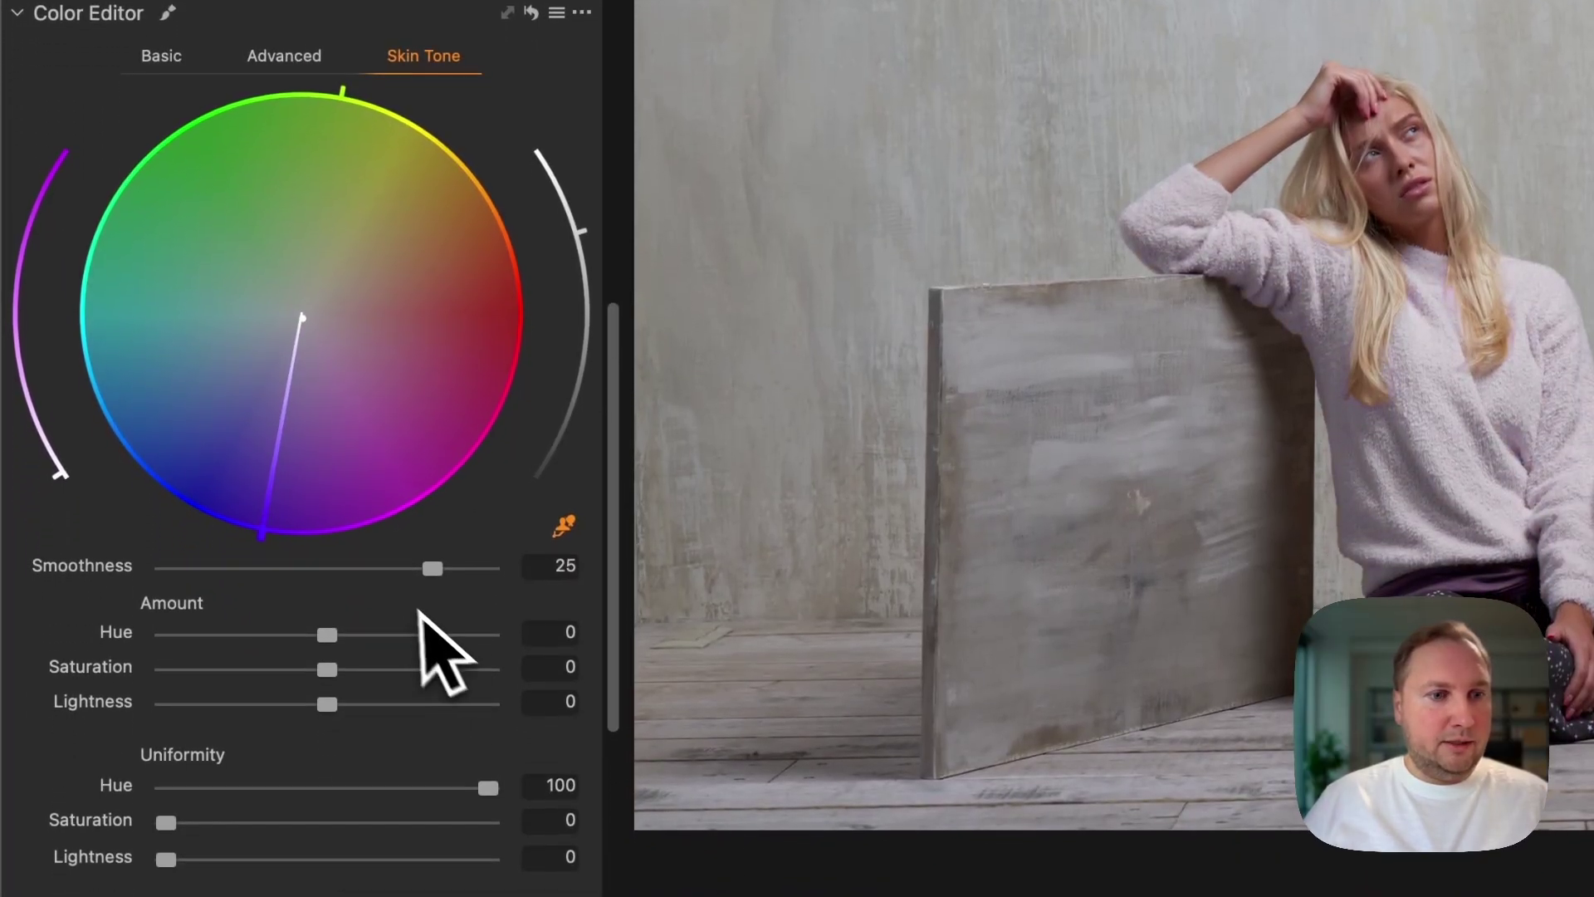
pyautogui.moveTo(299, 321); pyautogui.dragTo(174, 383)
pyautogui.moveTo(327, 669); pyautogui.dragTo(495, 670)
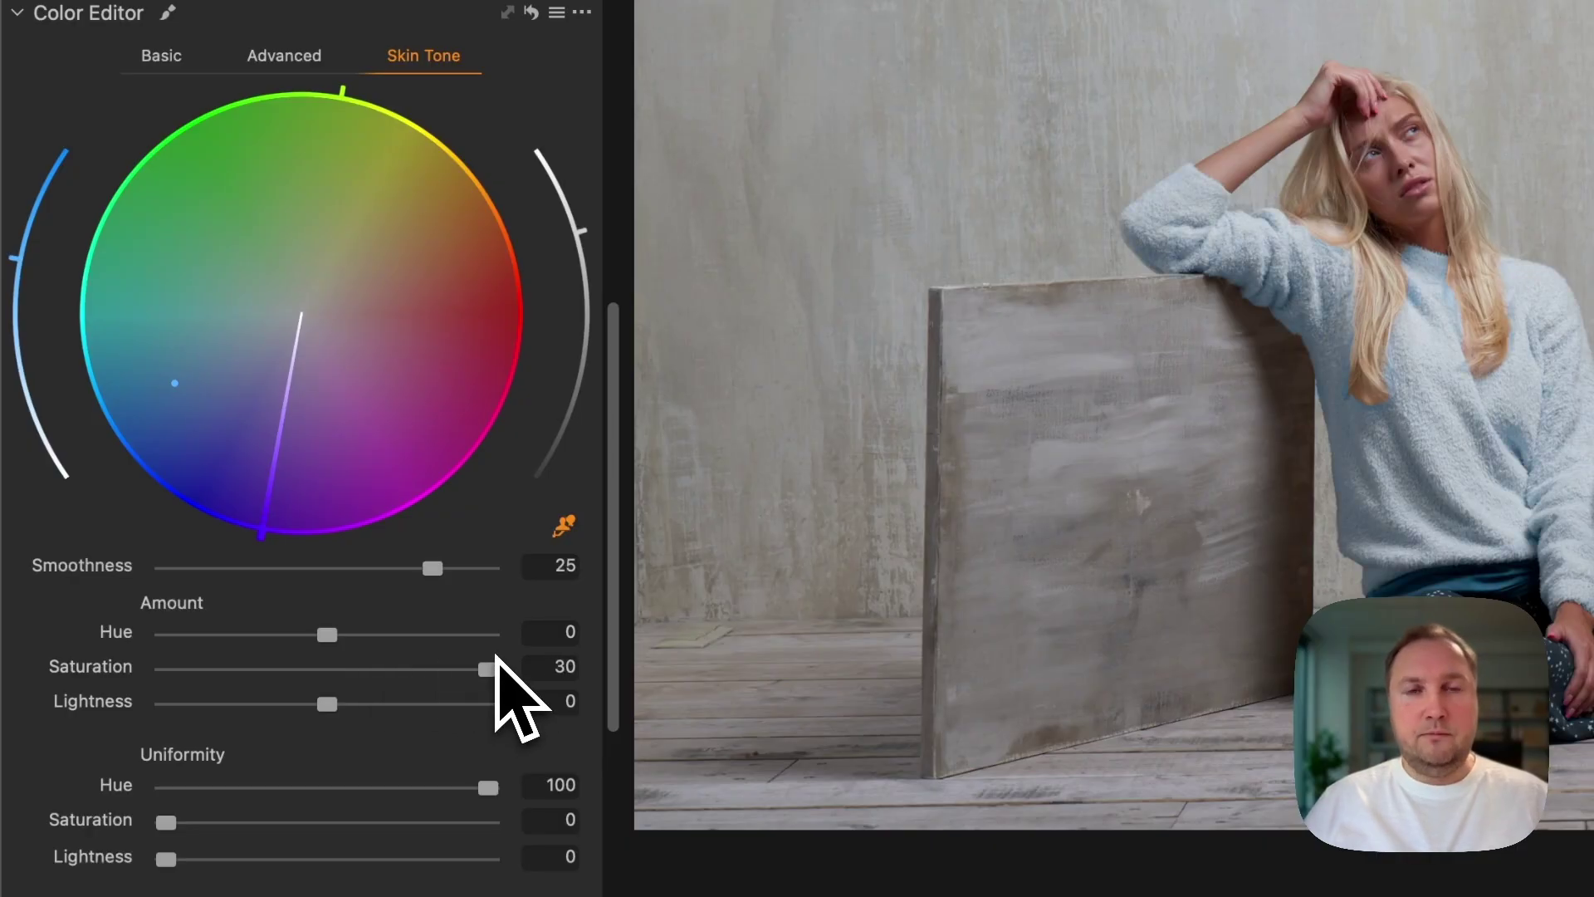
pyautogui.scroll(10, 459, 482)
pyautogui.scroll(10, 459, 481)
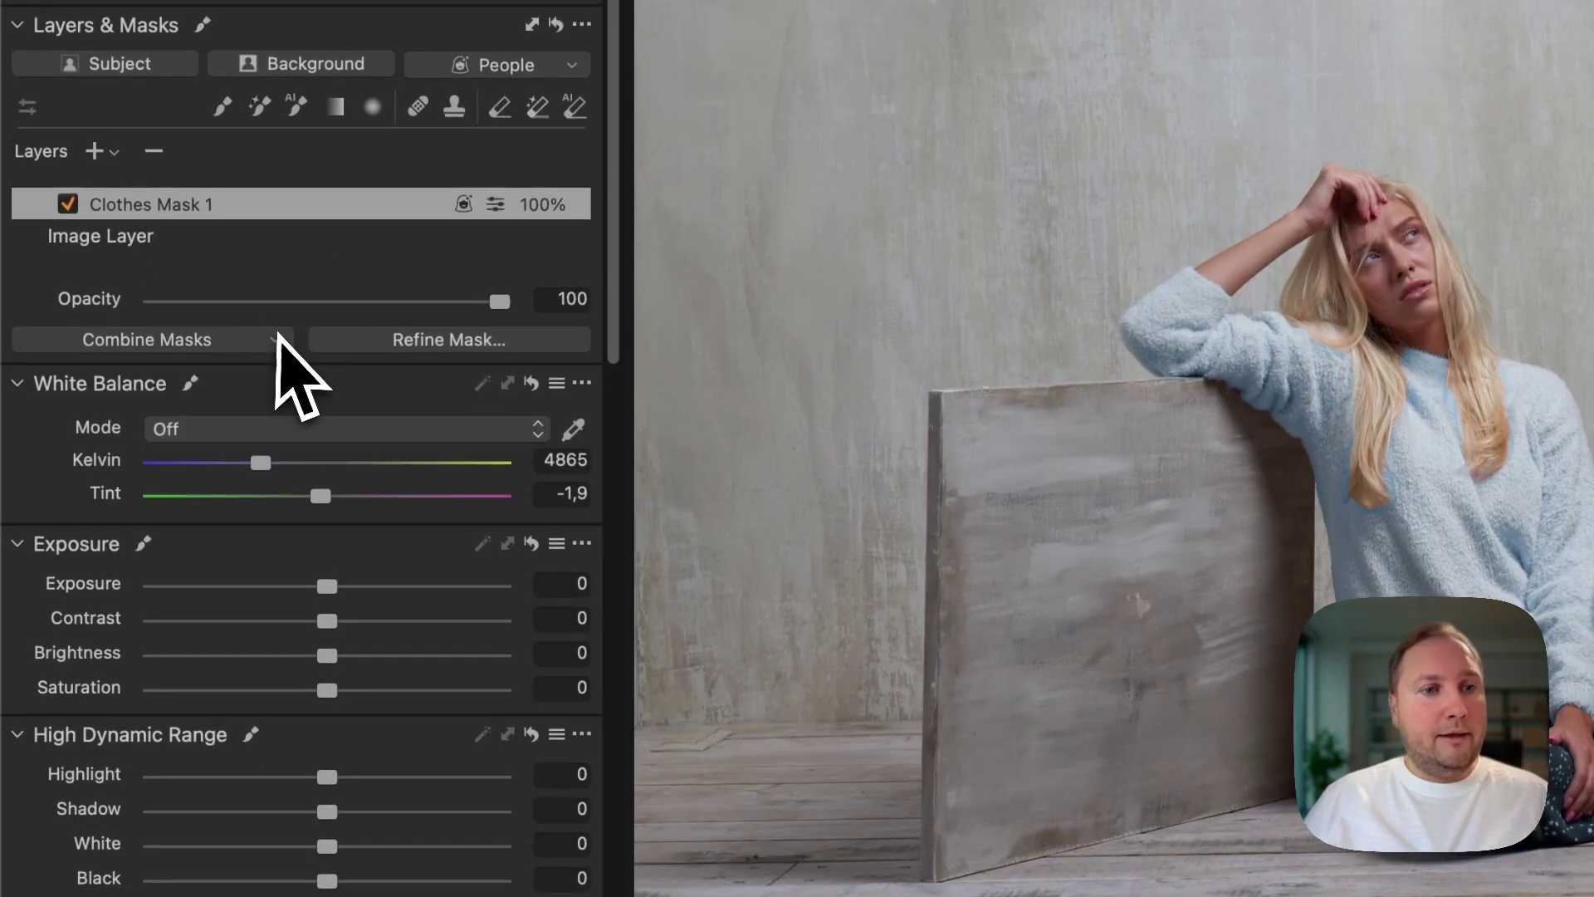
# Intersect the clothes mask with a Radial Gradient and position the gradient over the sweater
pyautogui.click(277, 339)
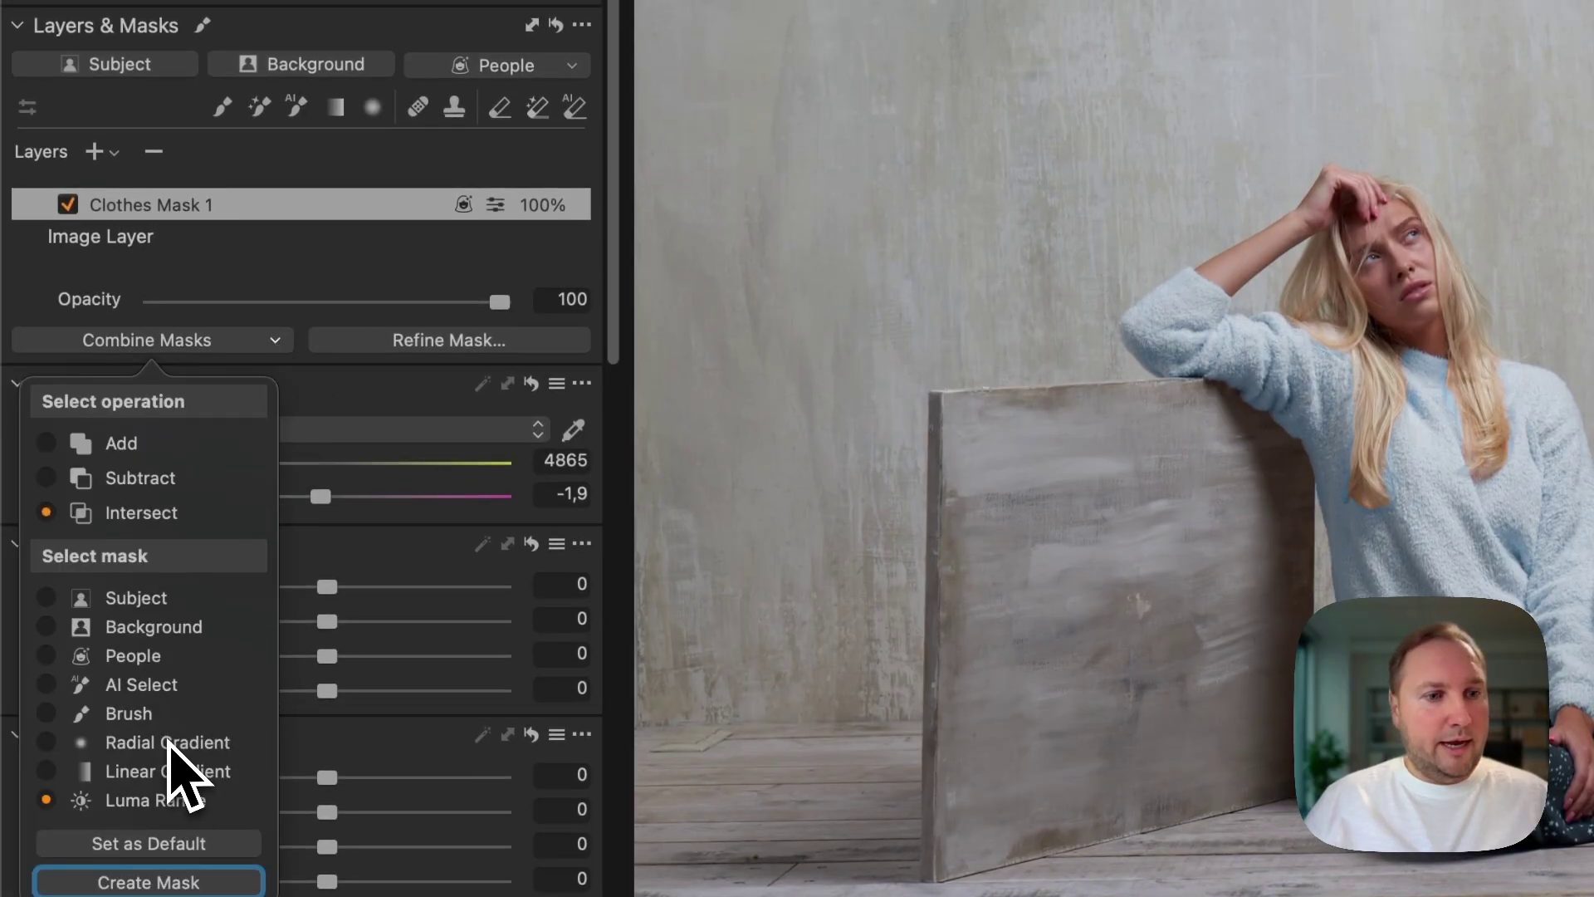
pyautogui.click(166, 742)
pyautogui.click(191, 882)
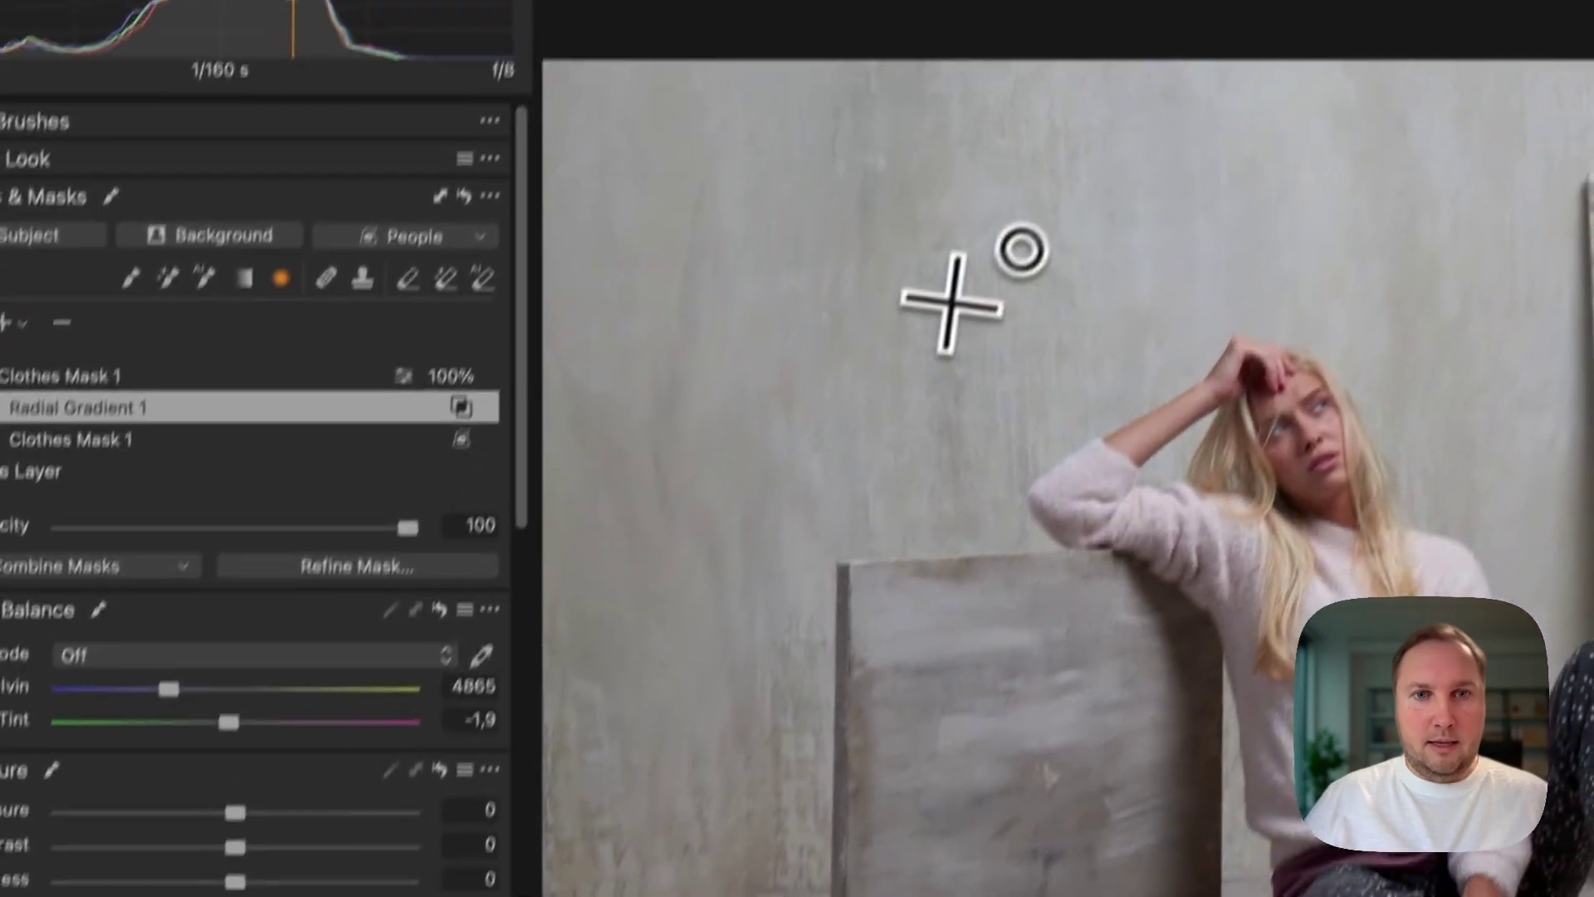
pyautogui.moveTo(946, 66); pyautogui.dragTo(1139, 153)
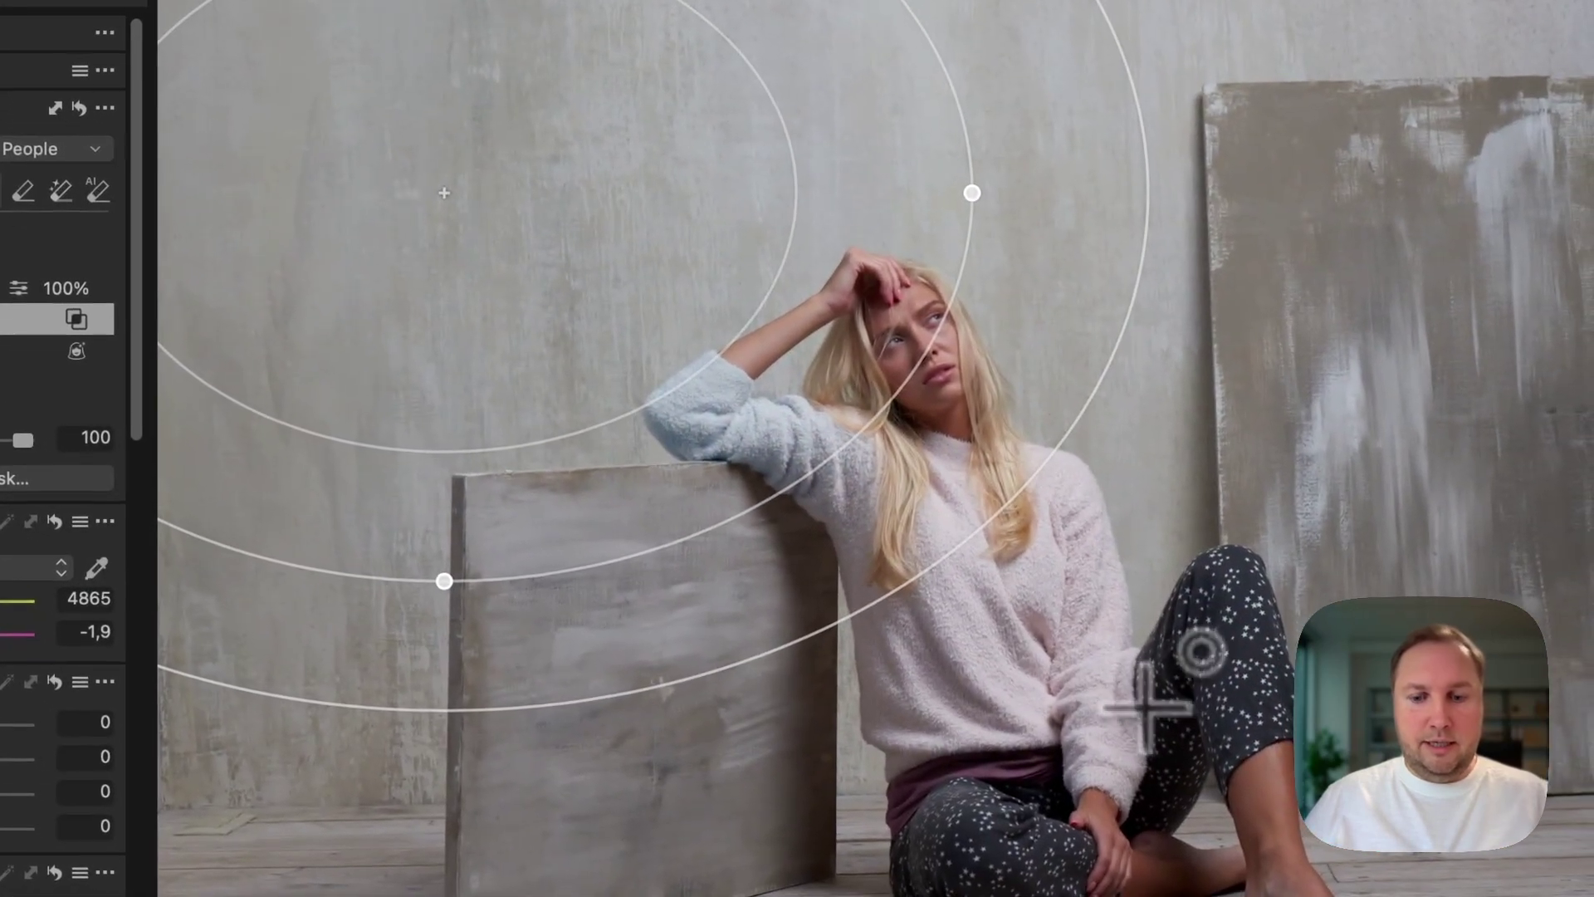
pyautogui.press('m')
pyautogui.moveTo(494, 254); pyautogui.dragTo(392, 201)
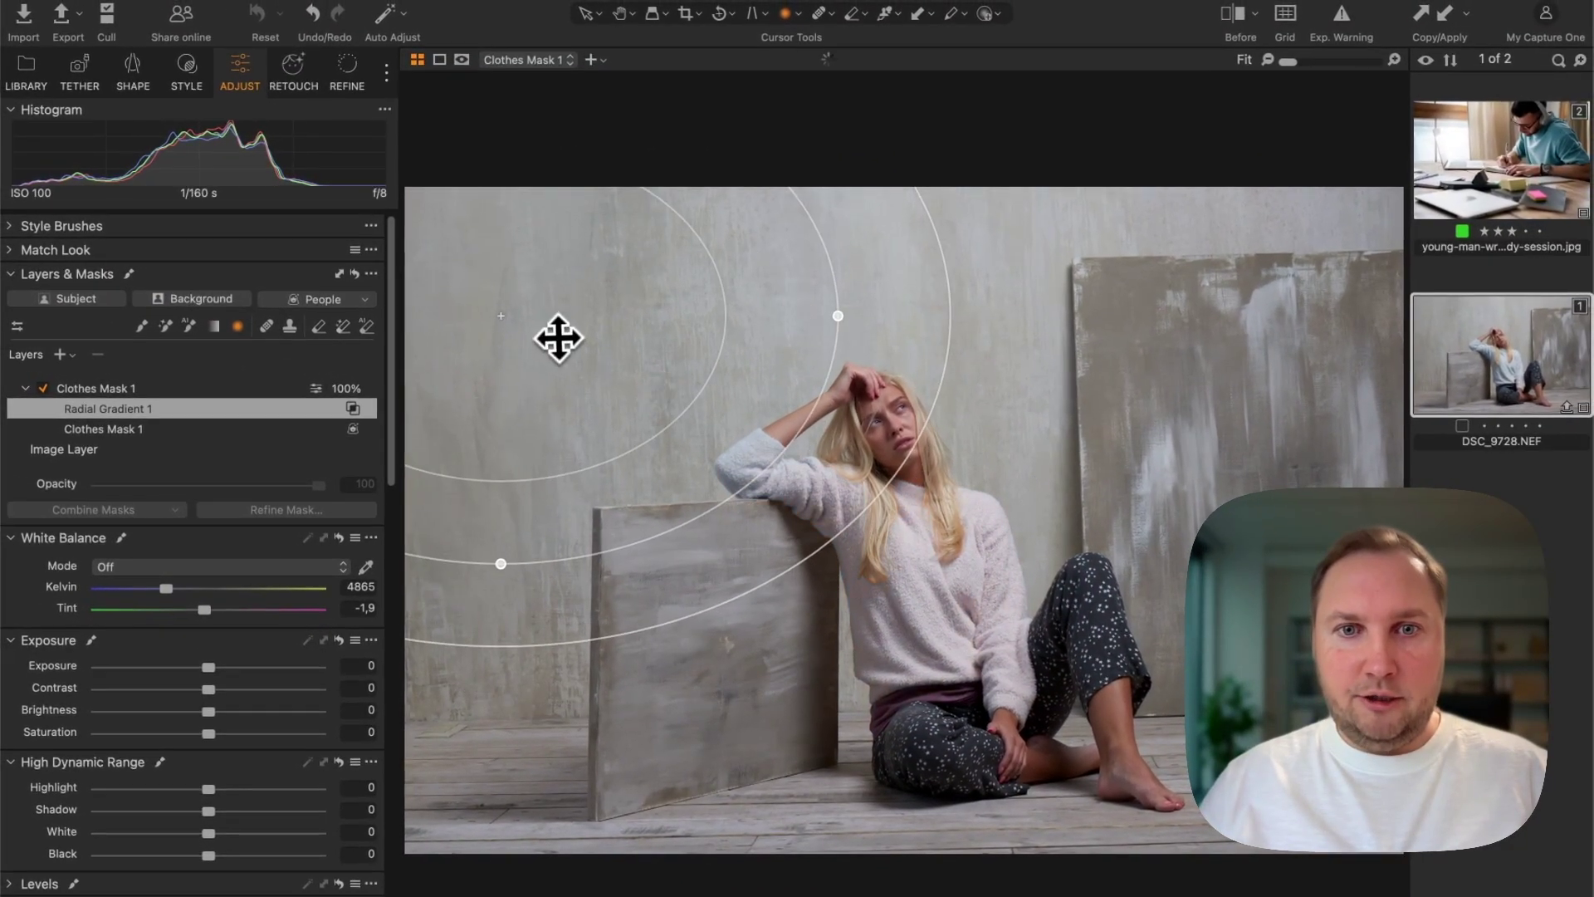
pyautogui.moveTo(558, 338)
pyautogui.mouseDown()
pyautogui.moveTo(843, 484)
pyautogui.moveTo(648, 356)
pyautogui.moveTo(818, 558)
pyautogui.moveTo(790, 484)
pyautogui.moveTo(815, 466)
pyautogui.moveTo(799, 511)
pyautogui.moveTo(797, 462)
pyautogui.mouseUp()
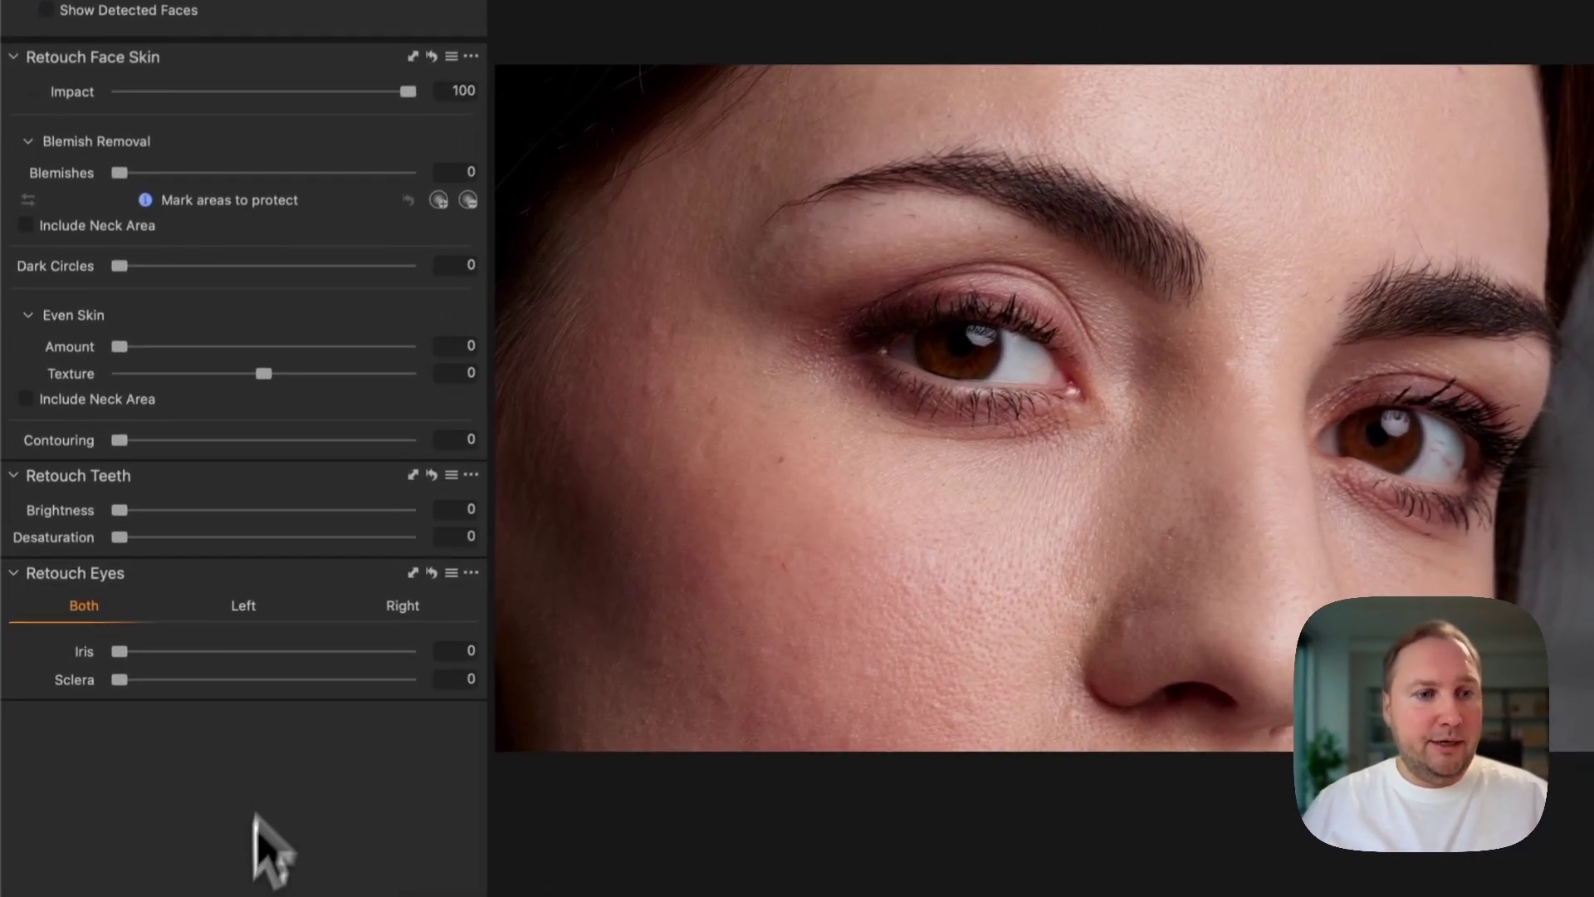
# Test the Iris slider on both eyes at various levels, then return it to 0
pyautogui.click(197, 675)
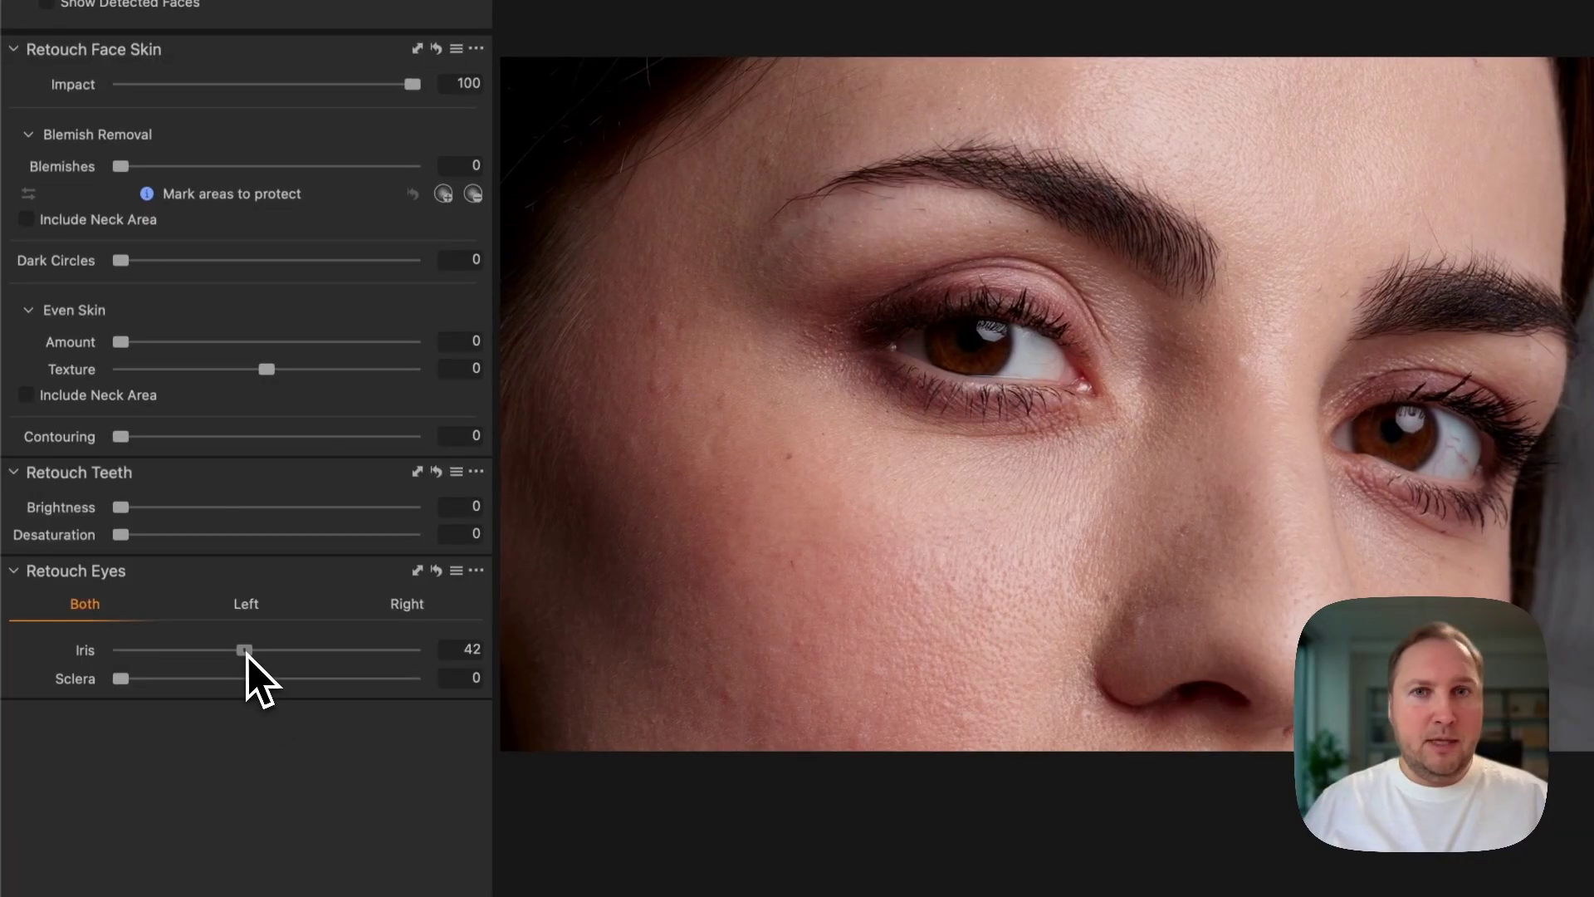
pyautogui.moveTo(245, 650); pyautogui.dragTo(364, 651)
pyautogui.moveTo(466, 653); pyautogui.dragTo(330, 671)
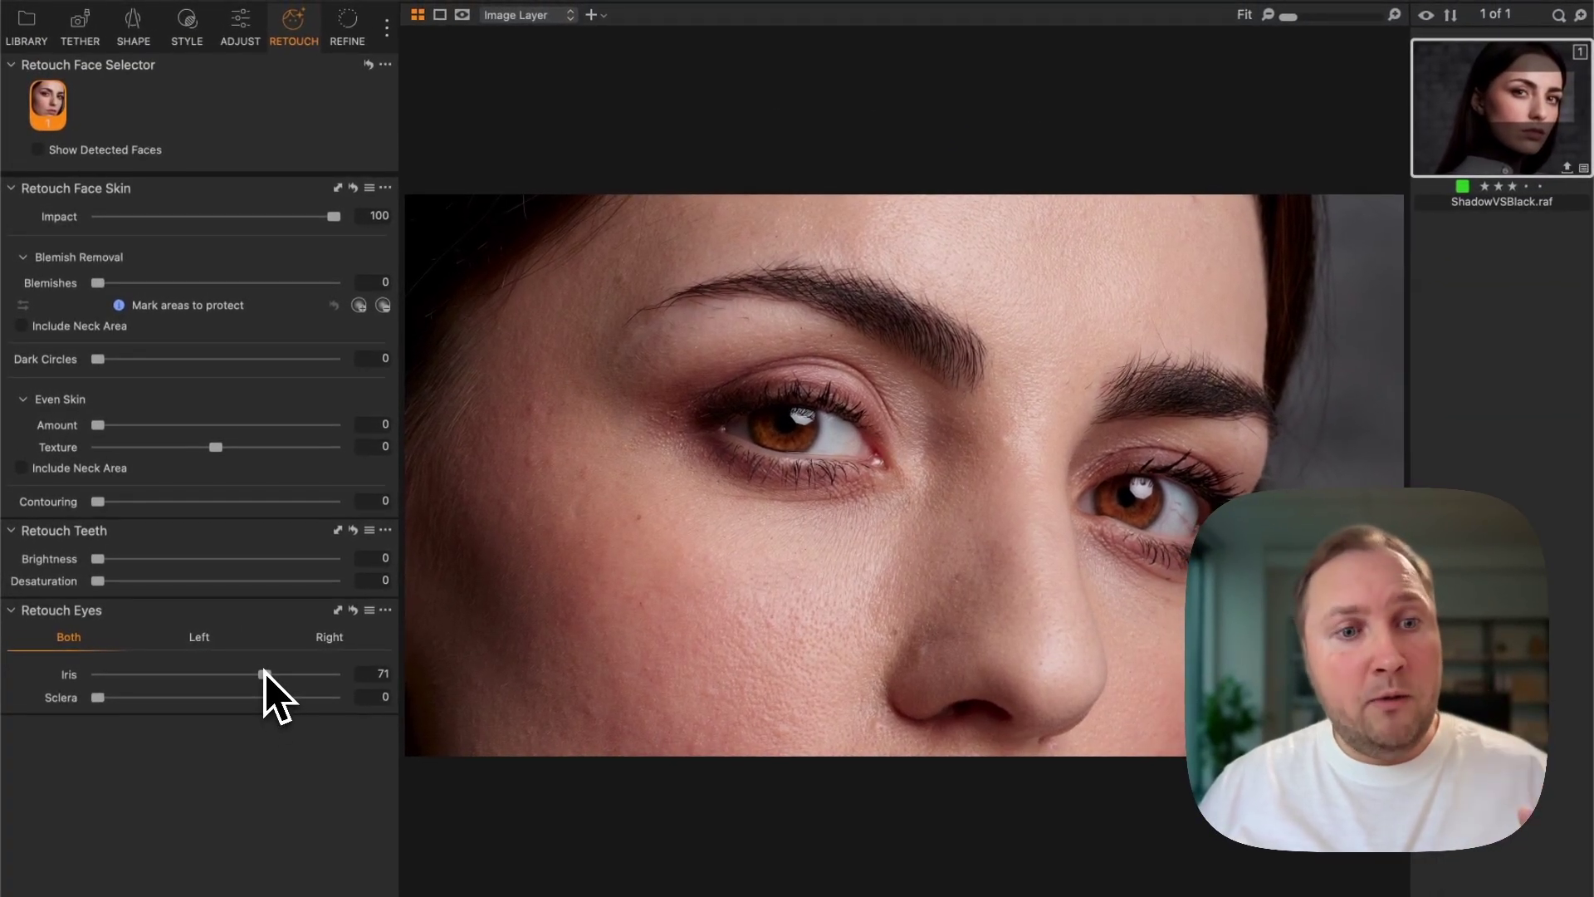
pyautogui.moveTo(264, 673)
pyautogui.mouseDown()
pyautogui.moveTo(223, 675)
pyautogui.moveTo(295, 674)
pyautogui.moveTo(93, 674)
pyautogui.mouseUp()
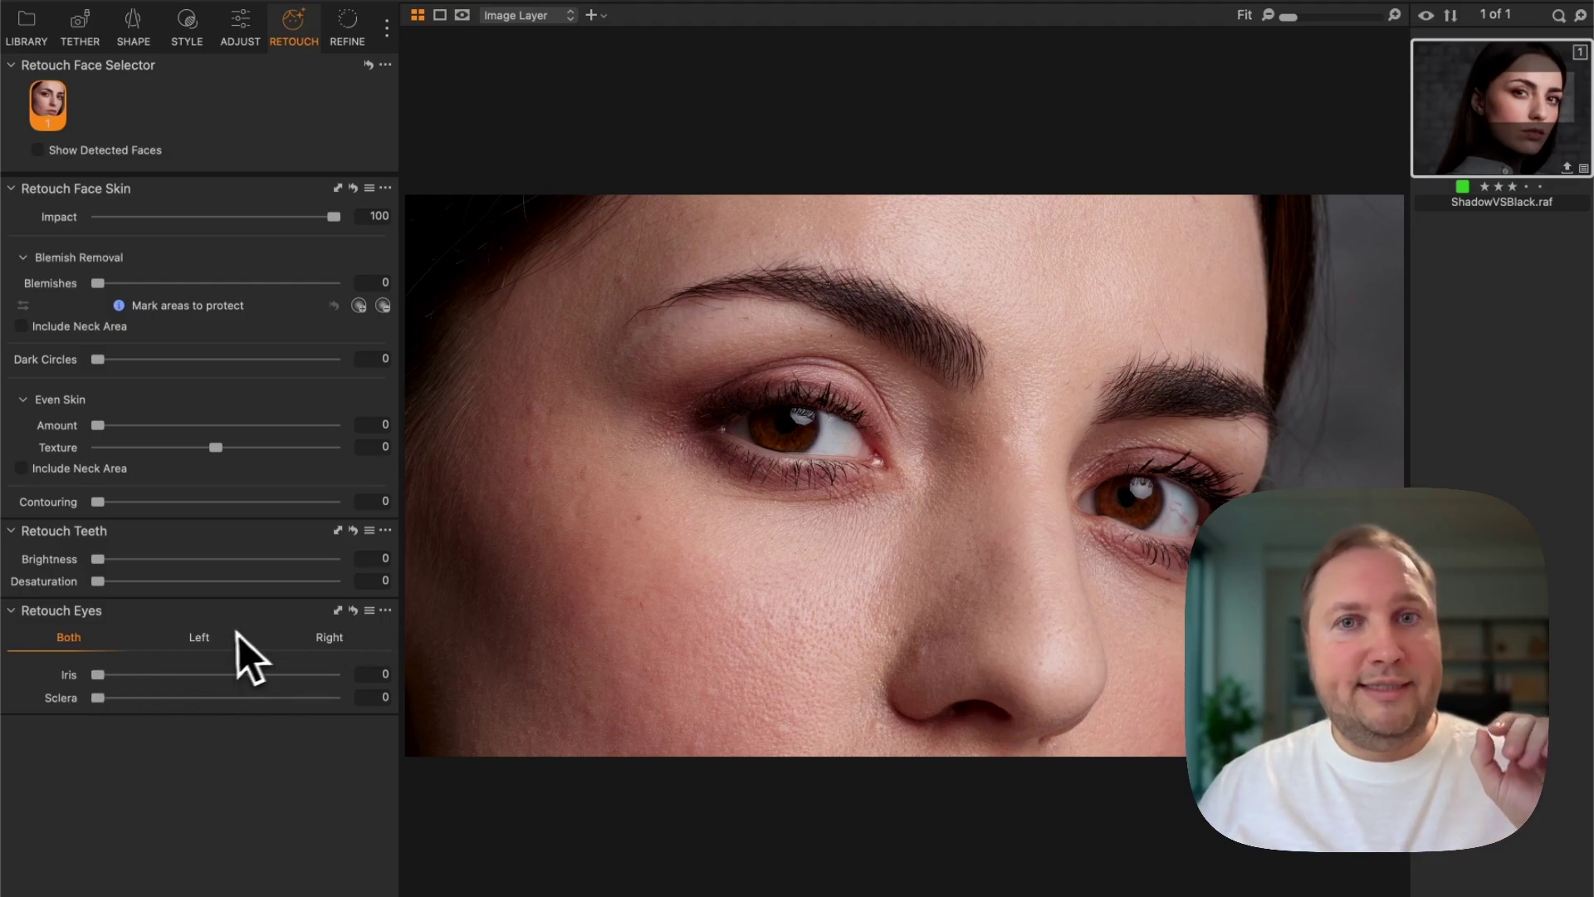
# On the Left eye tab, raise Iris Offset to 30
pyautogui.click(207, 638)
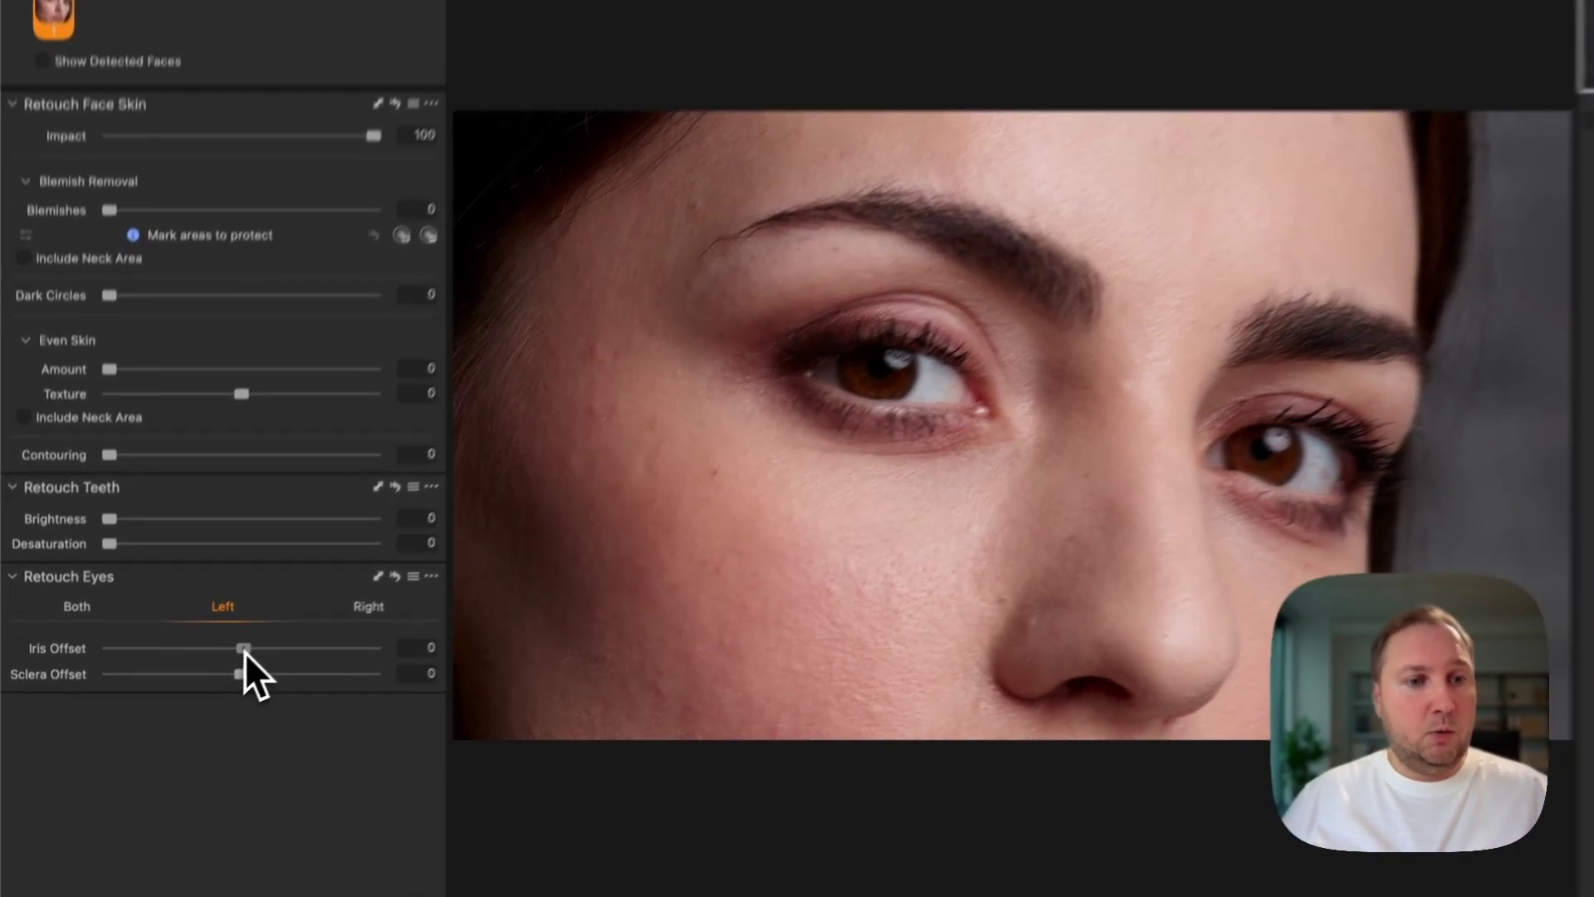
pyautogui.moveTo(244, 651)
pyautogui.mouseDown()
pyautogui.moveTo(332, 649)
pyautogui.moveTo(229, 658)
pyautogui.mouseUp()
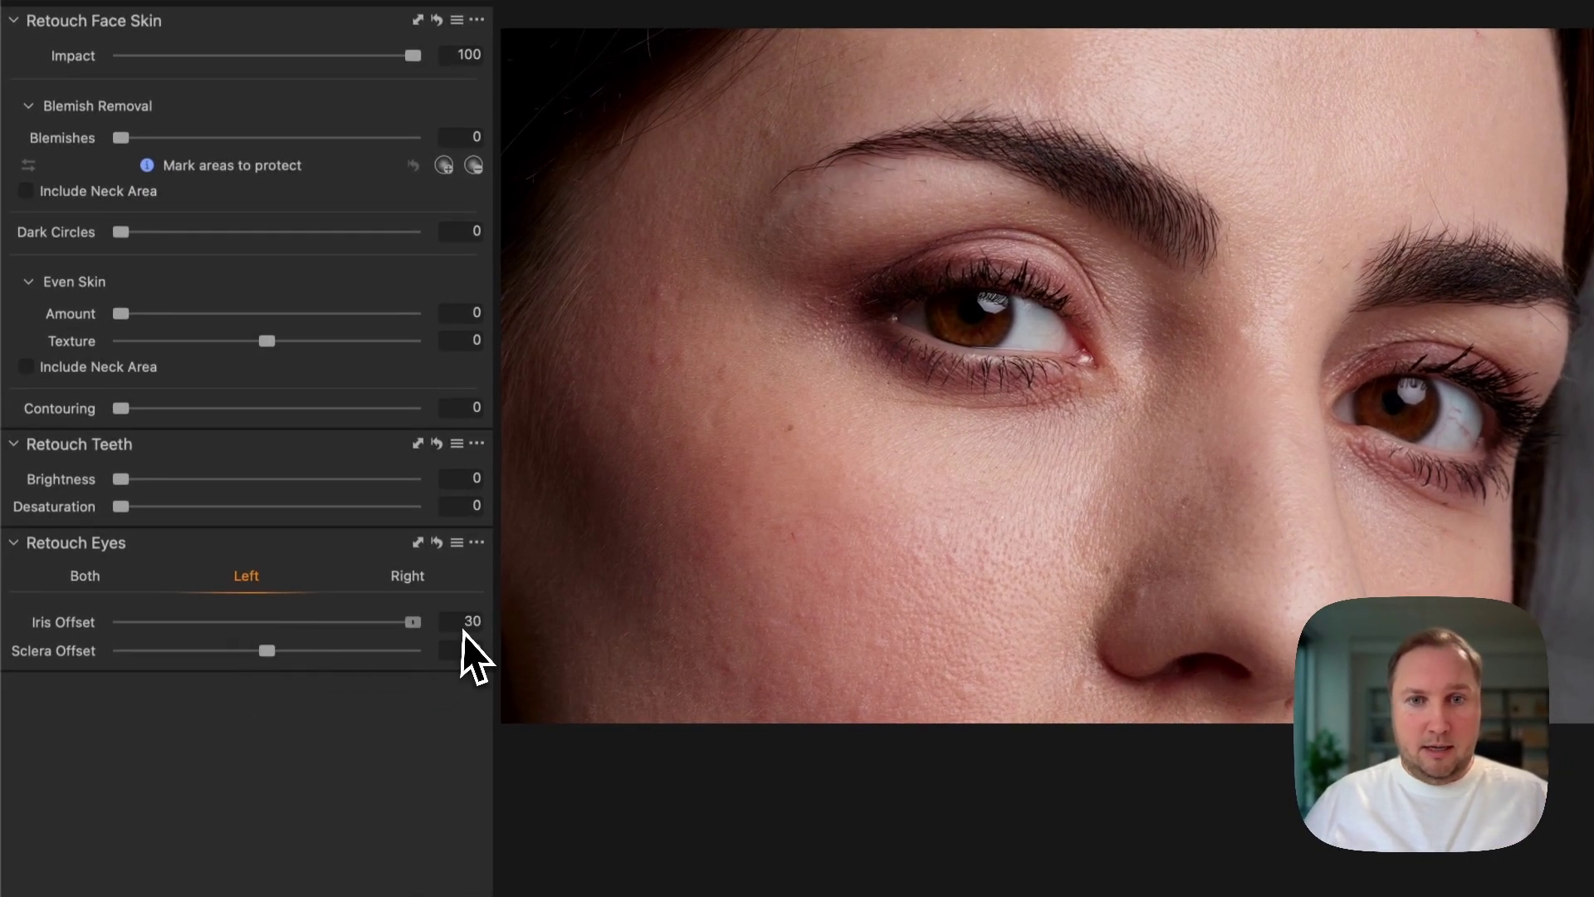
pyautogui.moveTo(340, 633); pyautogui.dragTo(447, 619)
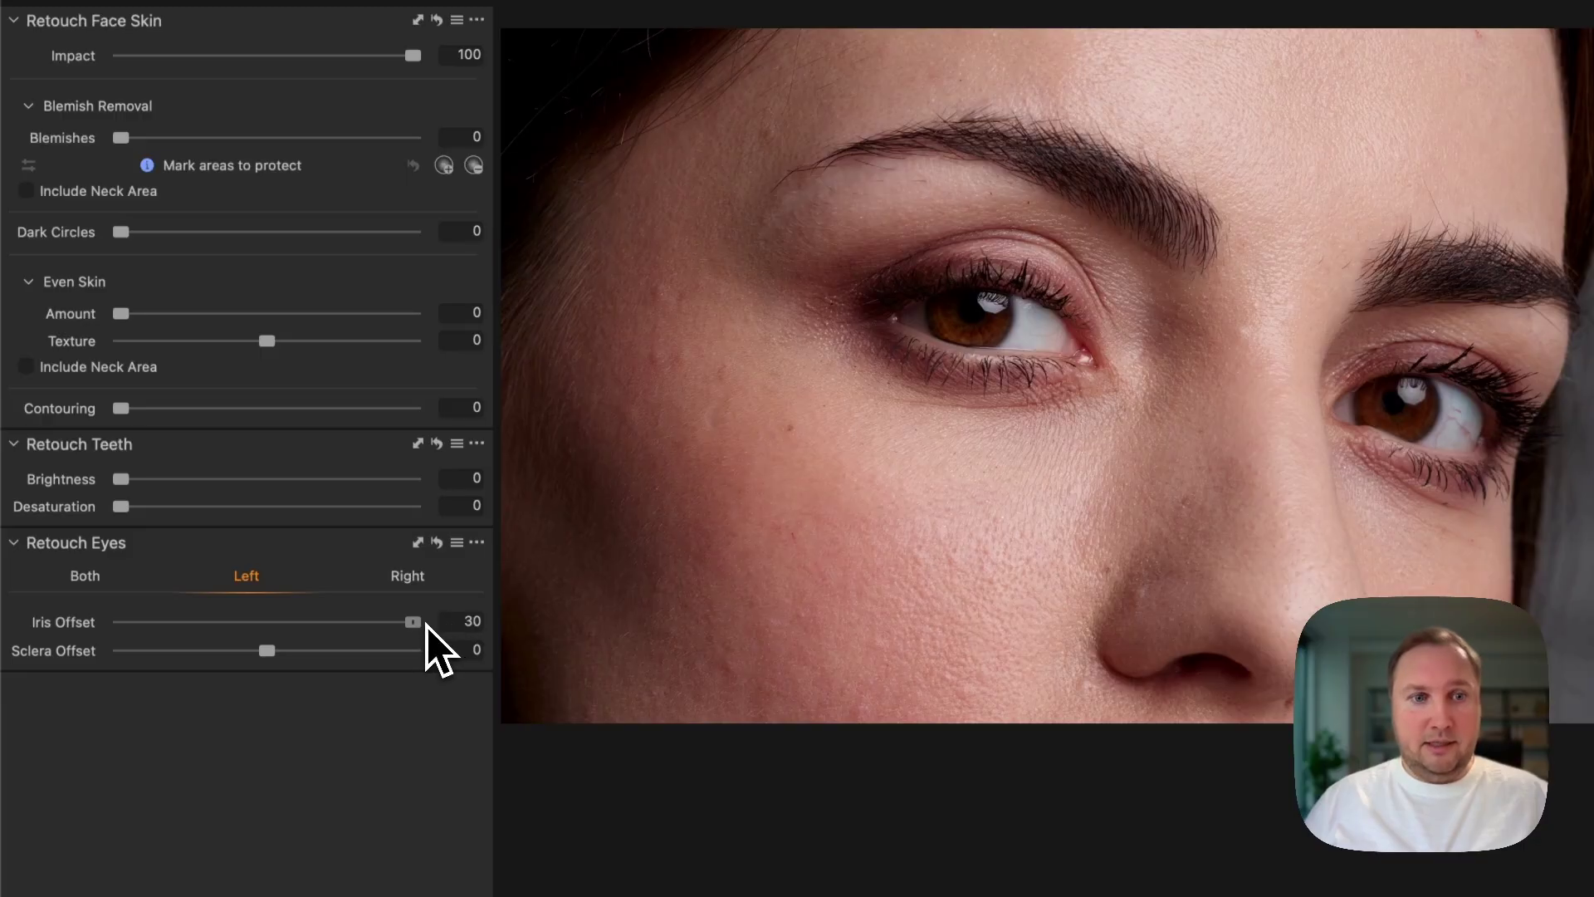